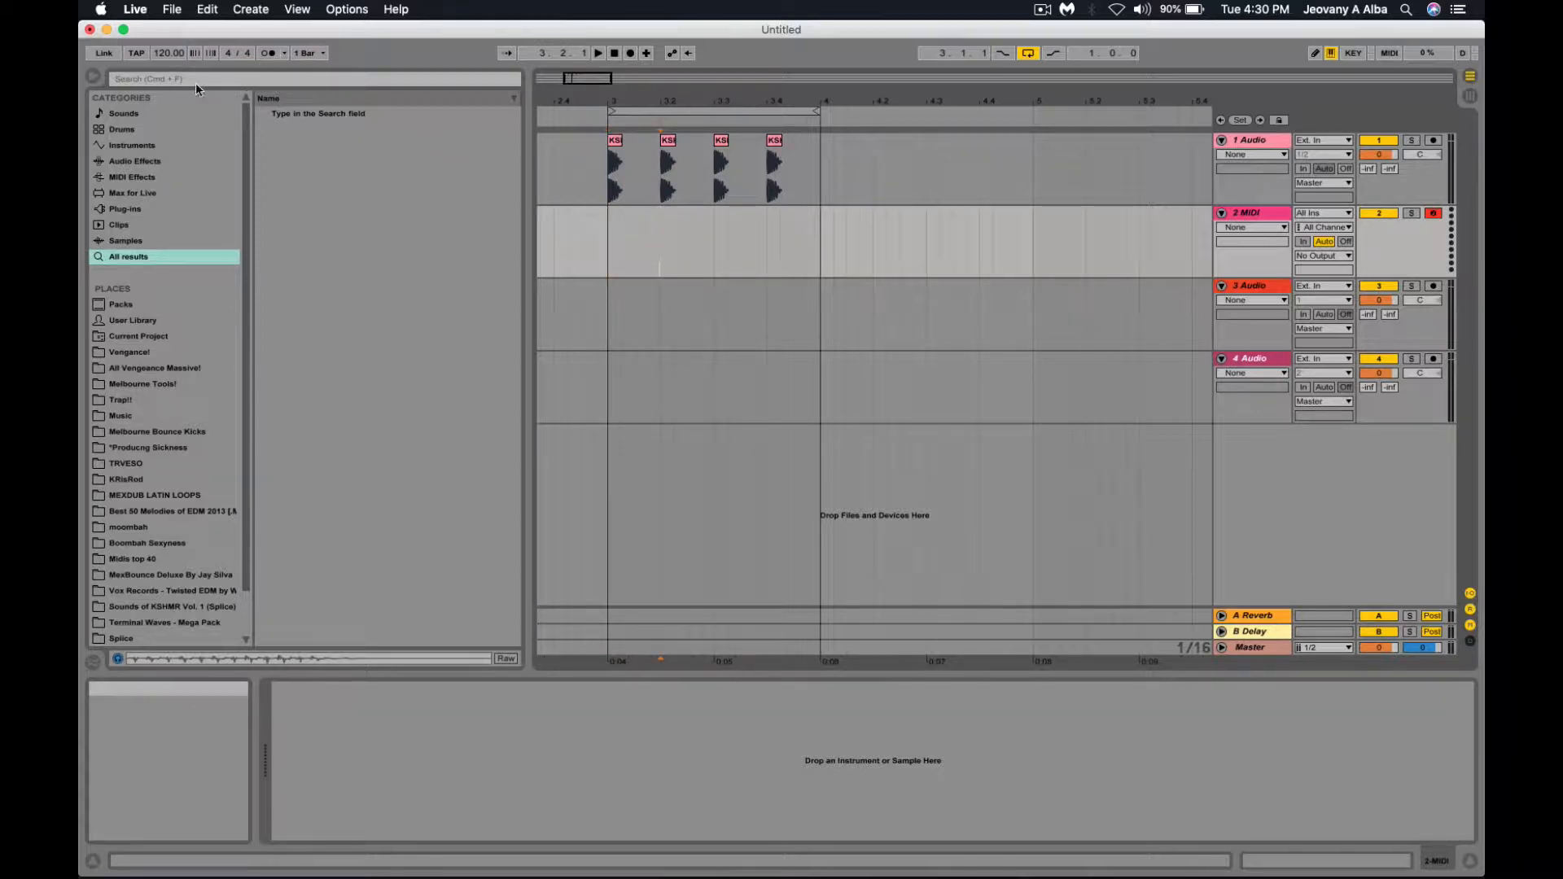
Search the browser for 'snare' and place two Xenology - Snare 11 hits on track 2 in bar 3.
click(612, 246)
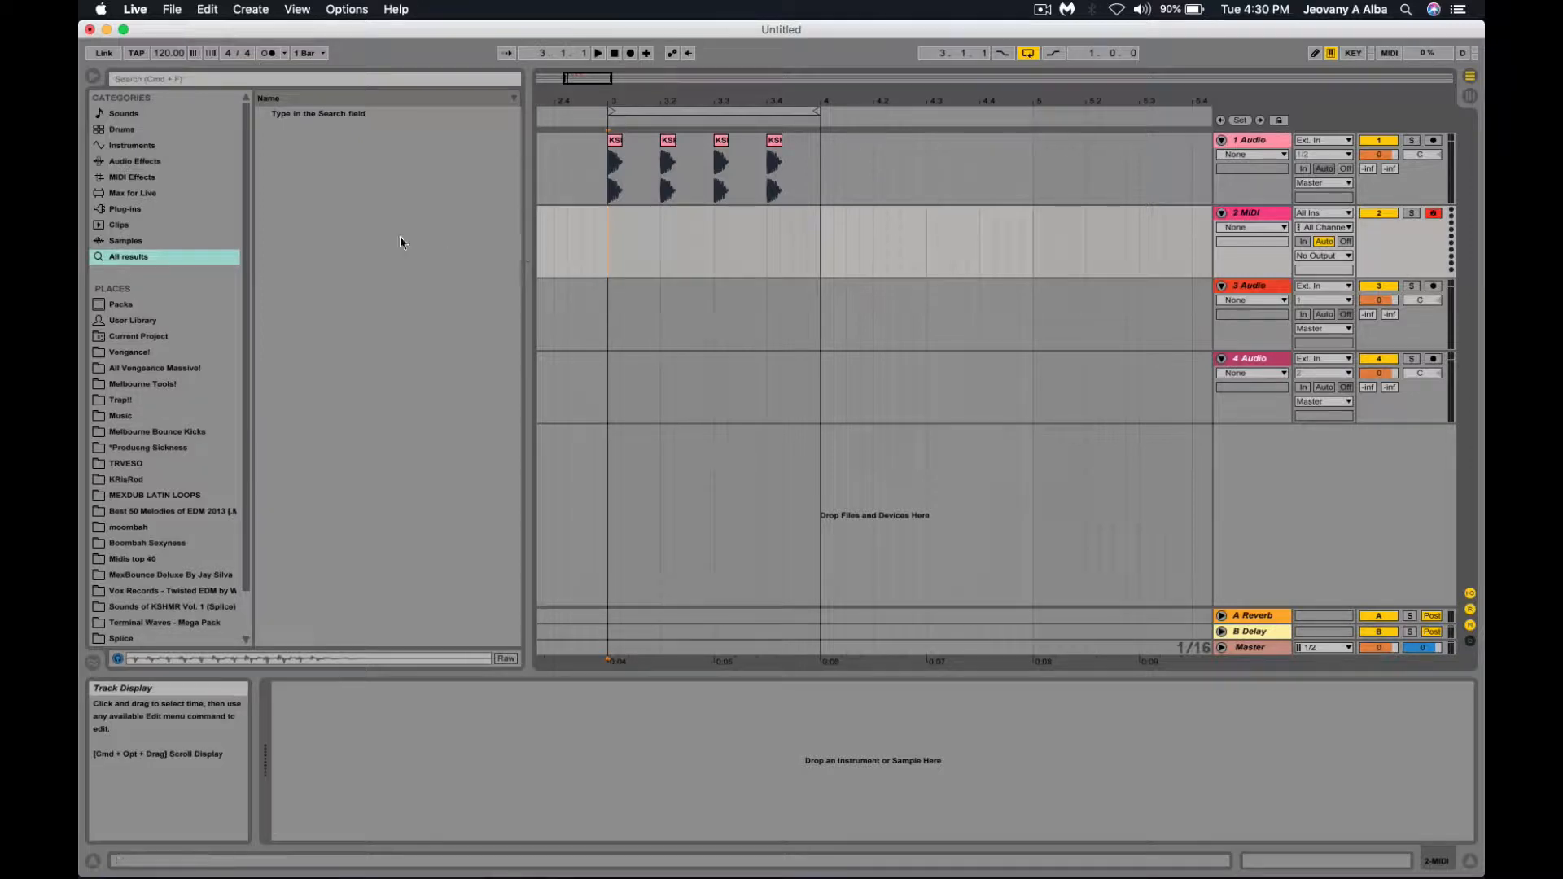
click(219, 79)
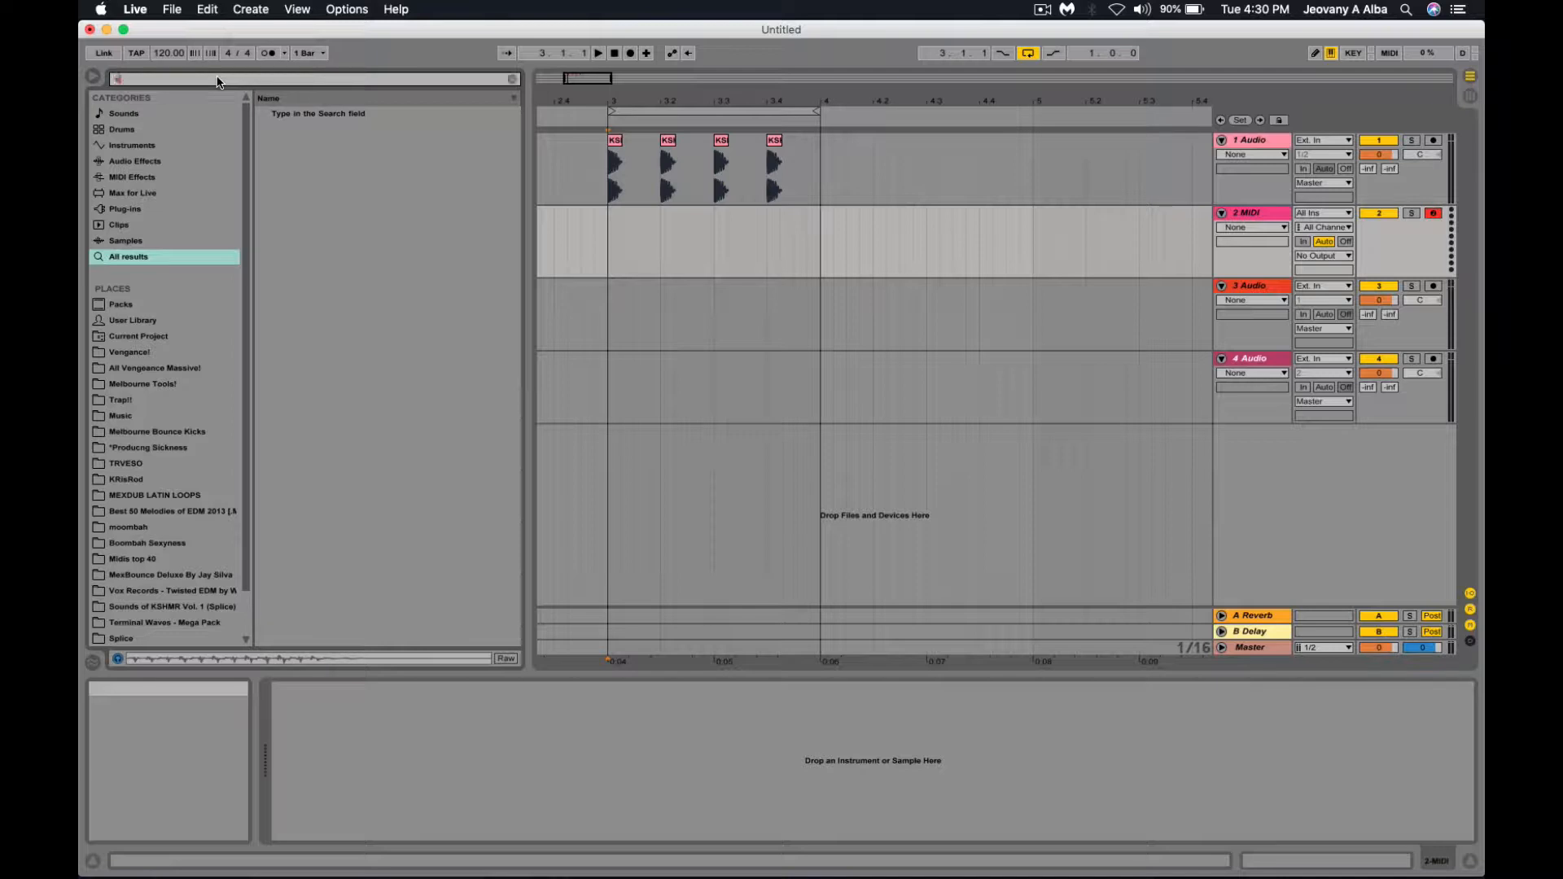
text(snare)
drag(456, 210, 644, 241)
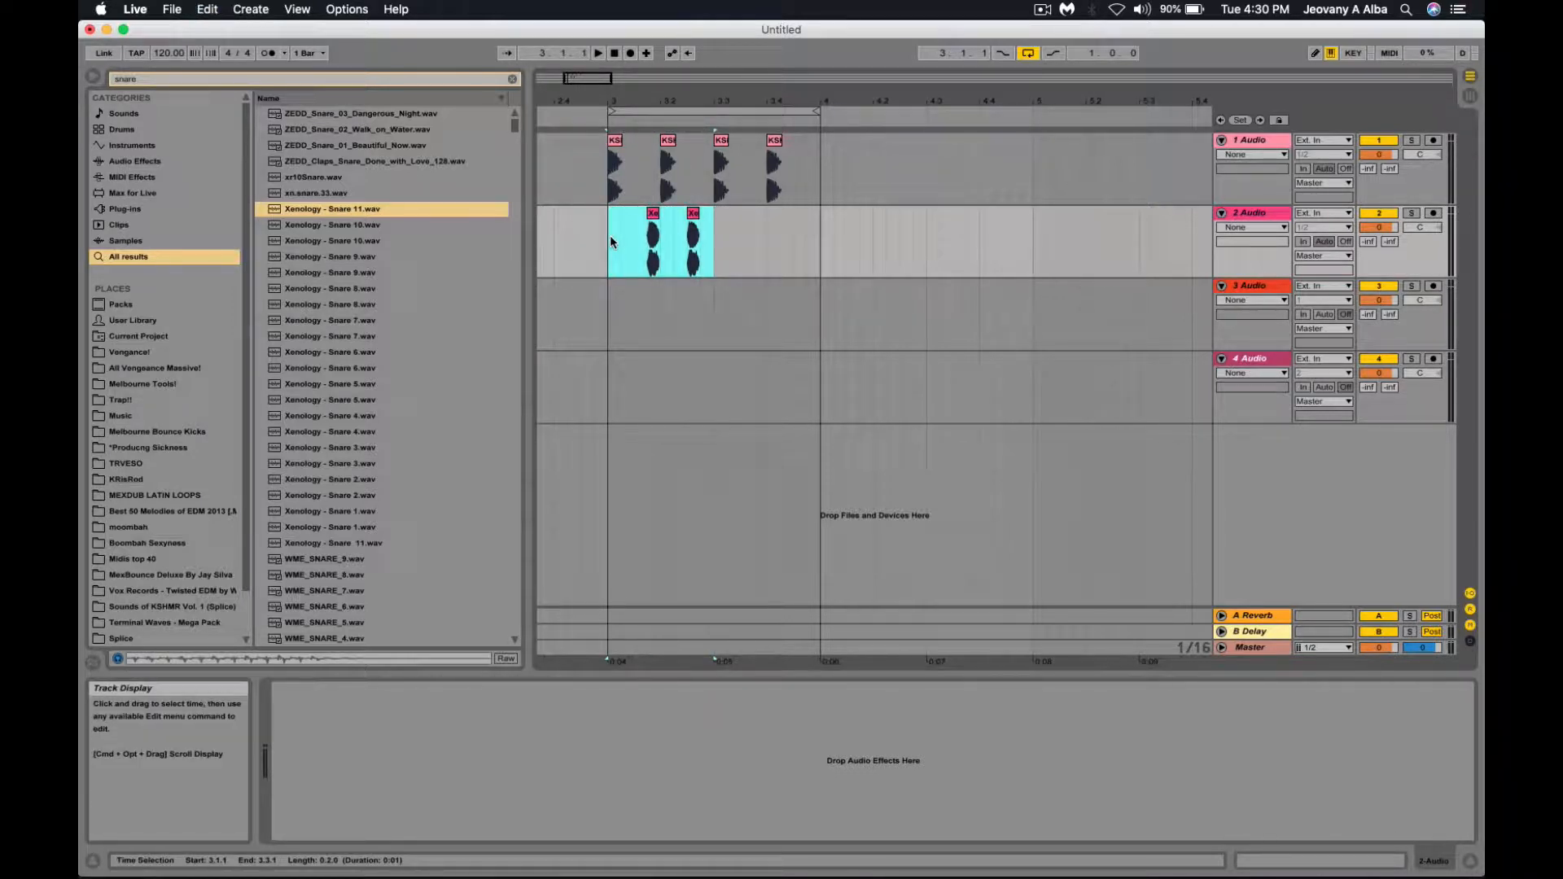
key(super+d)
Play the snare hits from bar 3, delete that bar's clips, and preview Xenology - Snare 10.
click(611, 241)
key(space)
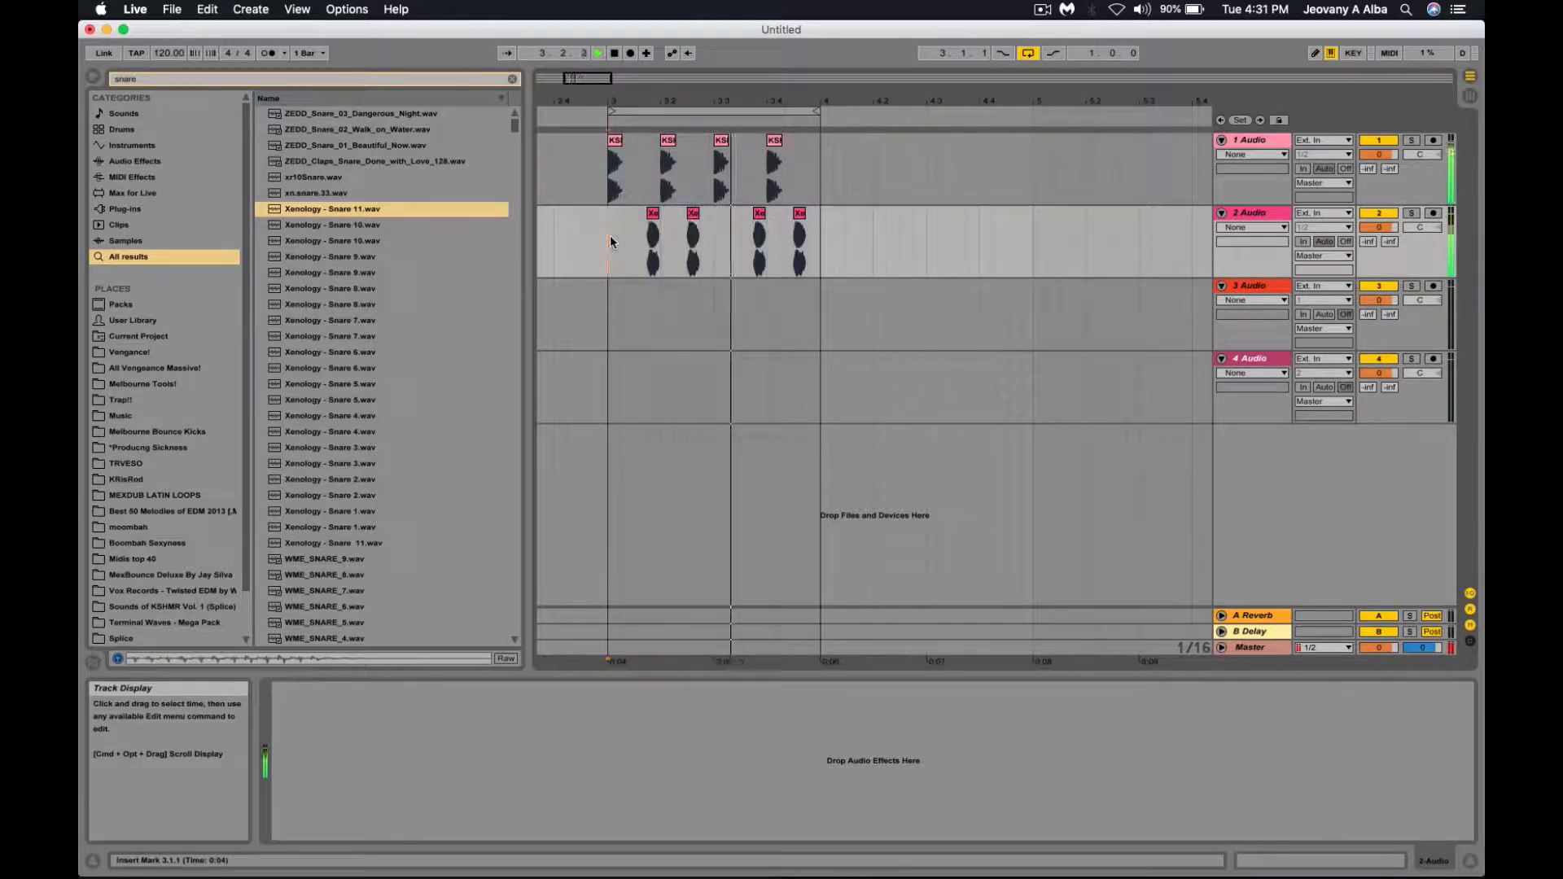
key(space)
drag(611, 241, 822, 252)
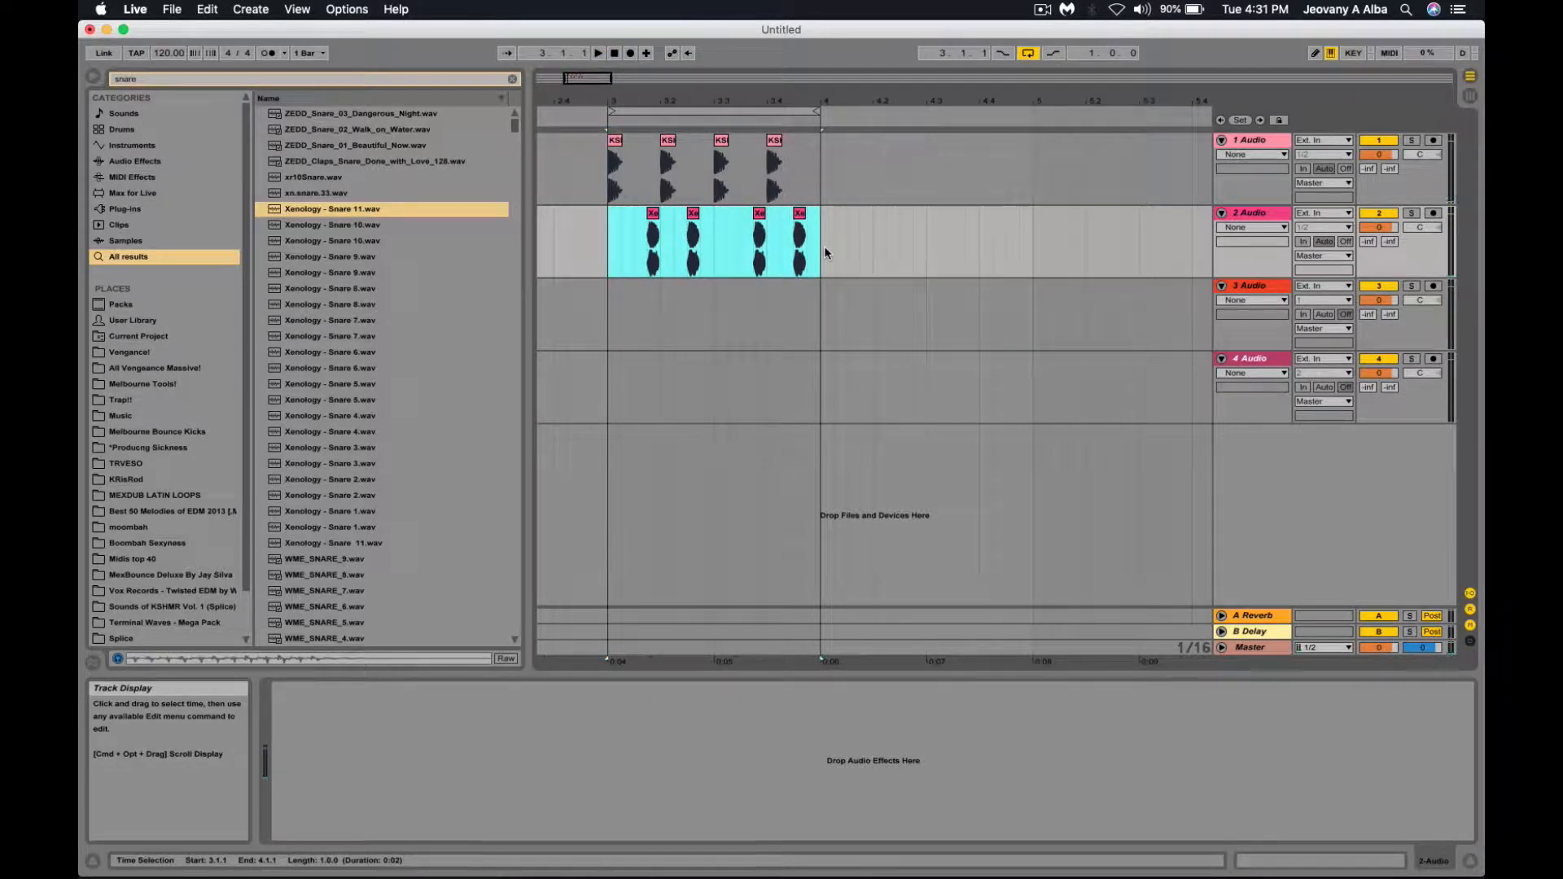
key(Delete)
click(359, 225)
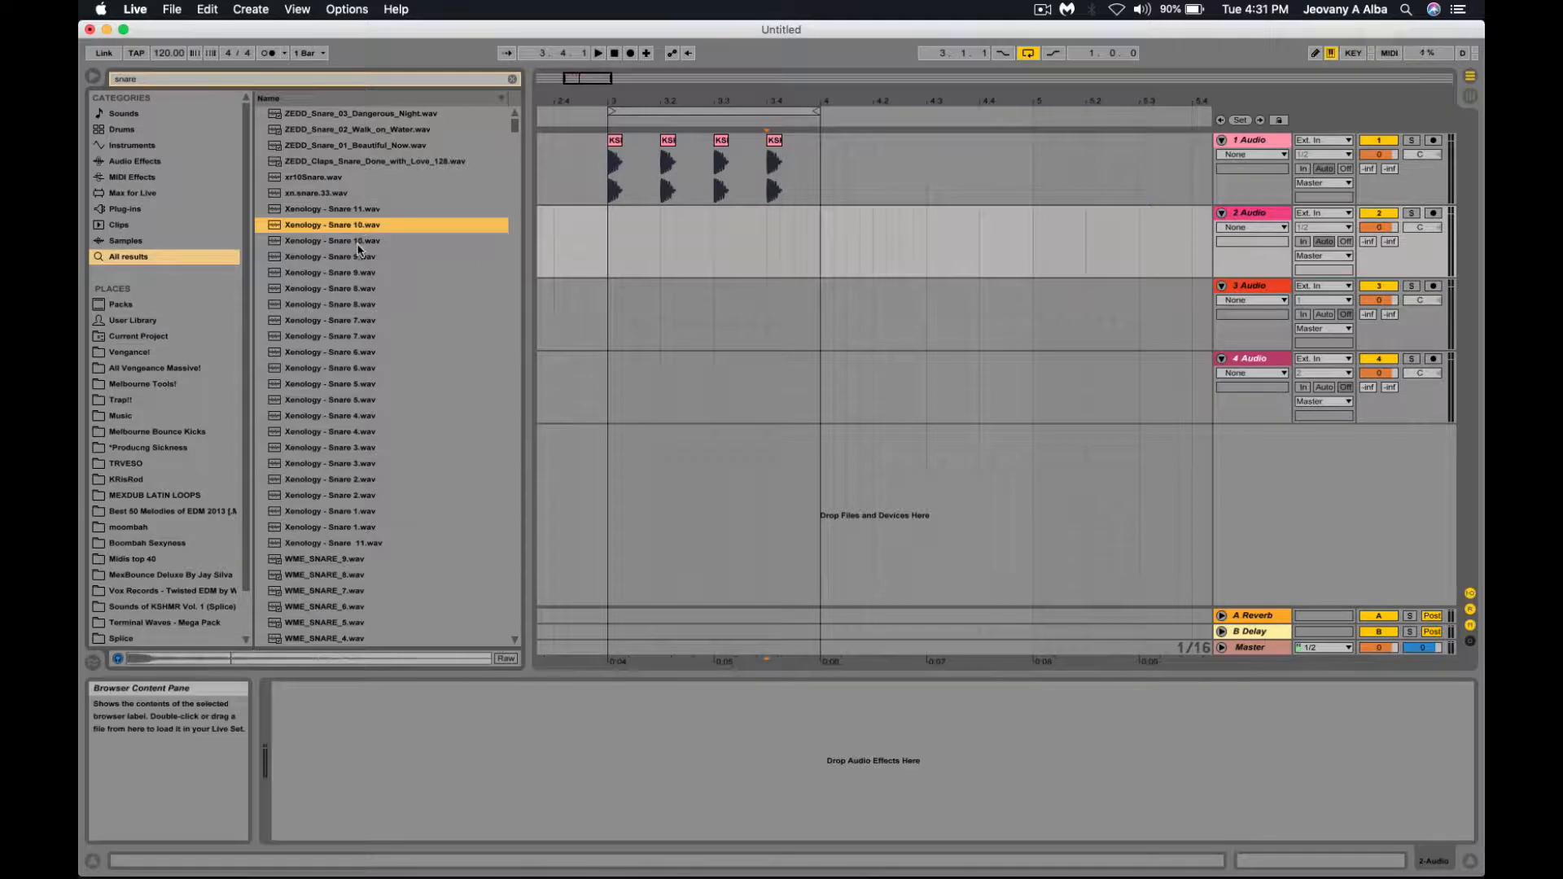
click(353, 241)
key(Up)
click(360, 210)
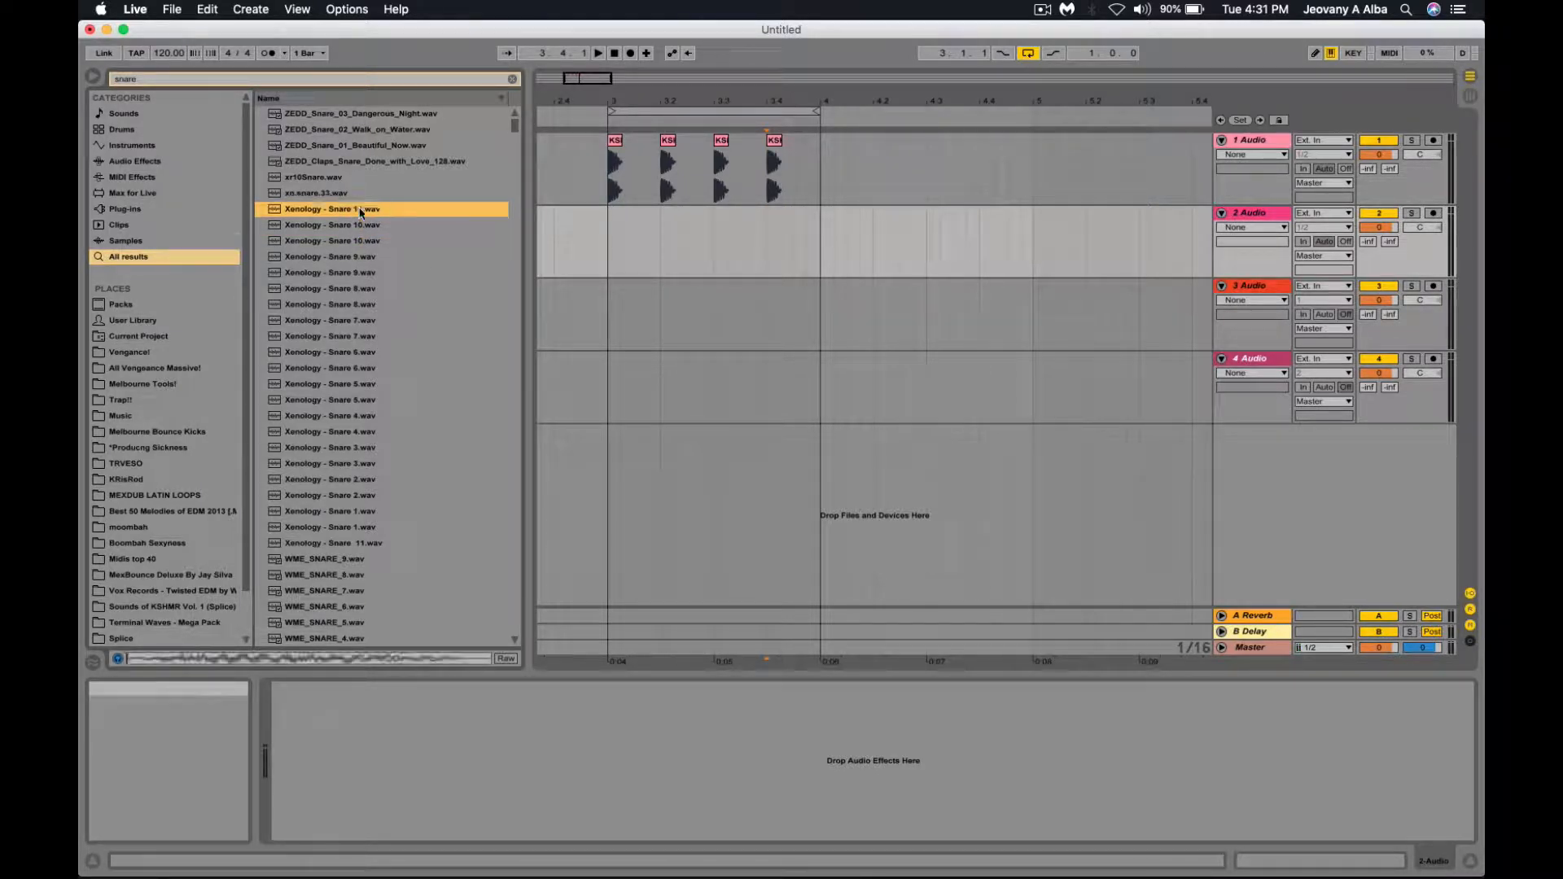
click(359, 337)
click(363, 448)
click(362, 463)
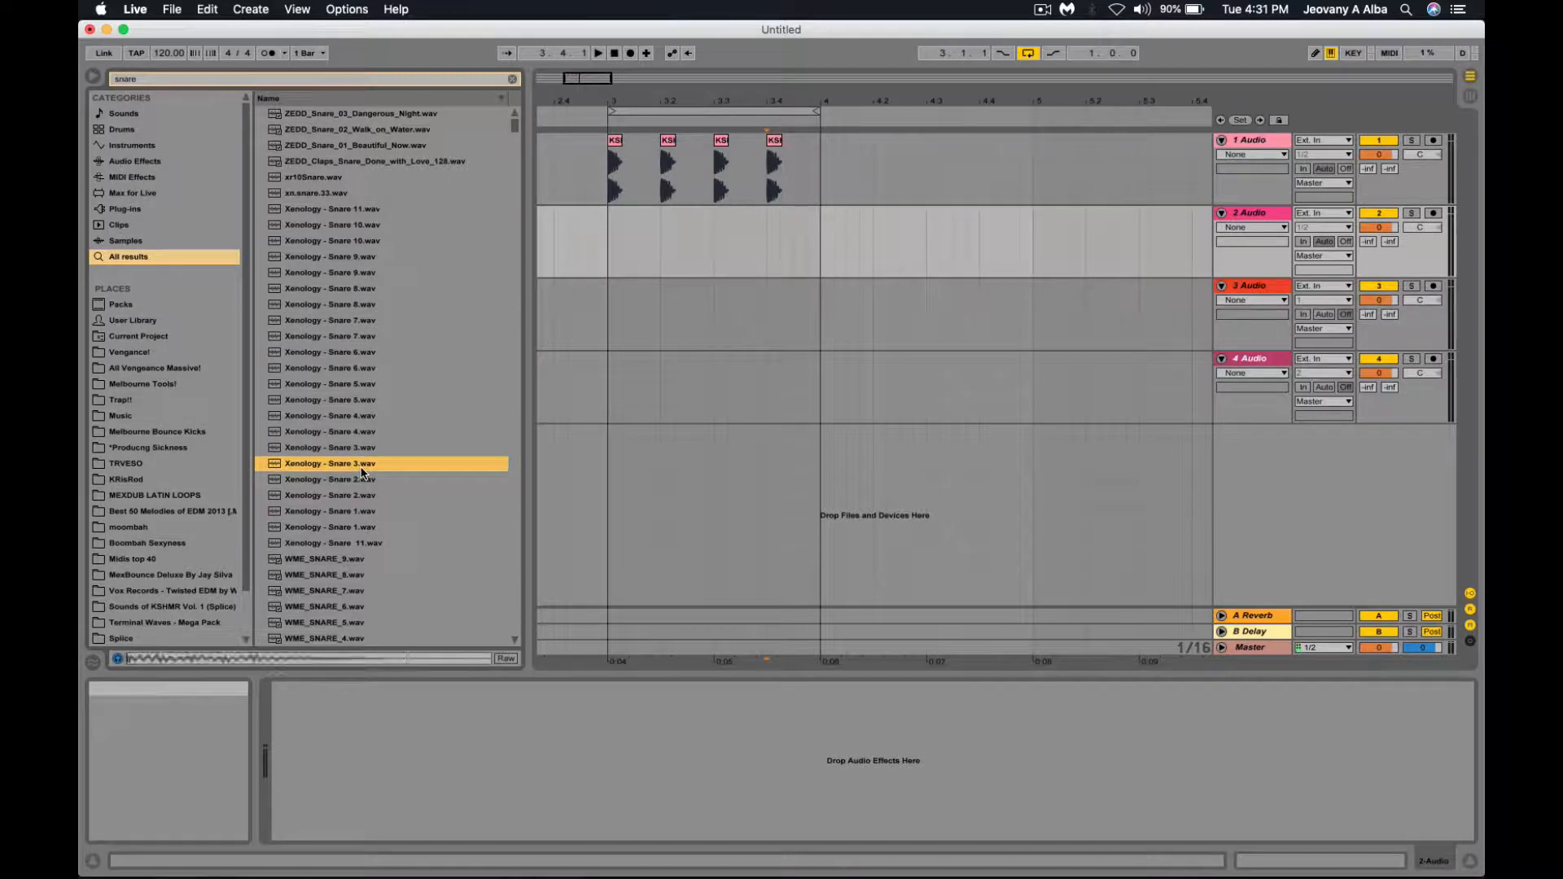
click(363, 479)
click(359, 495)
click(359, 511)
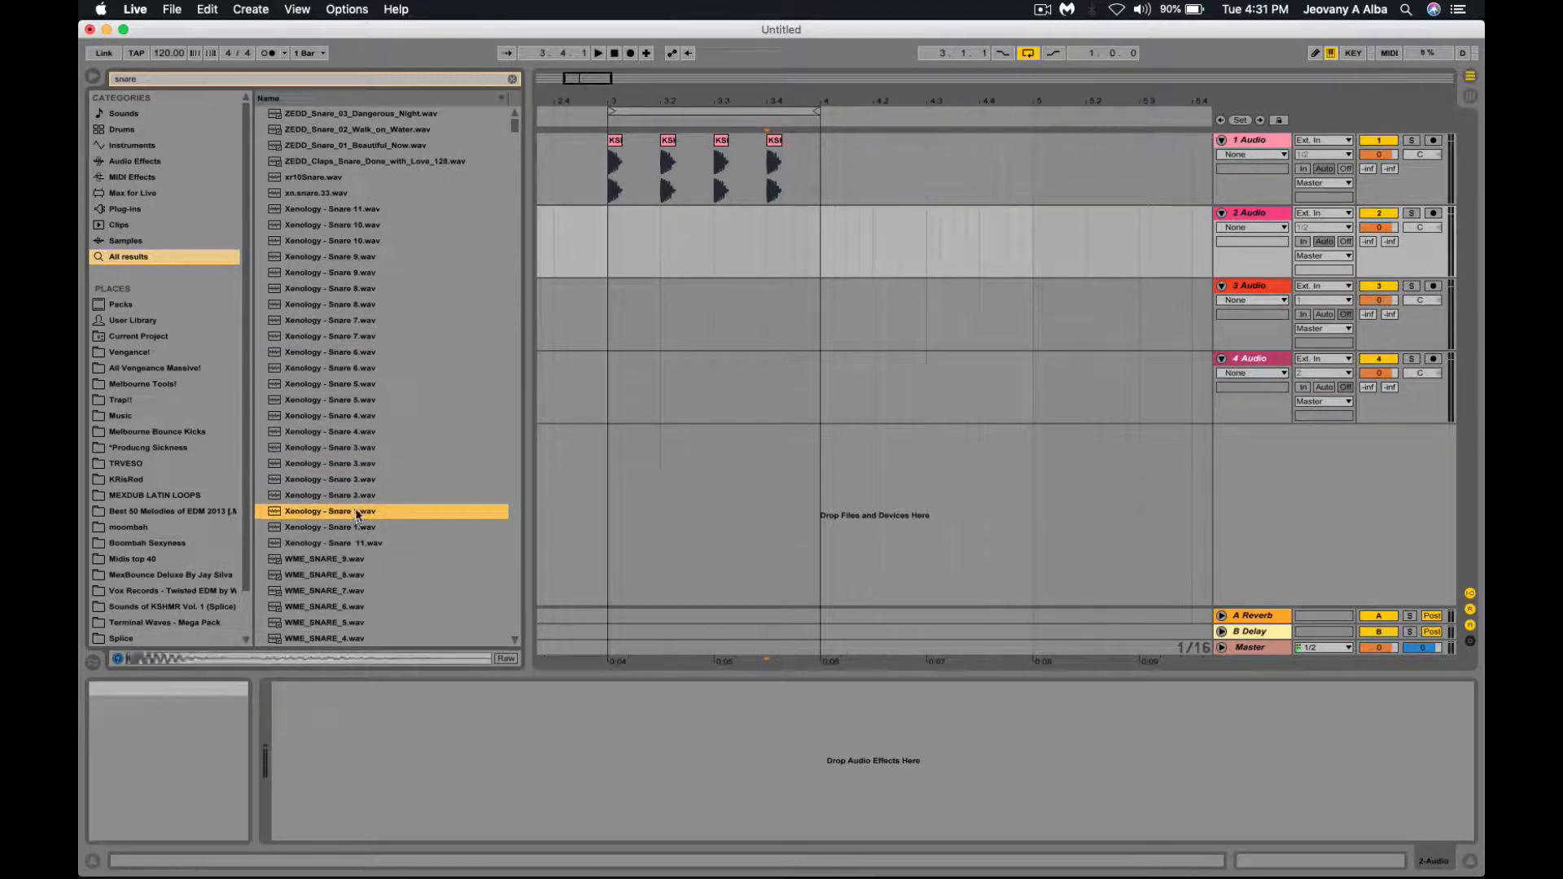
click(354, 495)
click(344, 512)
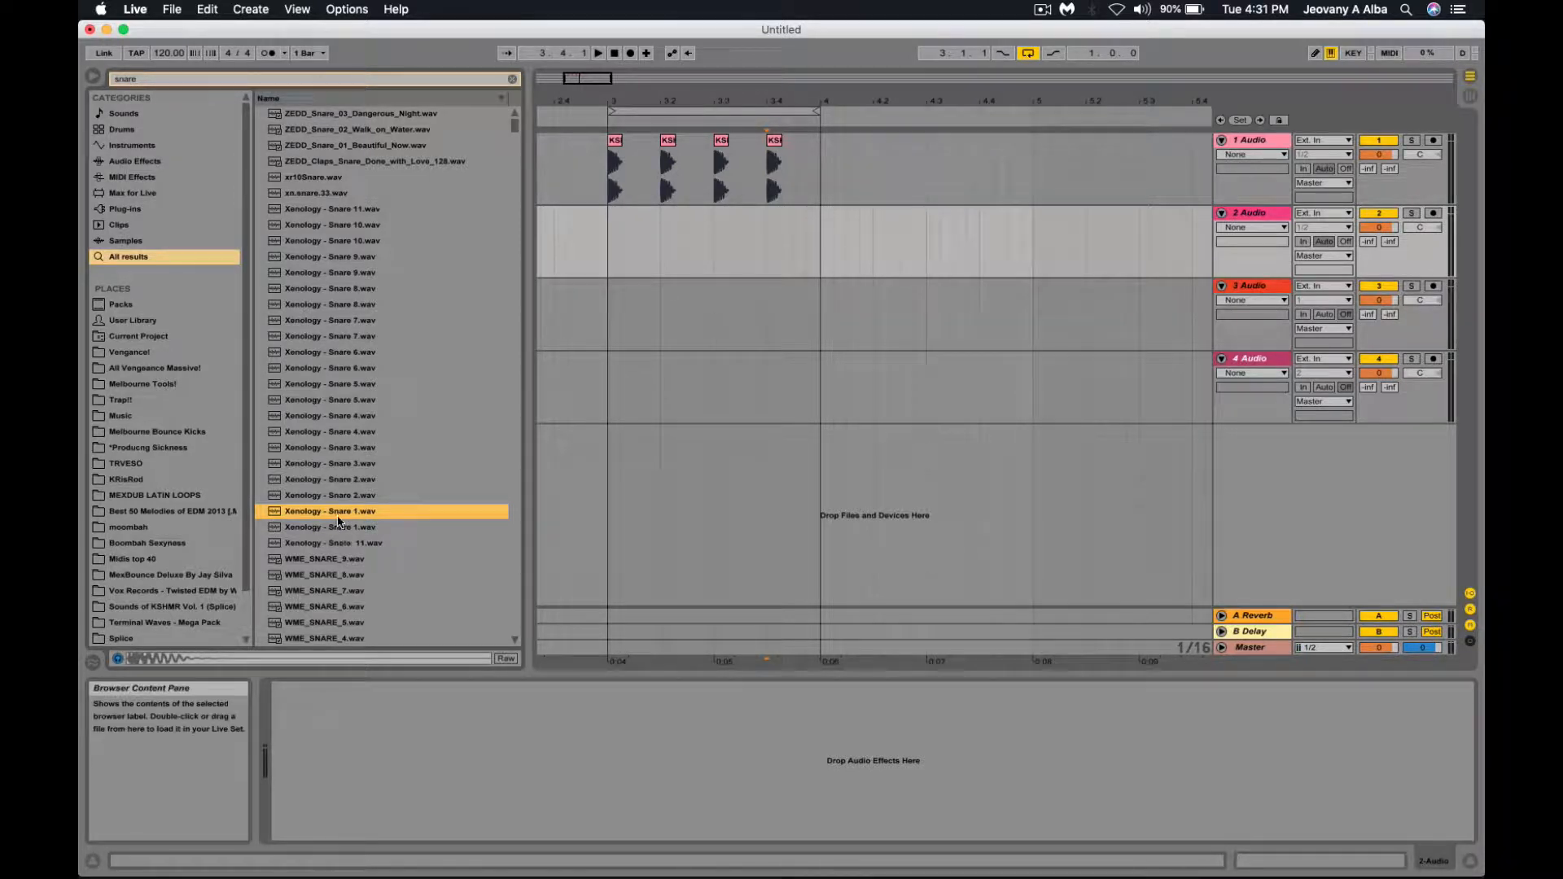
click(661, 203)
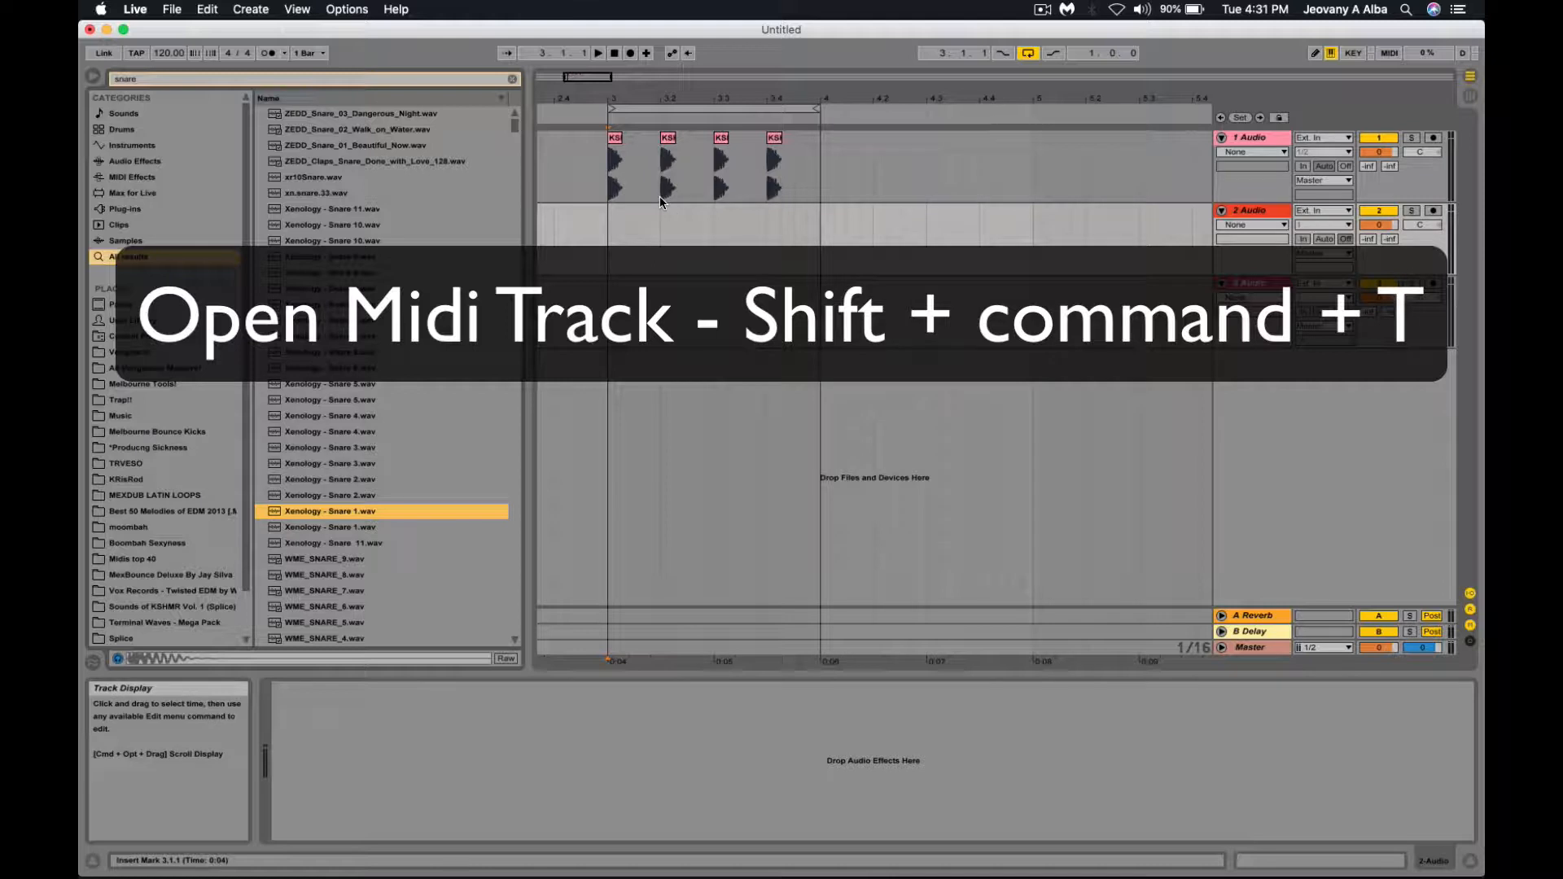
Insert a MIDI track at second position, arm it, and load Xenology - Snare 1 into it.
key(shift+super+t)
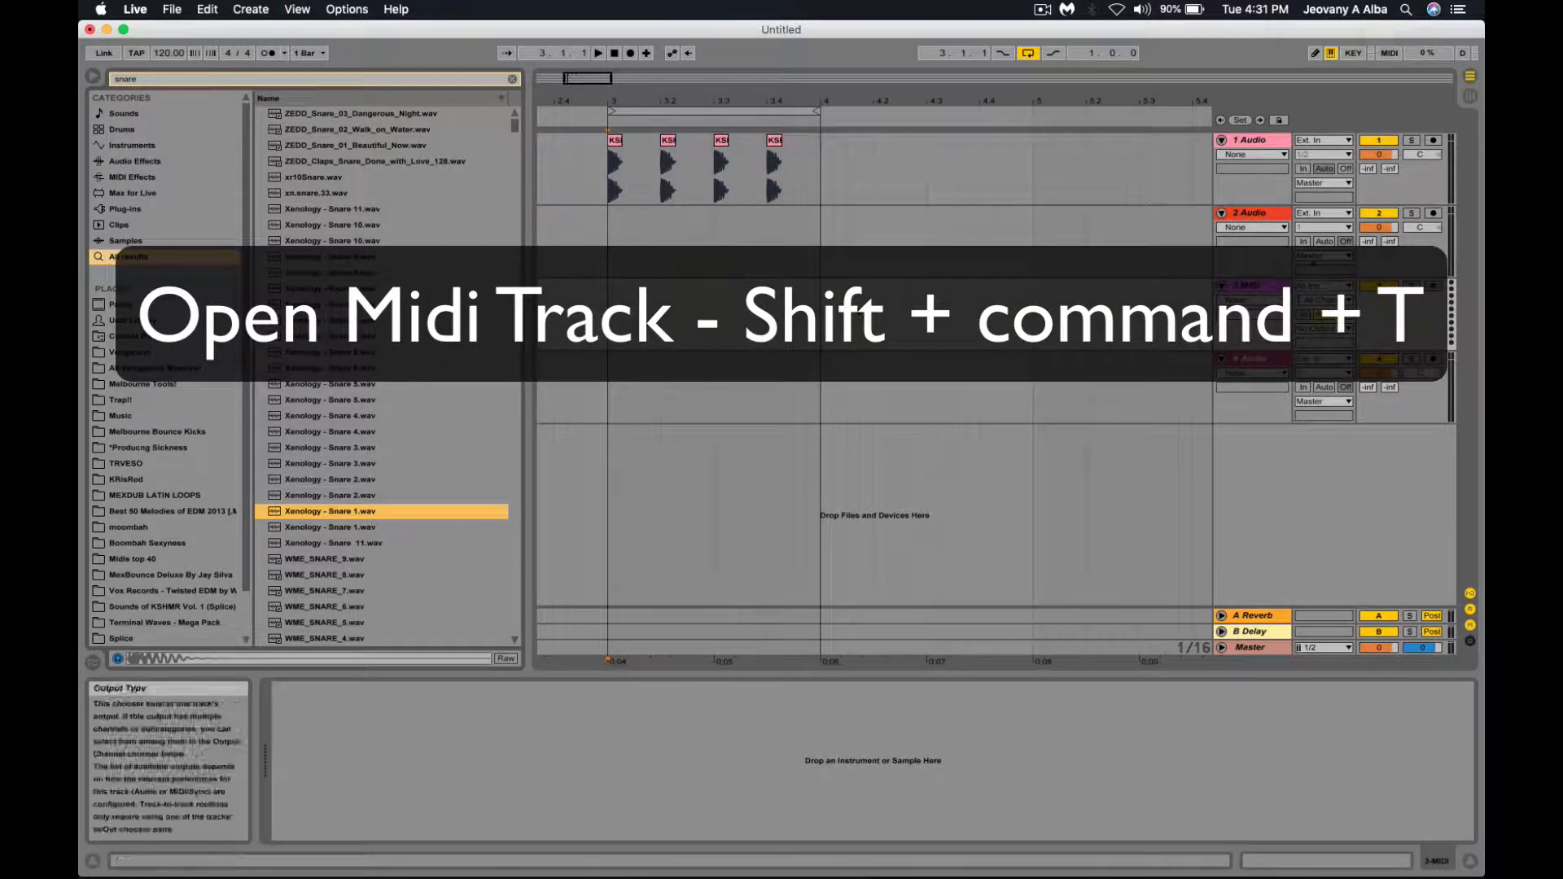
drag(1248, 281, 1254, 215)
click(694, 242)
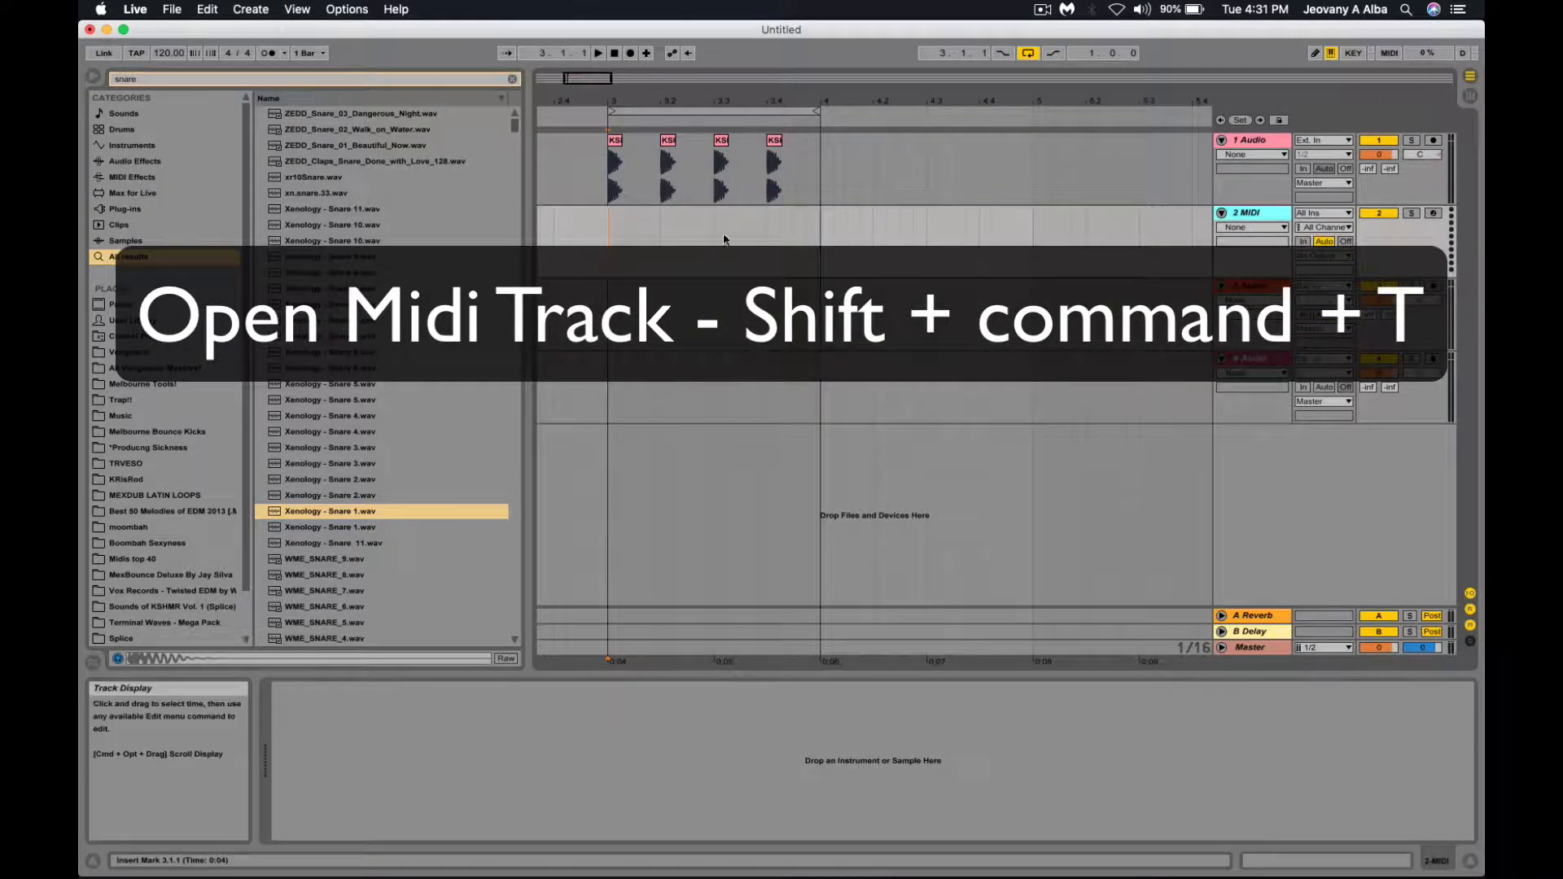
click(612, 238)
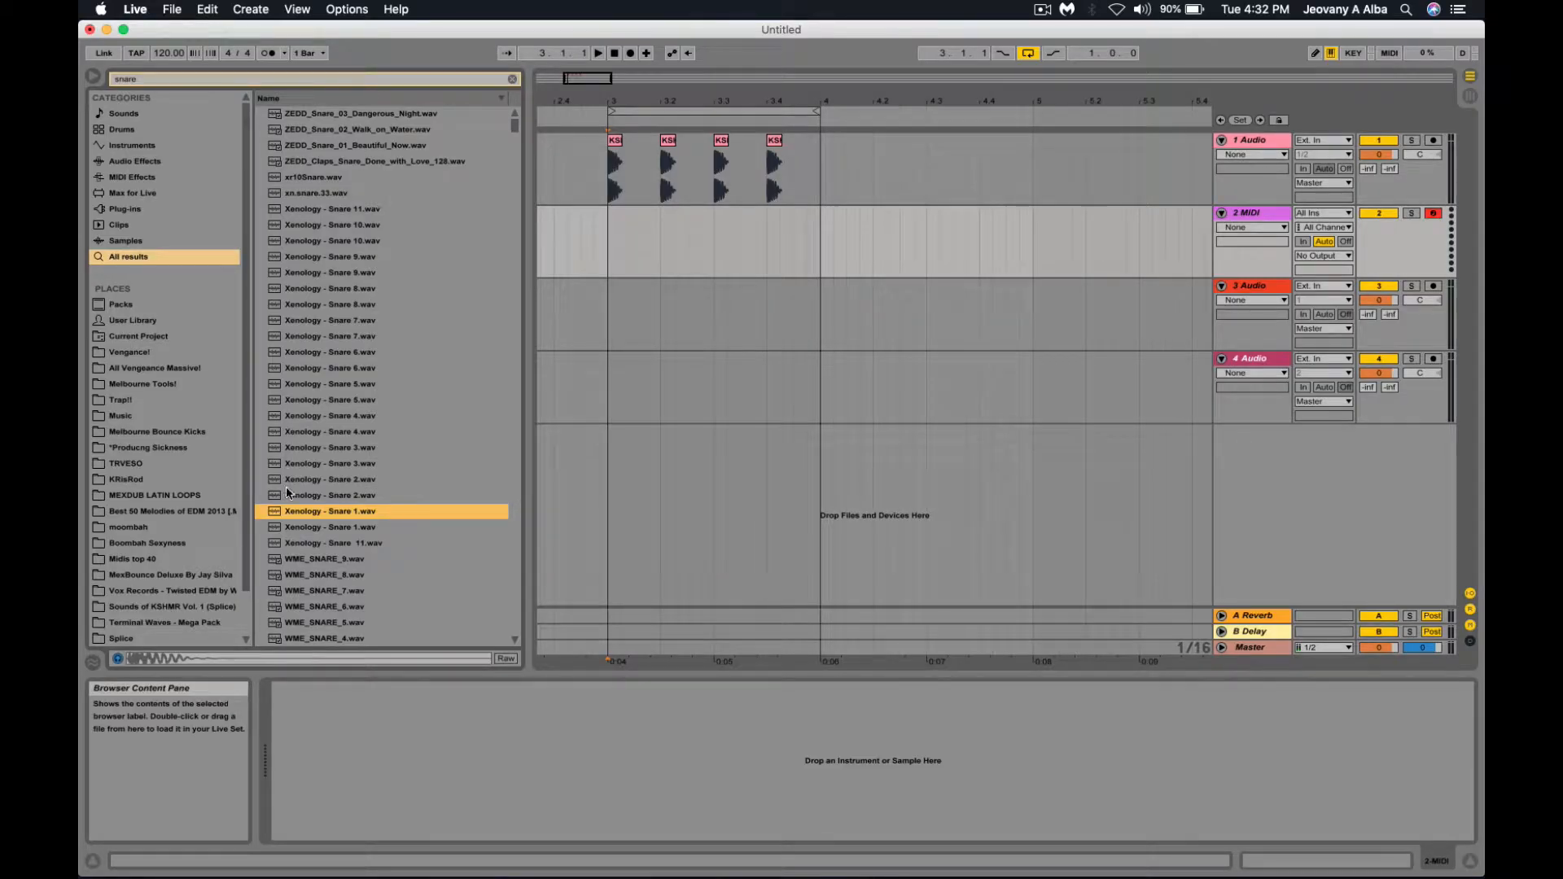
double_click(328, 516)
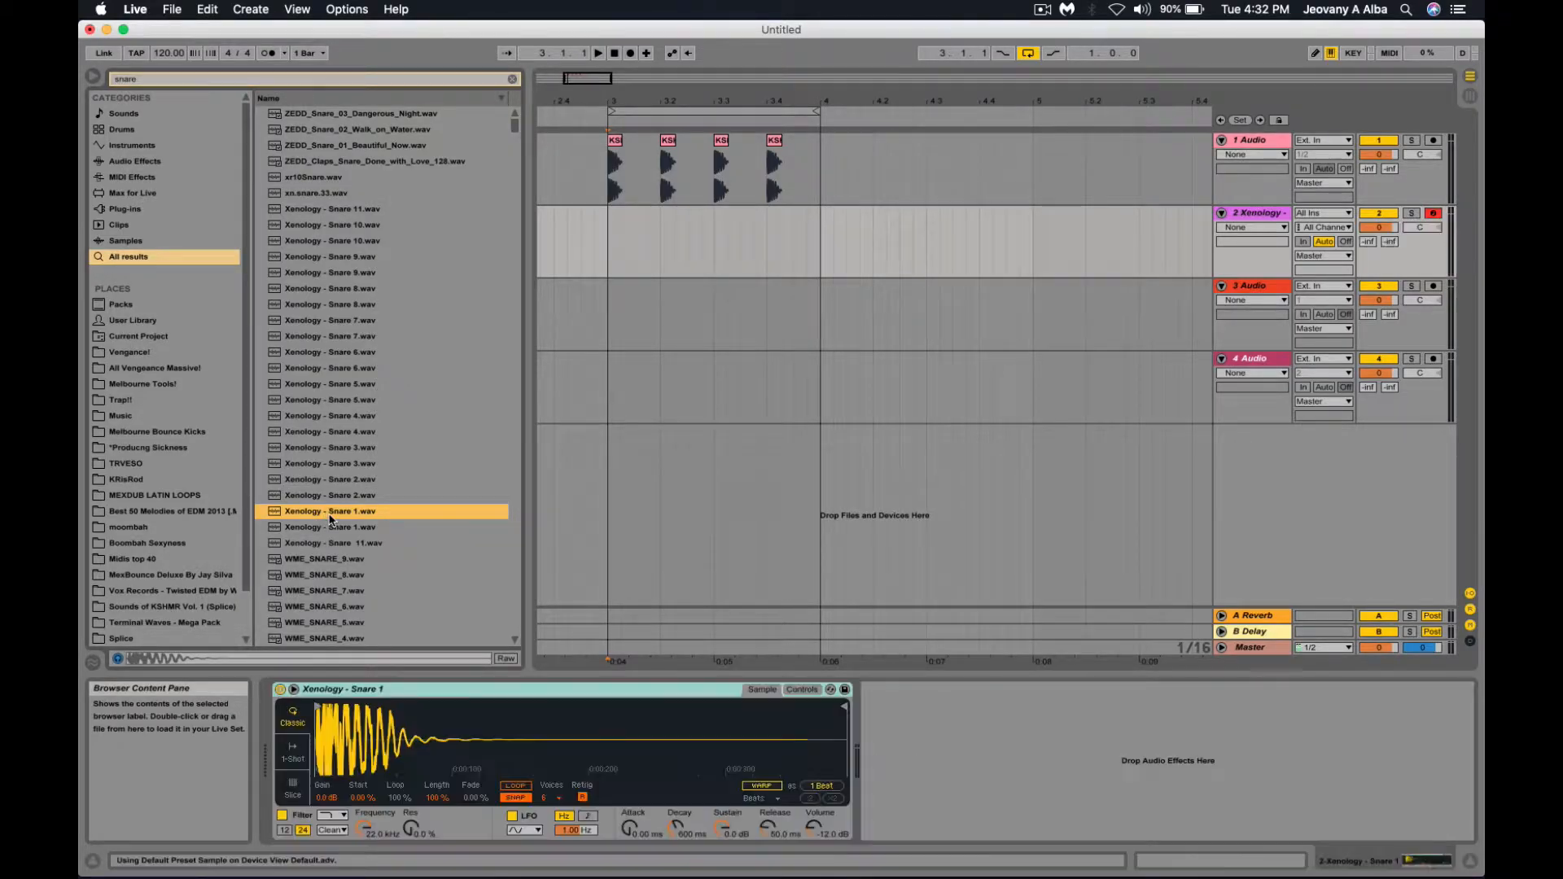
Insert a short MIDI clip on track 2 in bar 3 holding one C3 note that fills it.
click(455, 697)
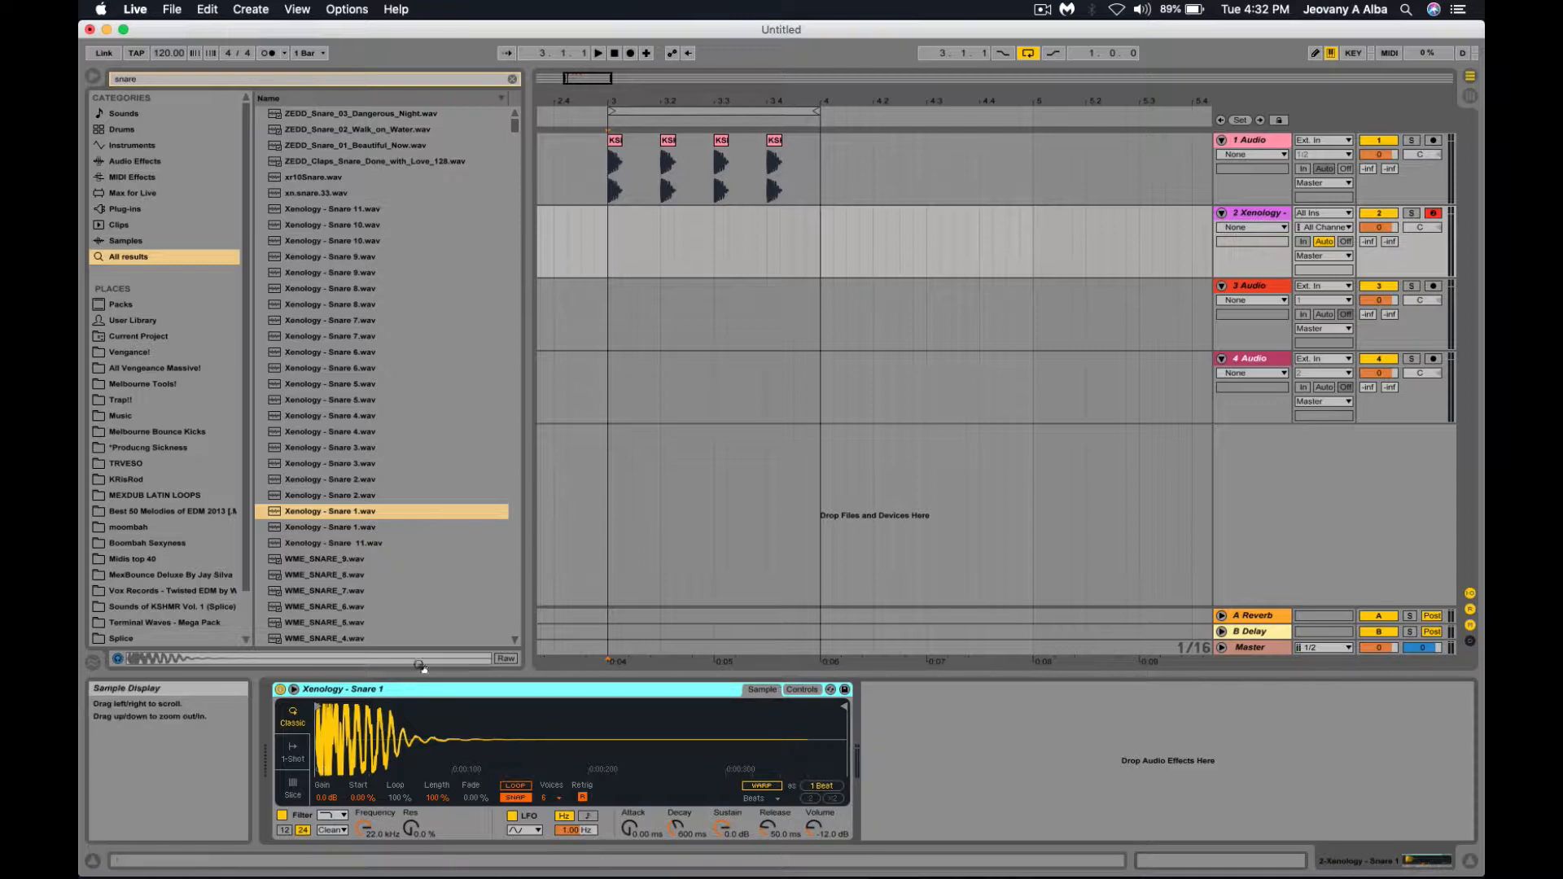
drag(648, 237, 657, 236)
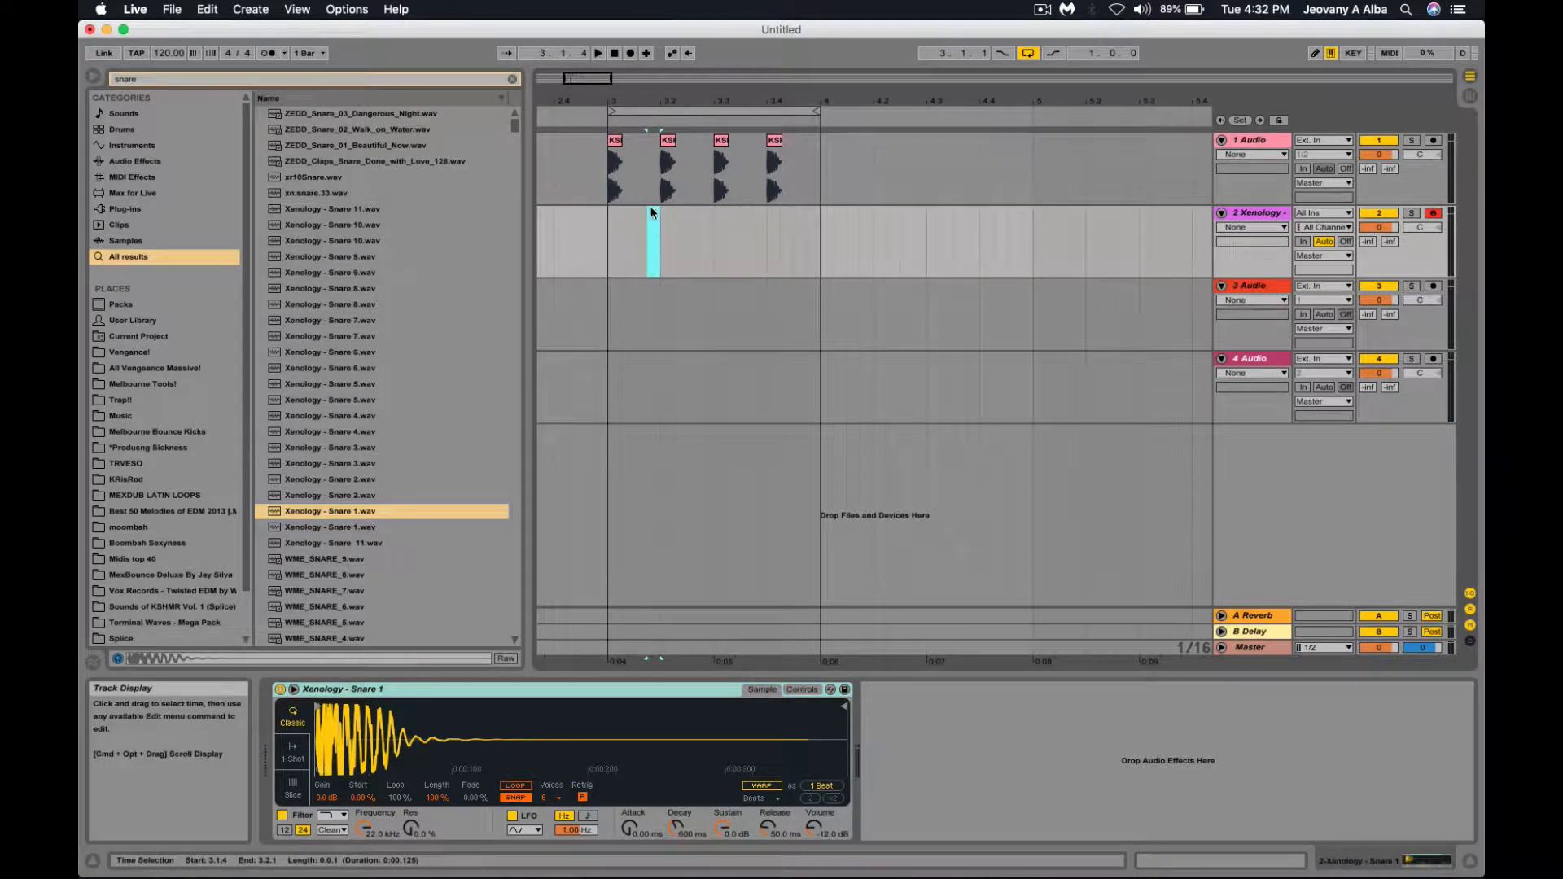
right_click(652, 220)
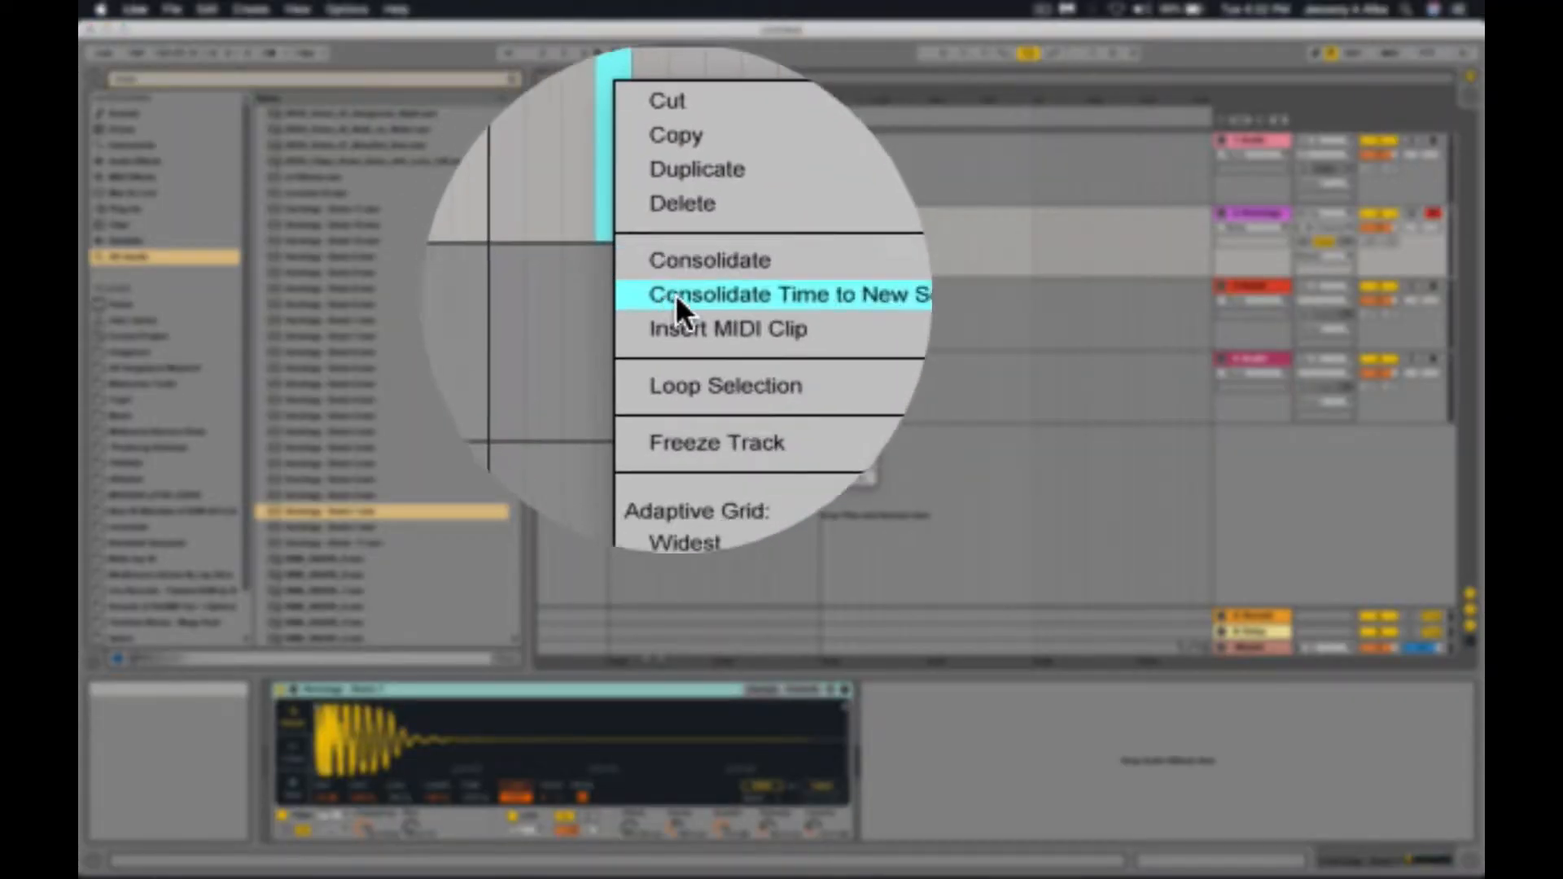
click(706, 307)
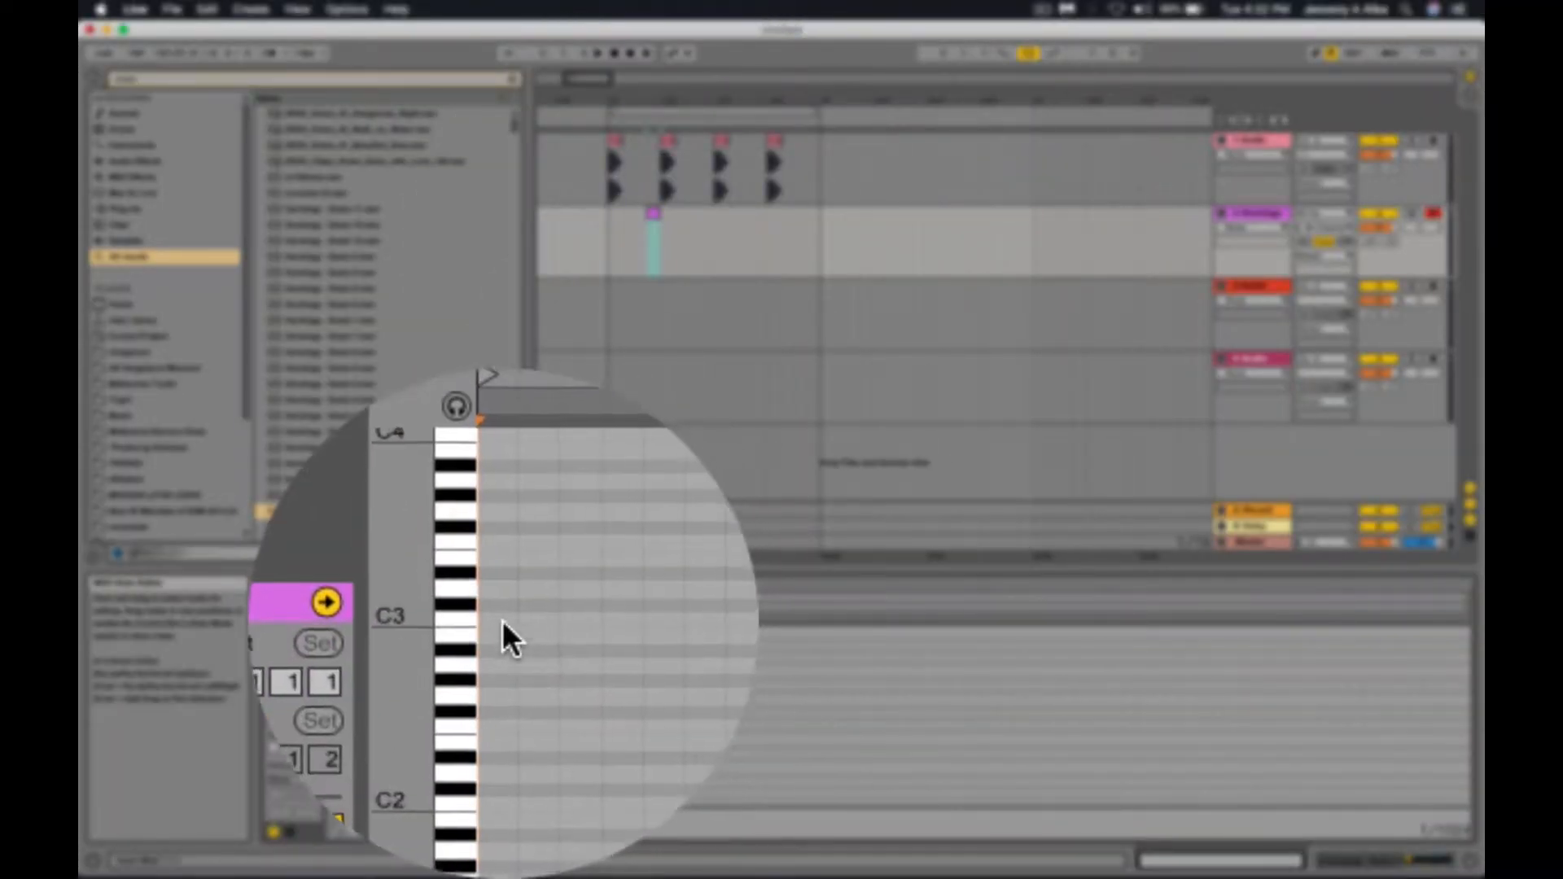
double_click(500, 624)
drag(502, 624, 1437, 627)
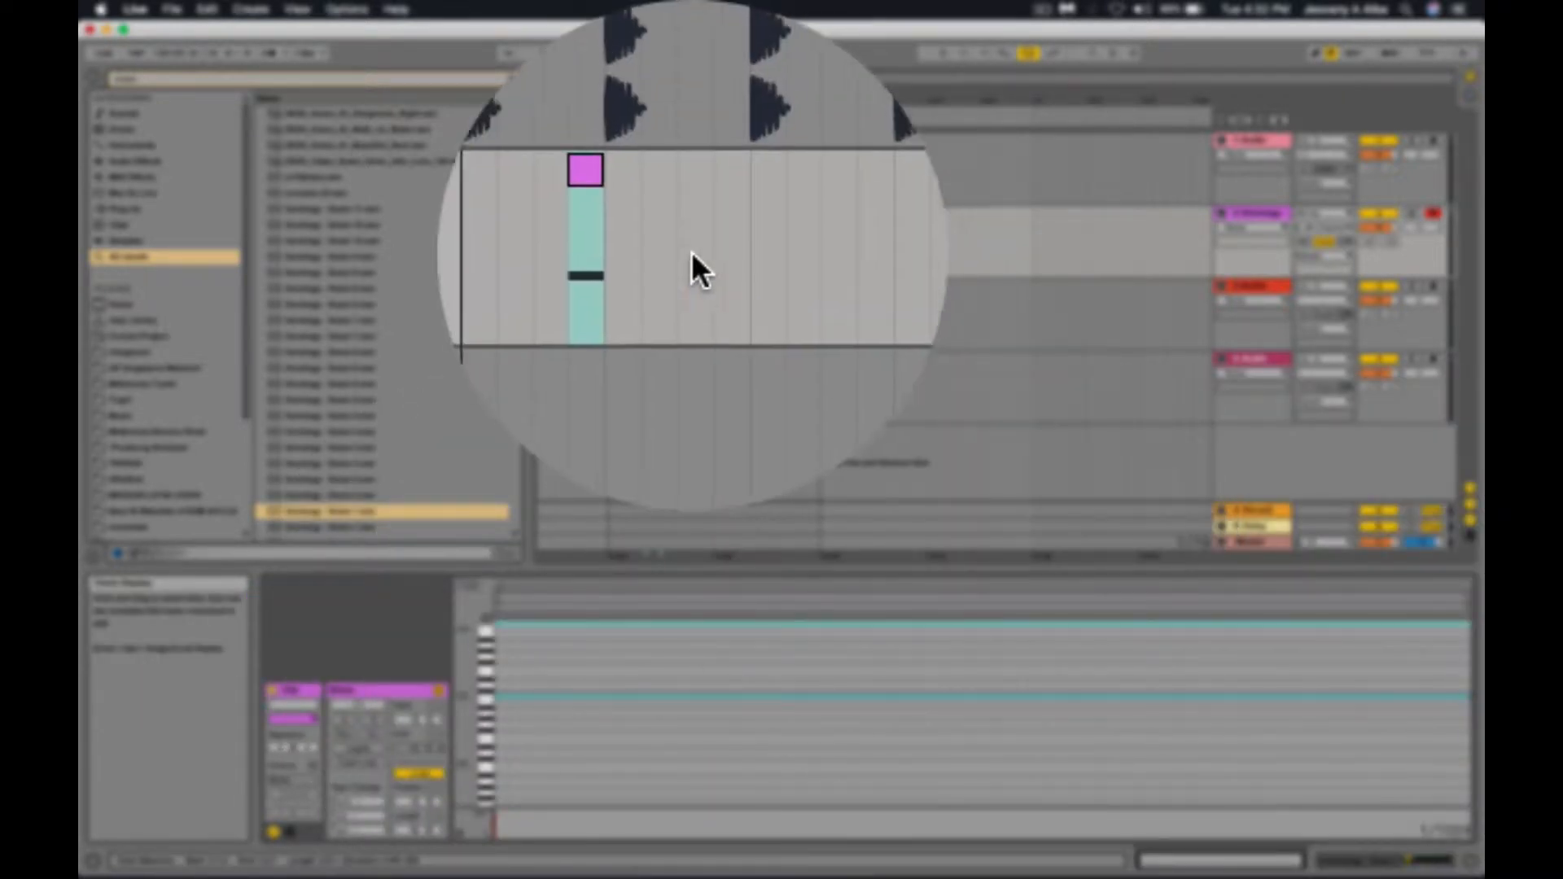
Copy the snare clip into four hits across bar 3 and set playback to start at bar 3.
click(687, 251)
click(649, 252)
drag(653, 216, 800, 217)
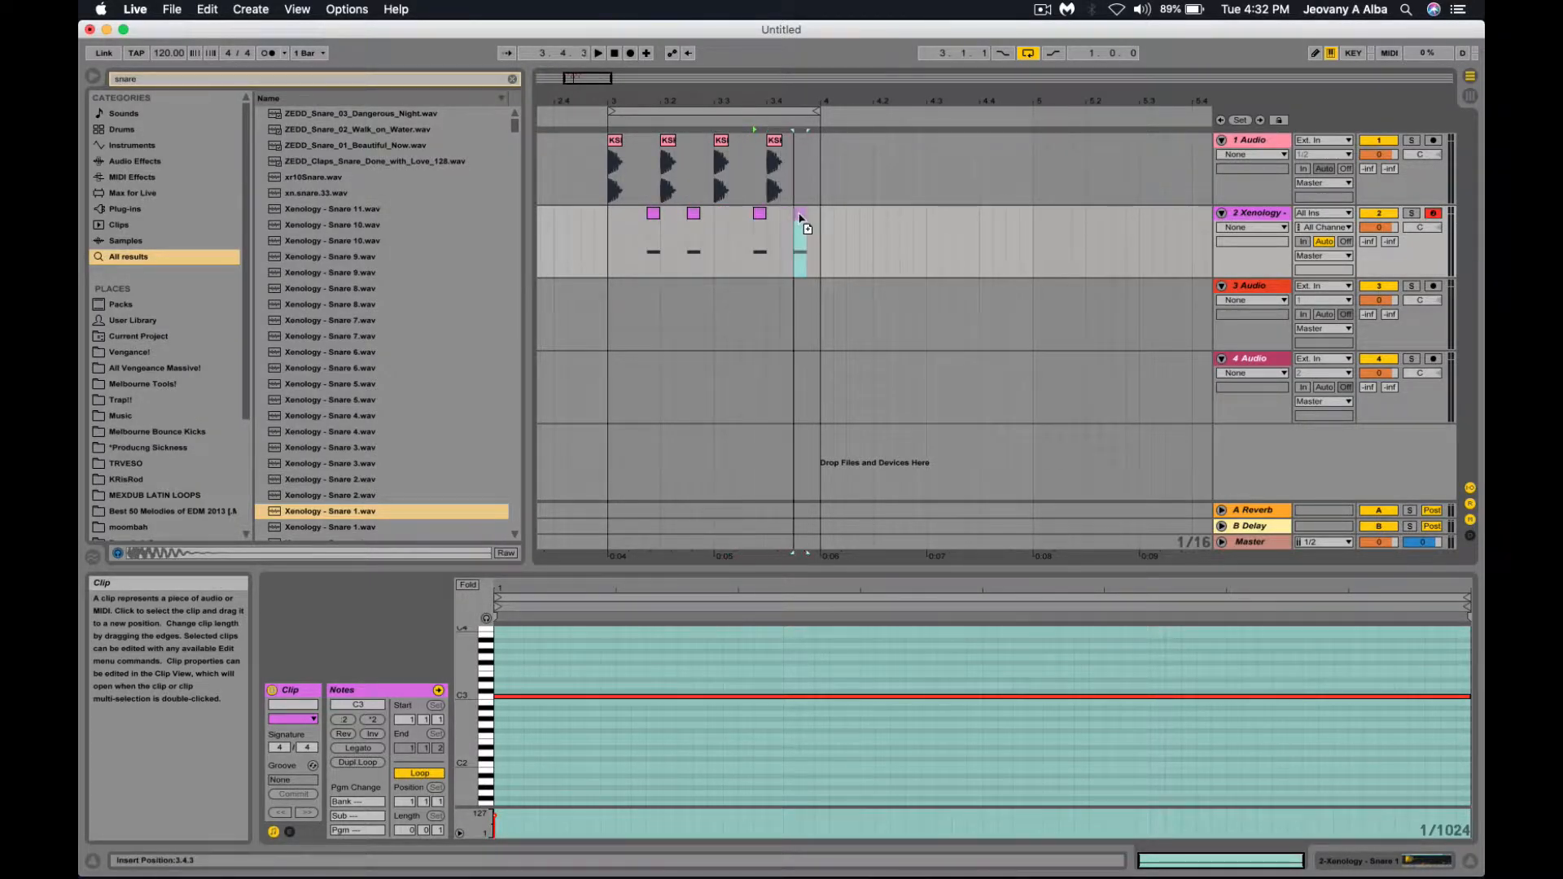
click(820, 230)
click(610, 248)
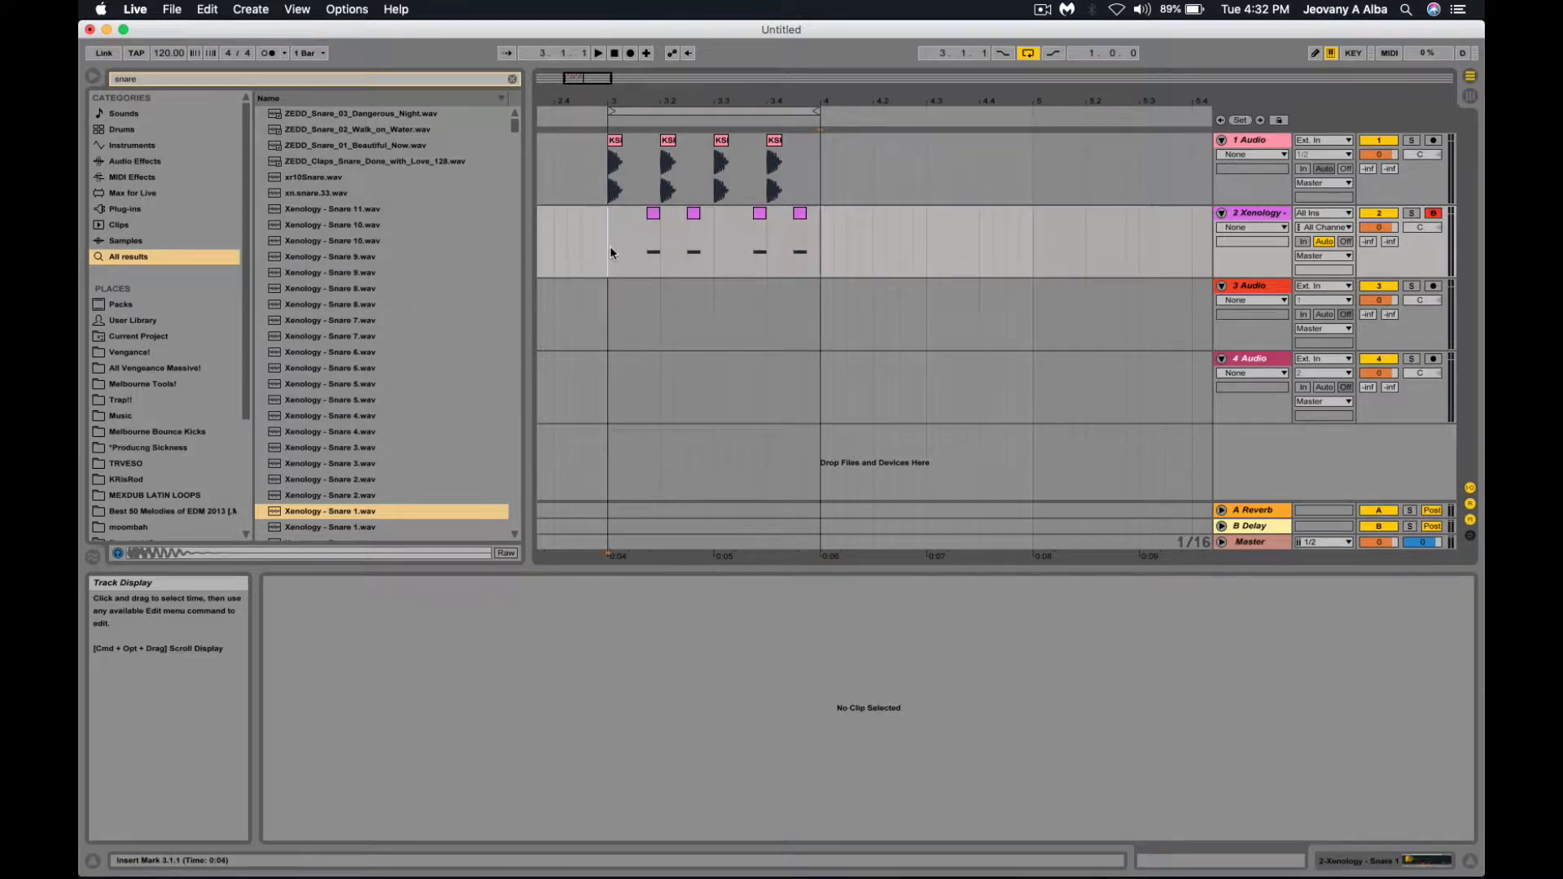
Consolidate the four bar-3 snare clips with Cmd+J and show the merged clip's C3 notes.
key(space)
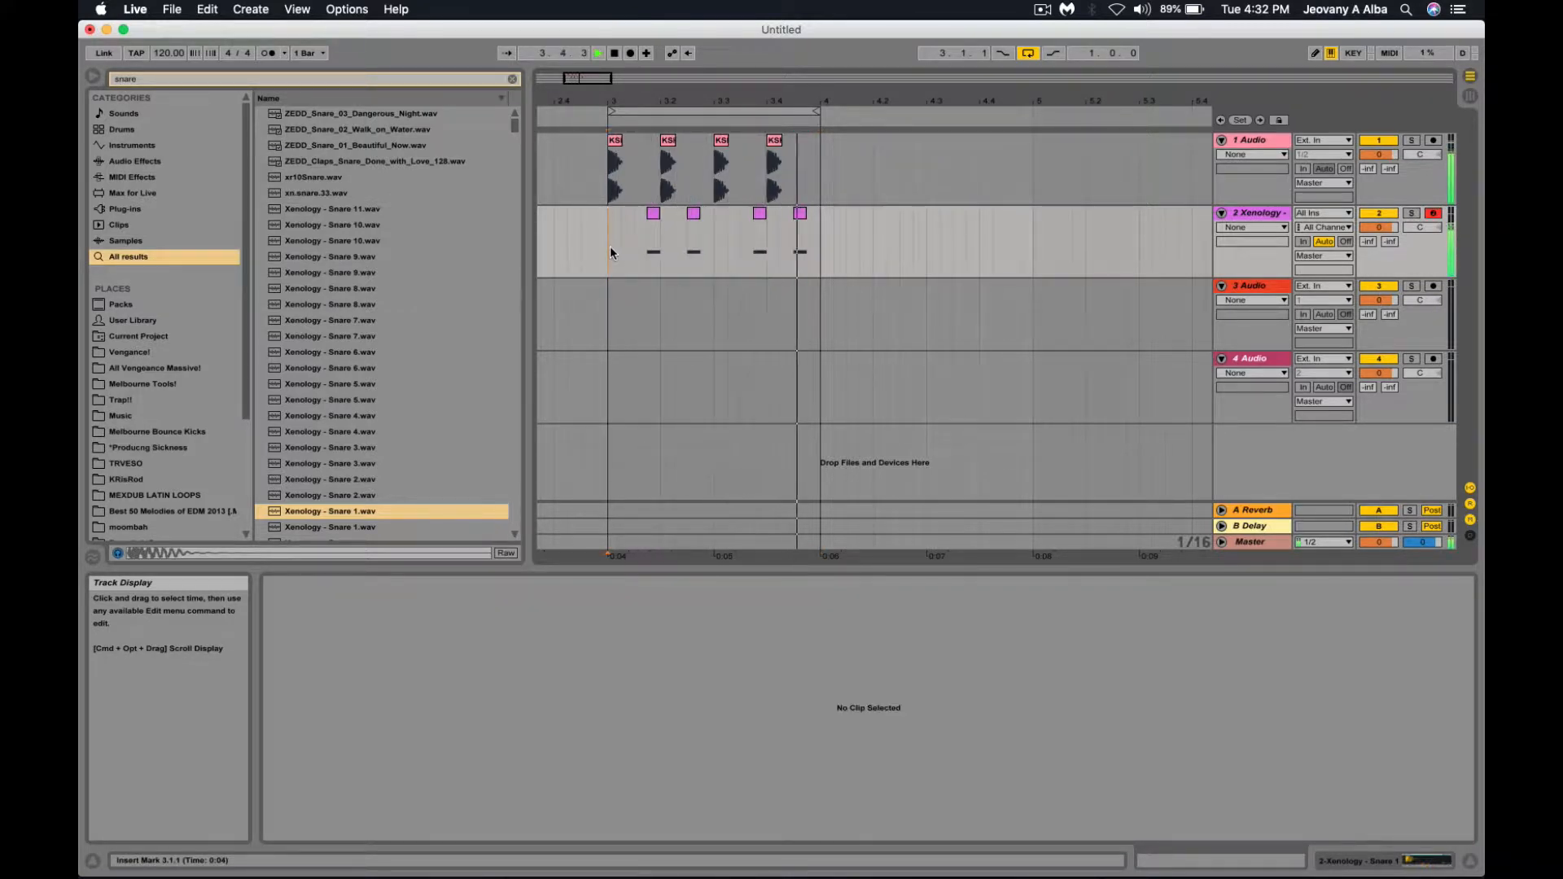
key(space)
drag(609, 246, 817, 241)
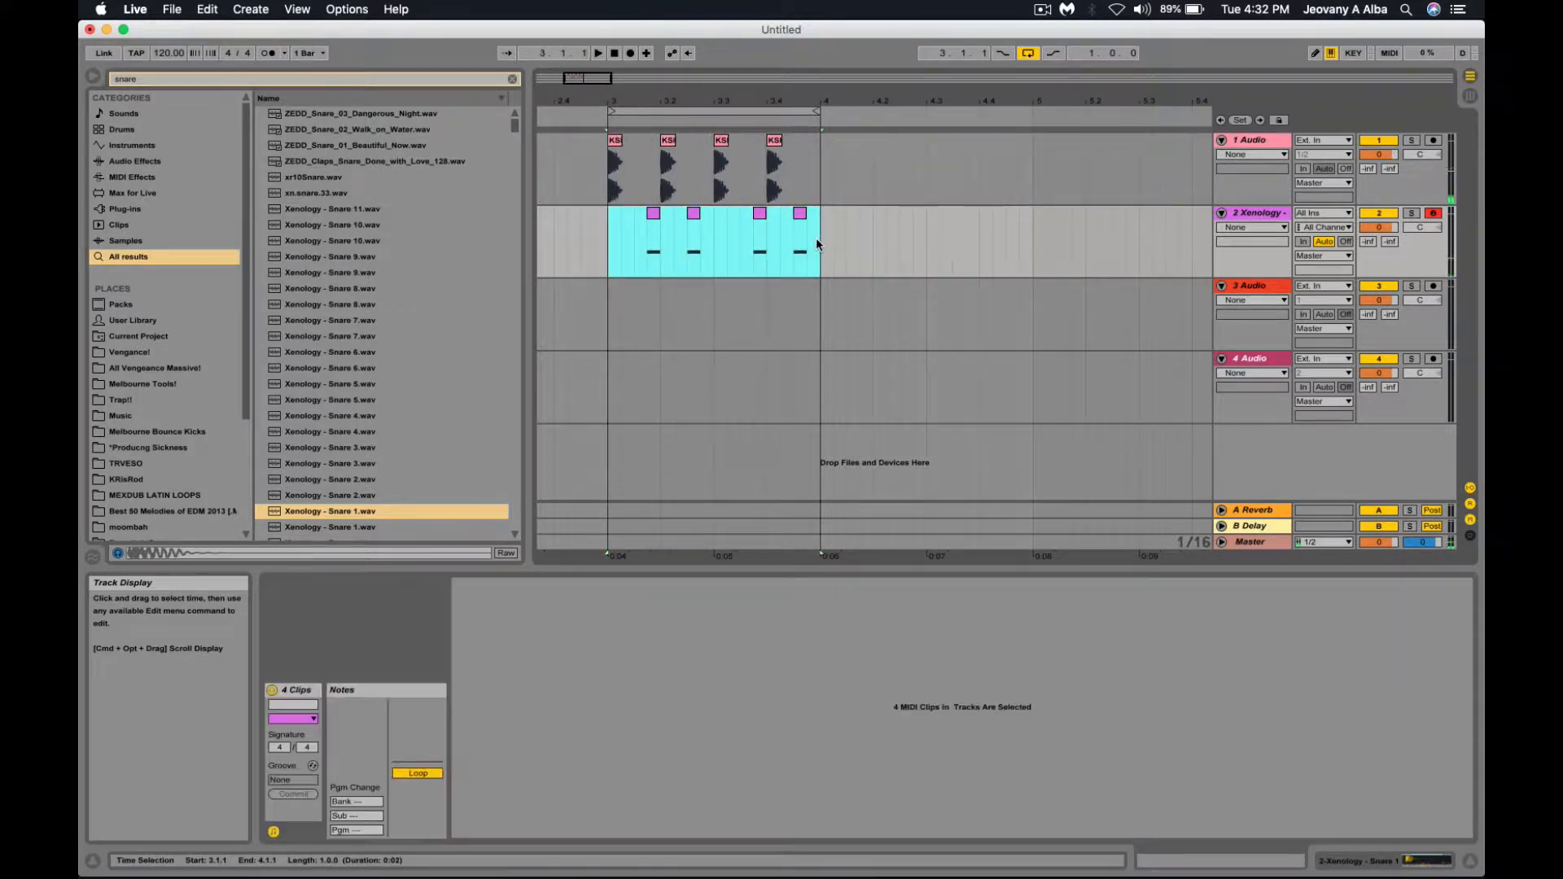
key(super+j)
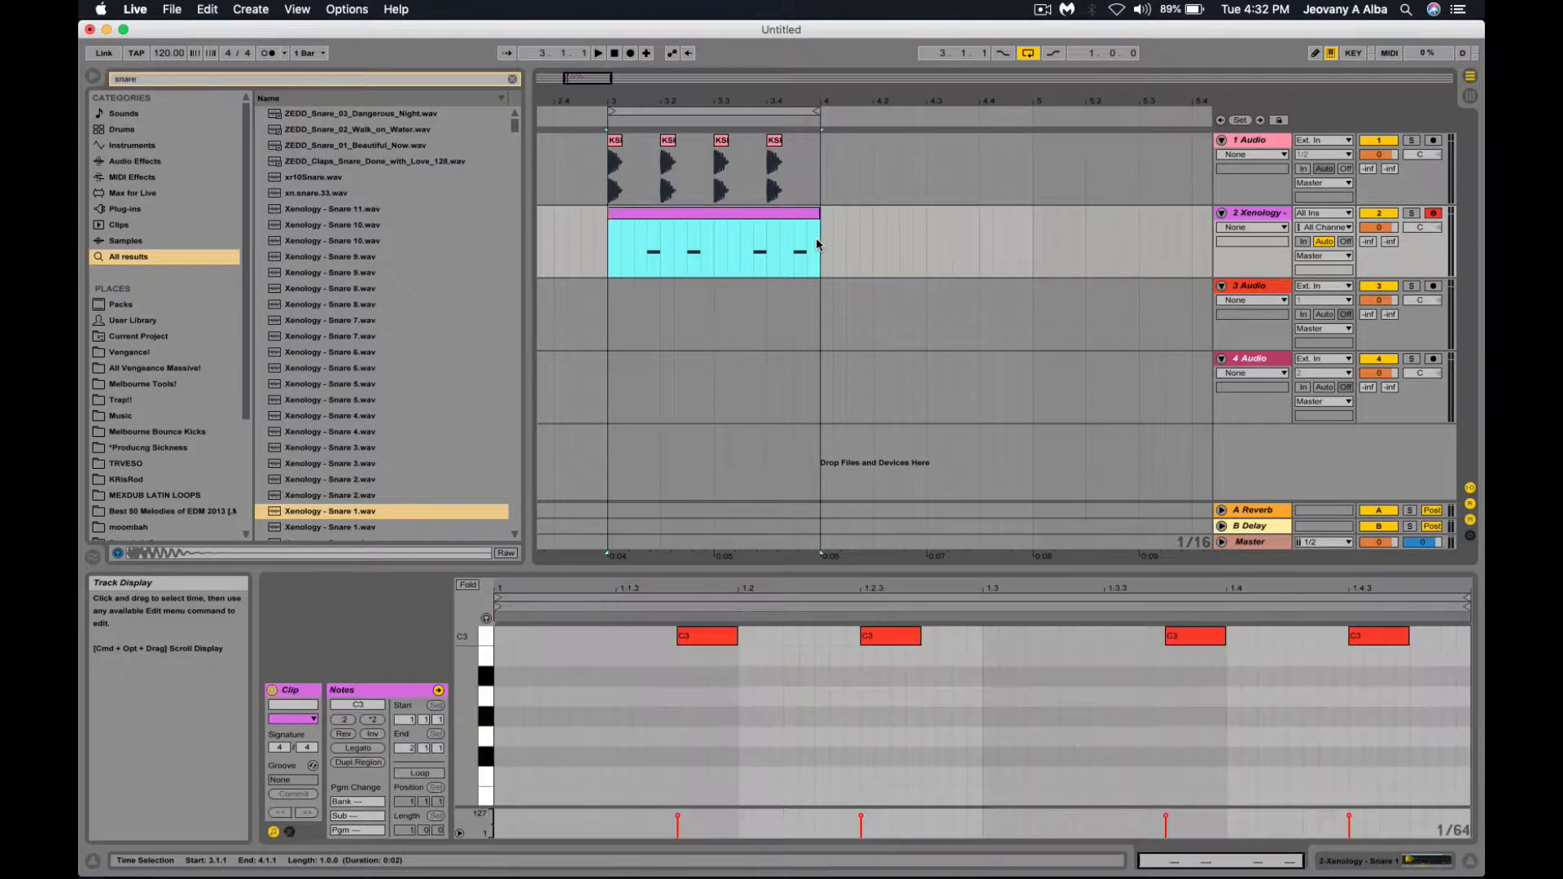
click(630, 265)
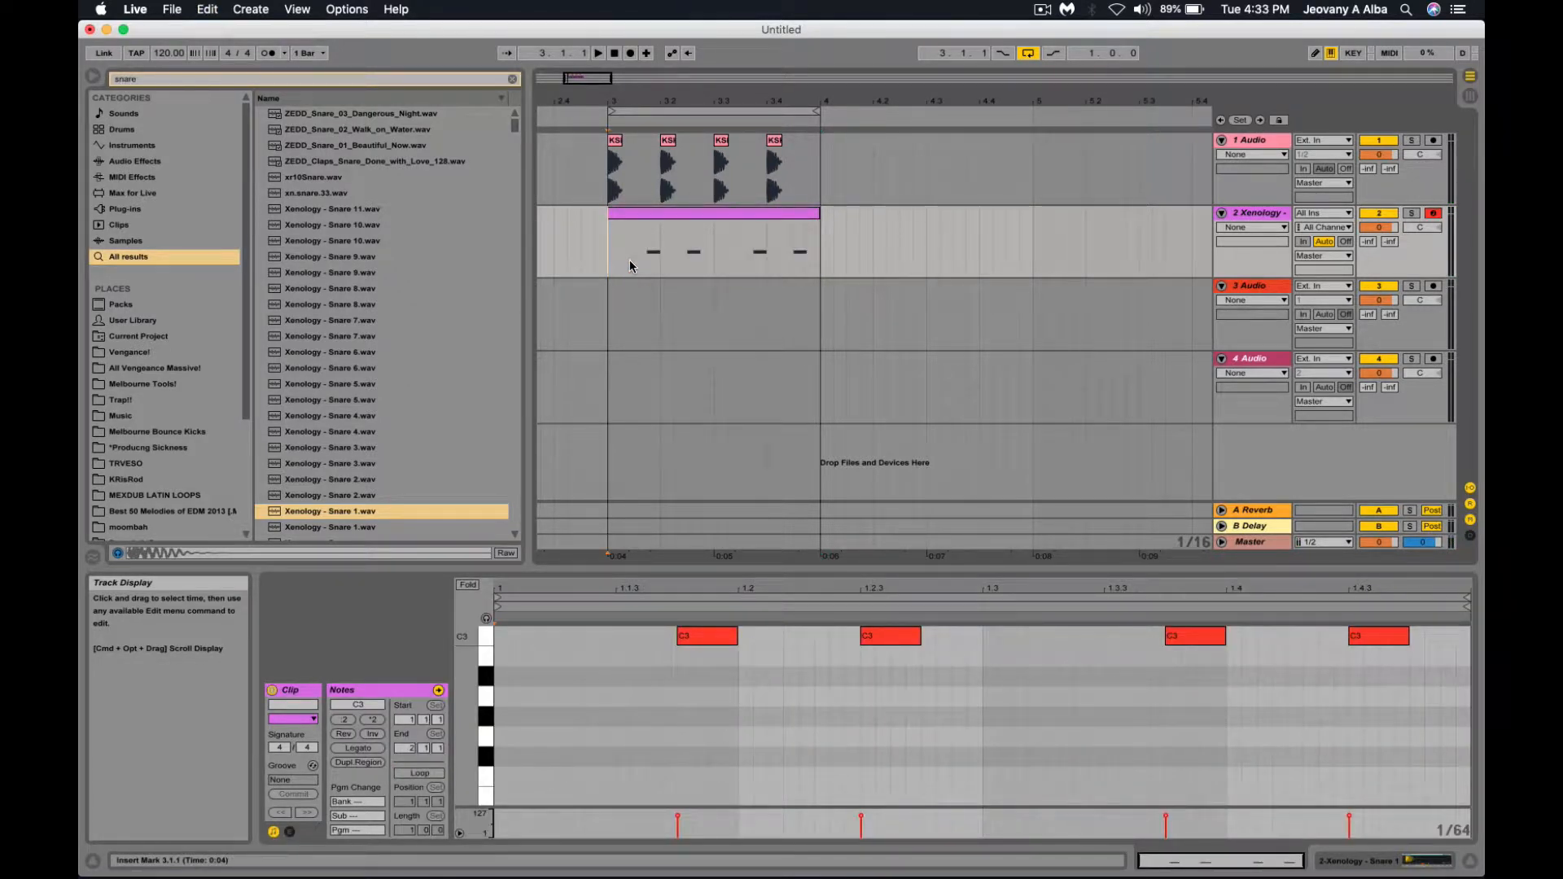
mouse_move(603, 260)
mouse_down()
mouse_move(817, 247)
mouse_move(609, 244)
mouse_up()
click(741, 736)
scroll(741, 736, up, 3)
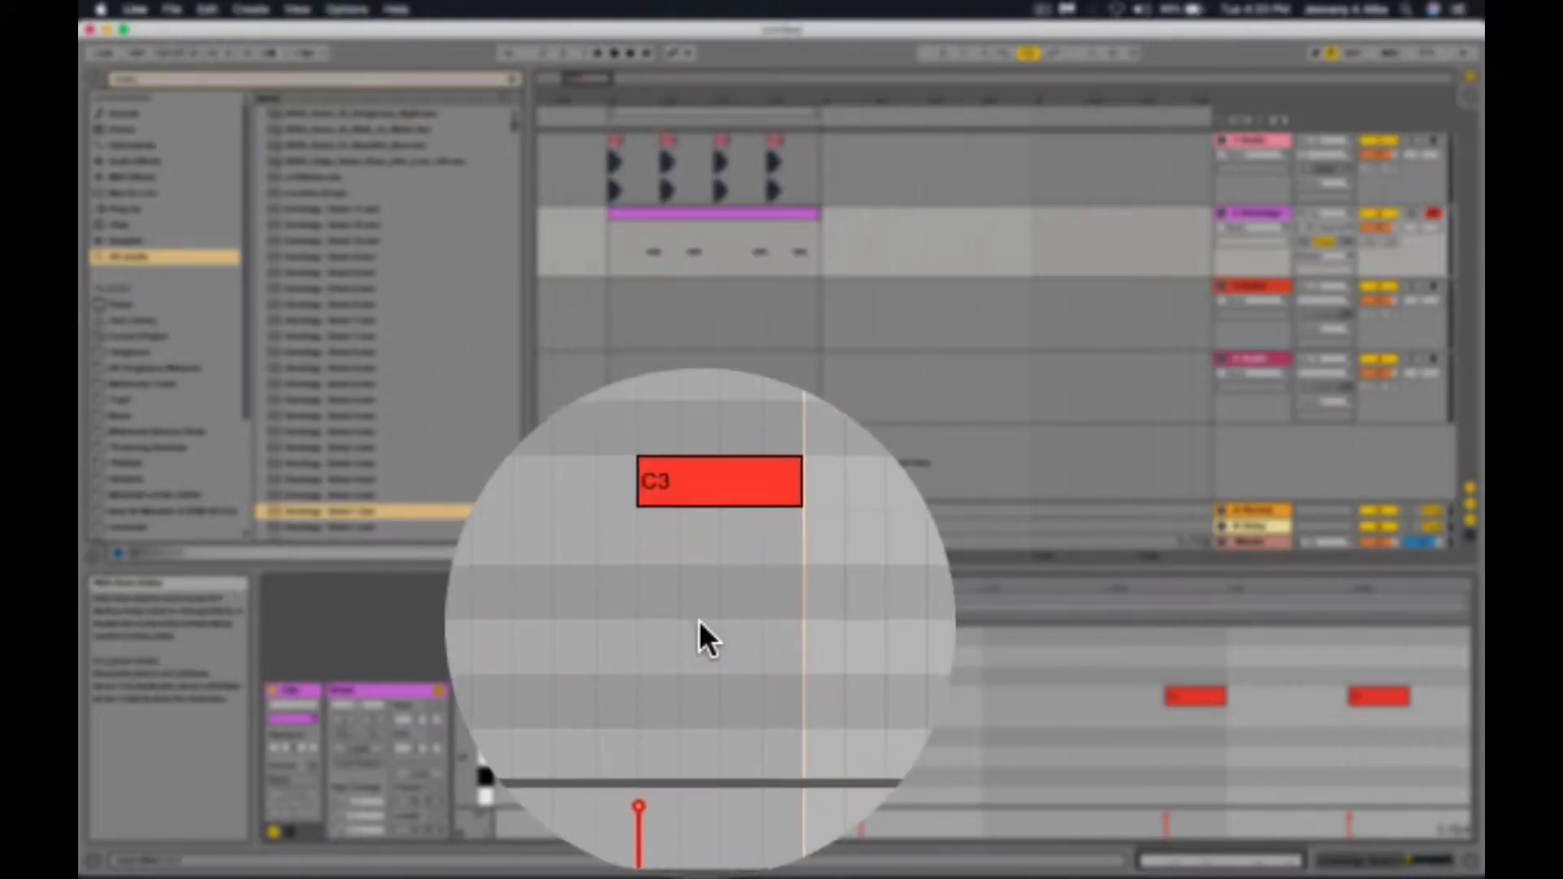
Raise the first and third C3 snare notes to D#3 and play the loop from 3.1.1.
click(709, 699)
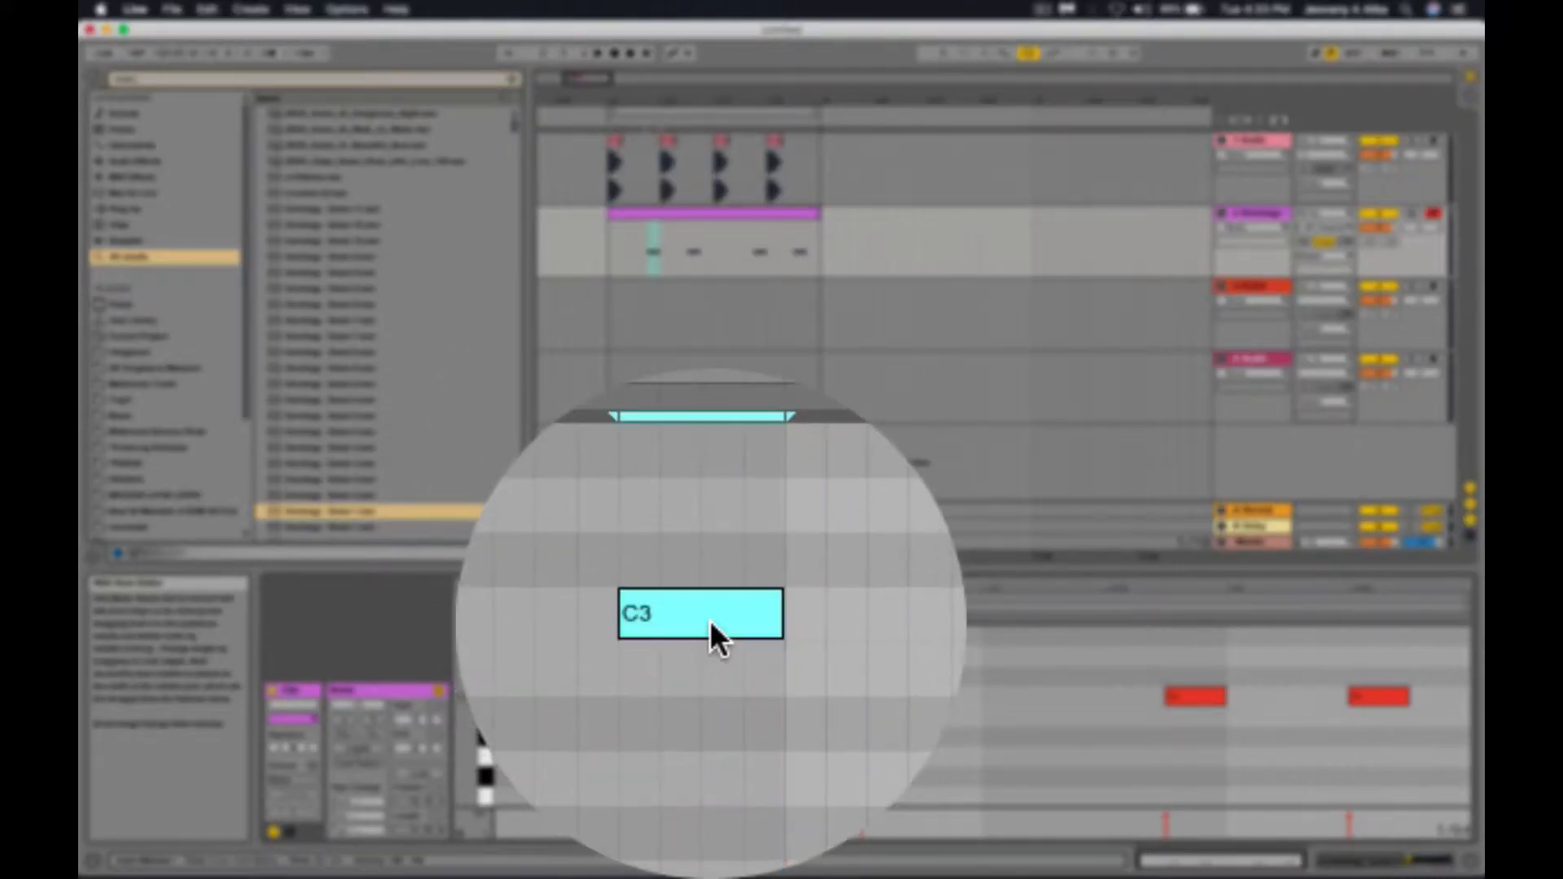
key(Up)
key(Up)
key(Up)
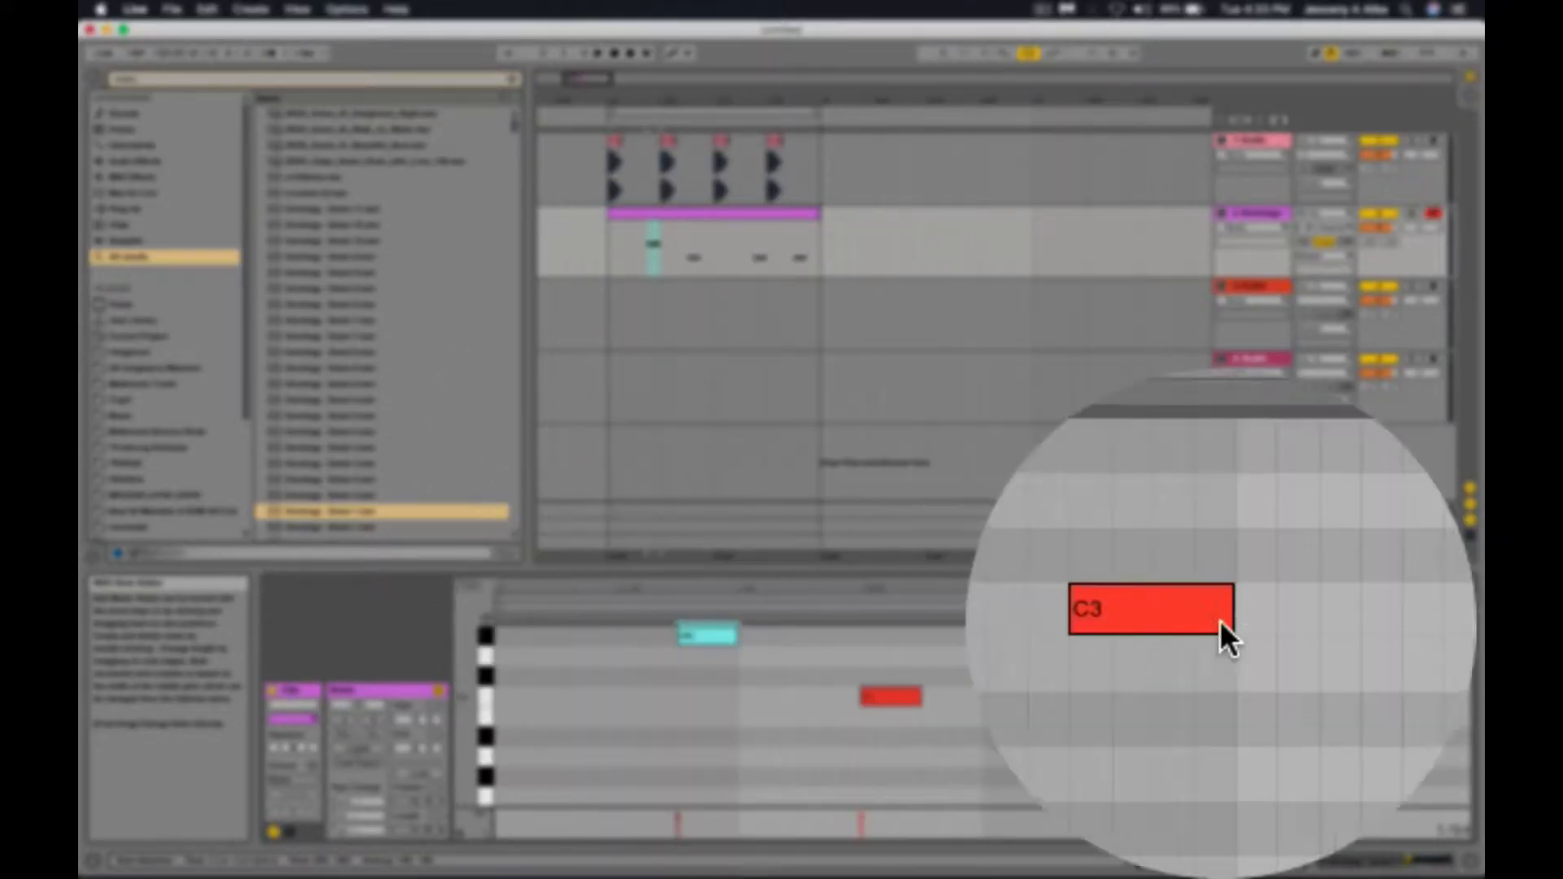
click(1221, 701)
key(Up)
key(Up)
key(Up)
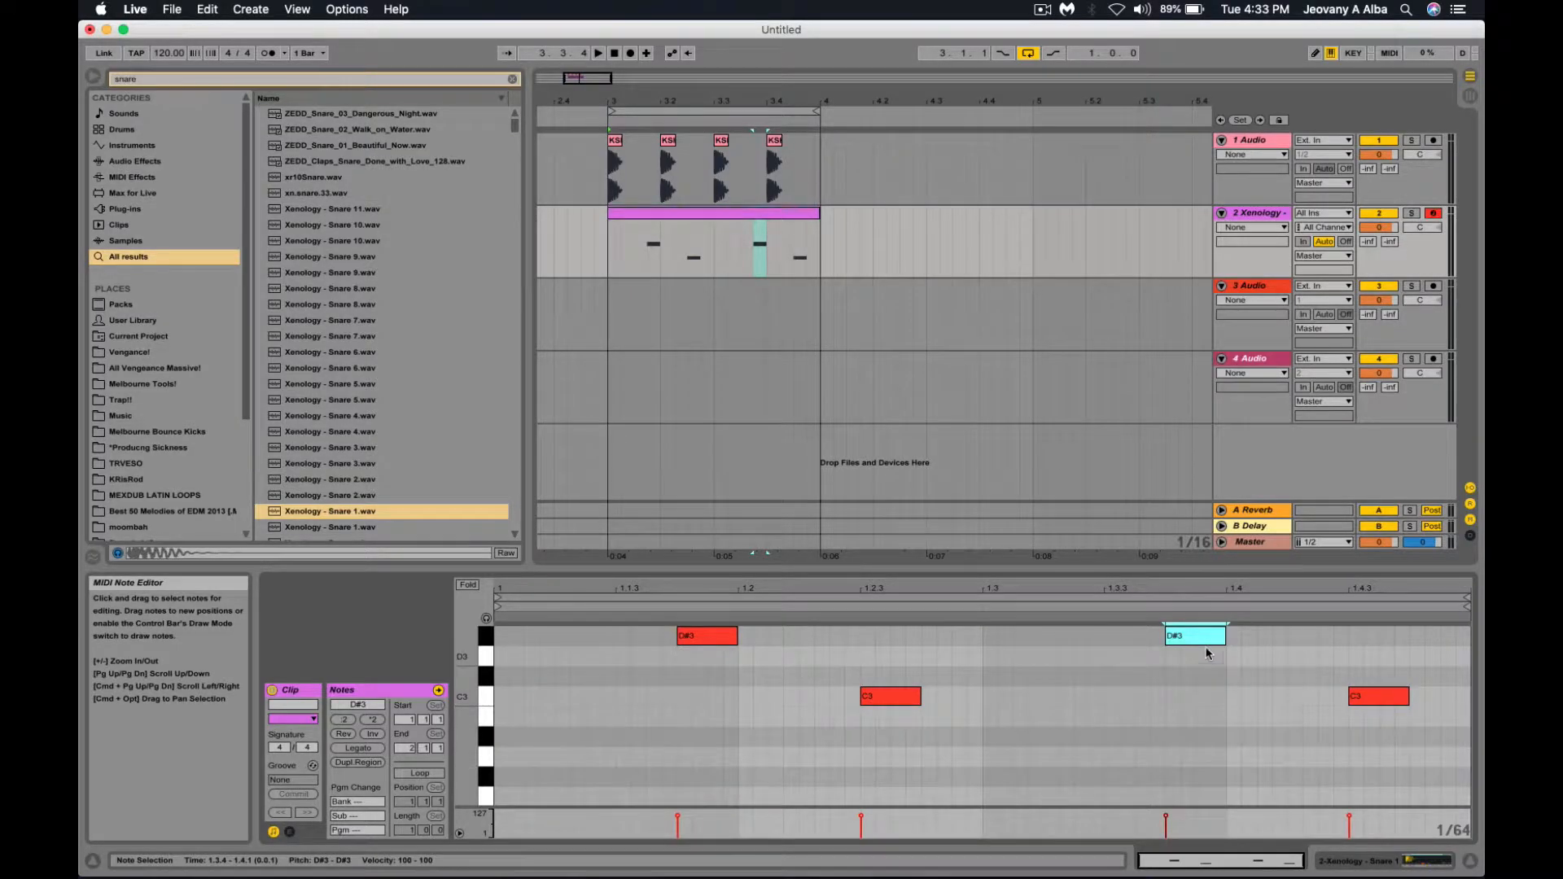
click(609, 263)
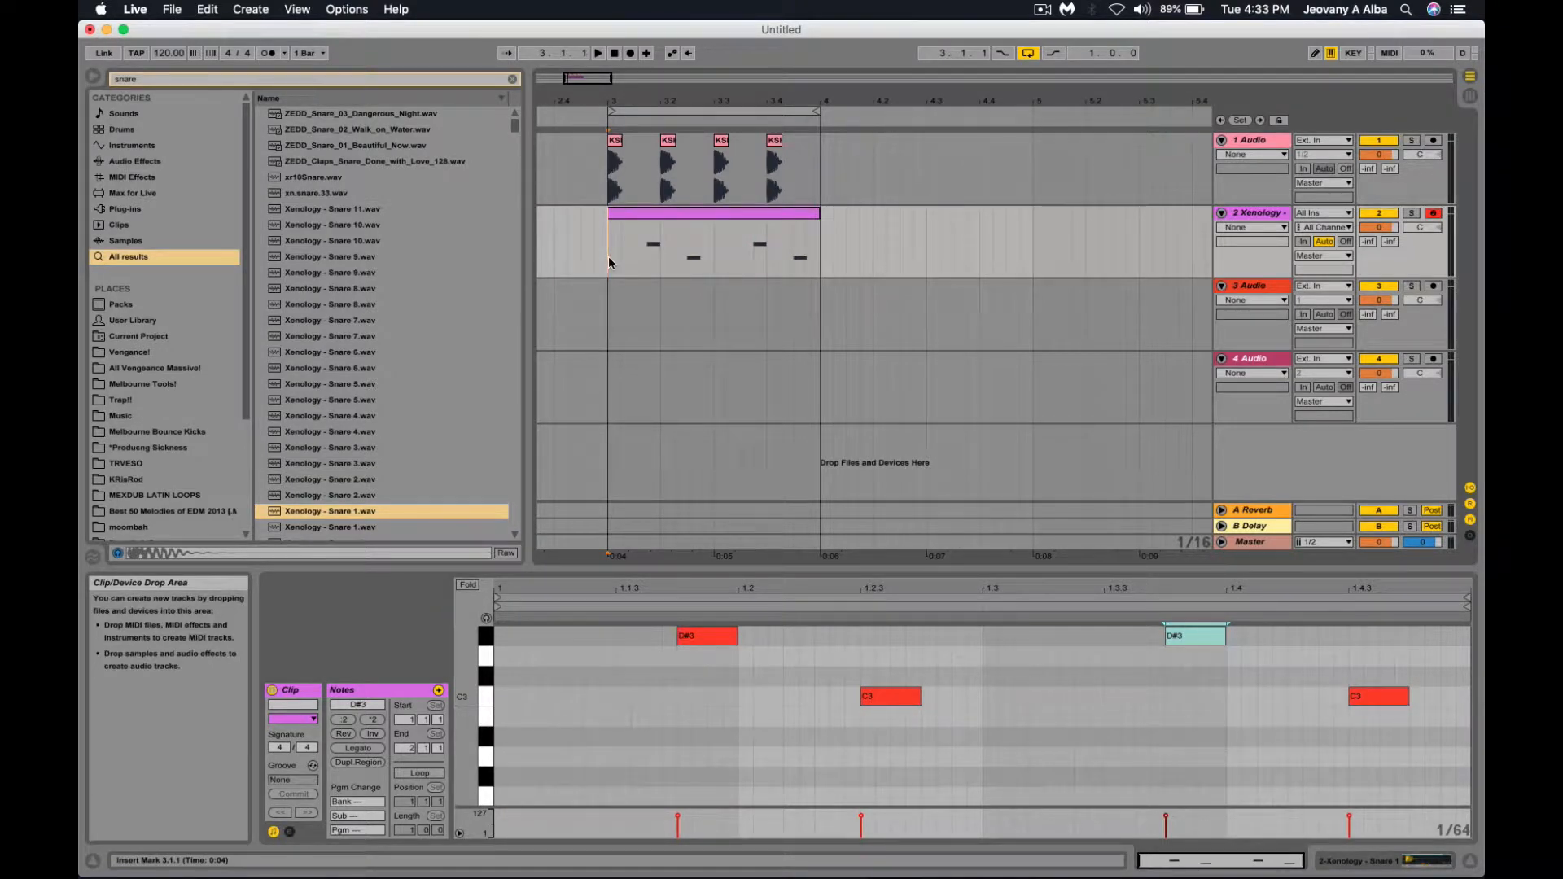
key(space)
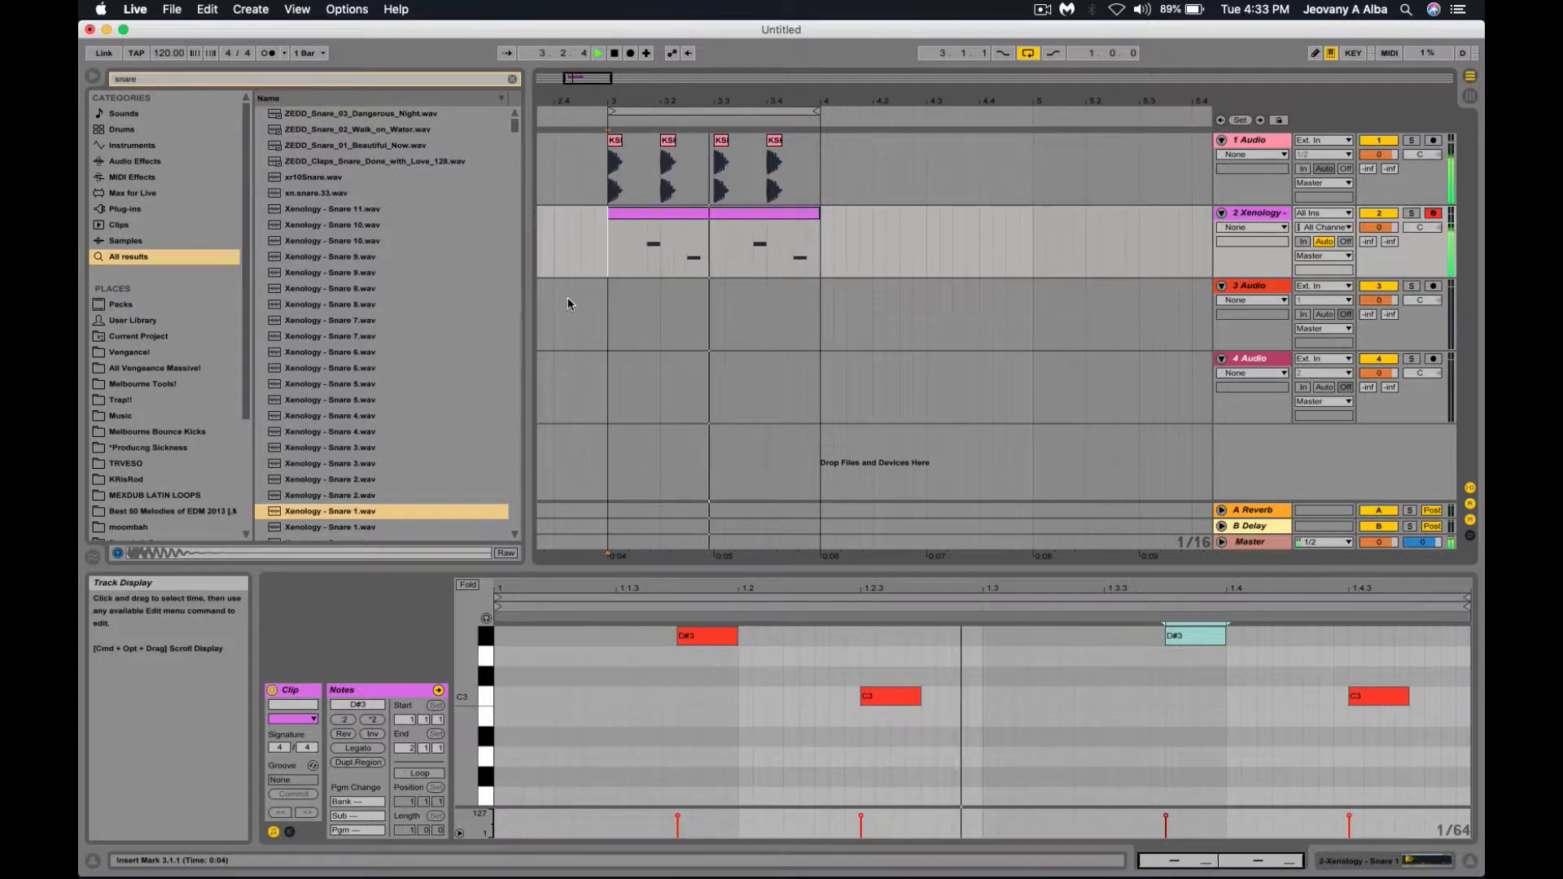
Show the Xenology track's Simpler with Snare 1 and replay the loop from 3.1.1.
key(space)
click(1275, 222)
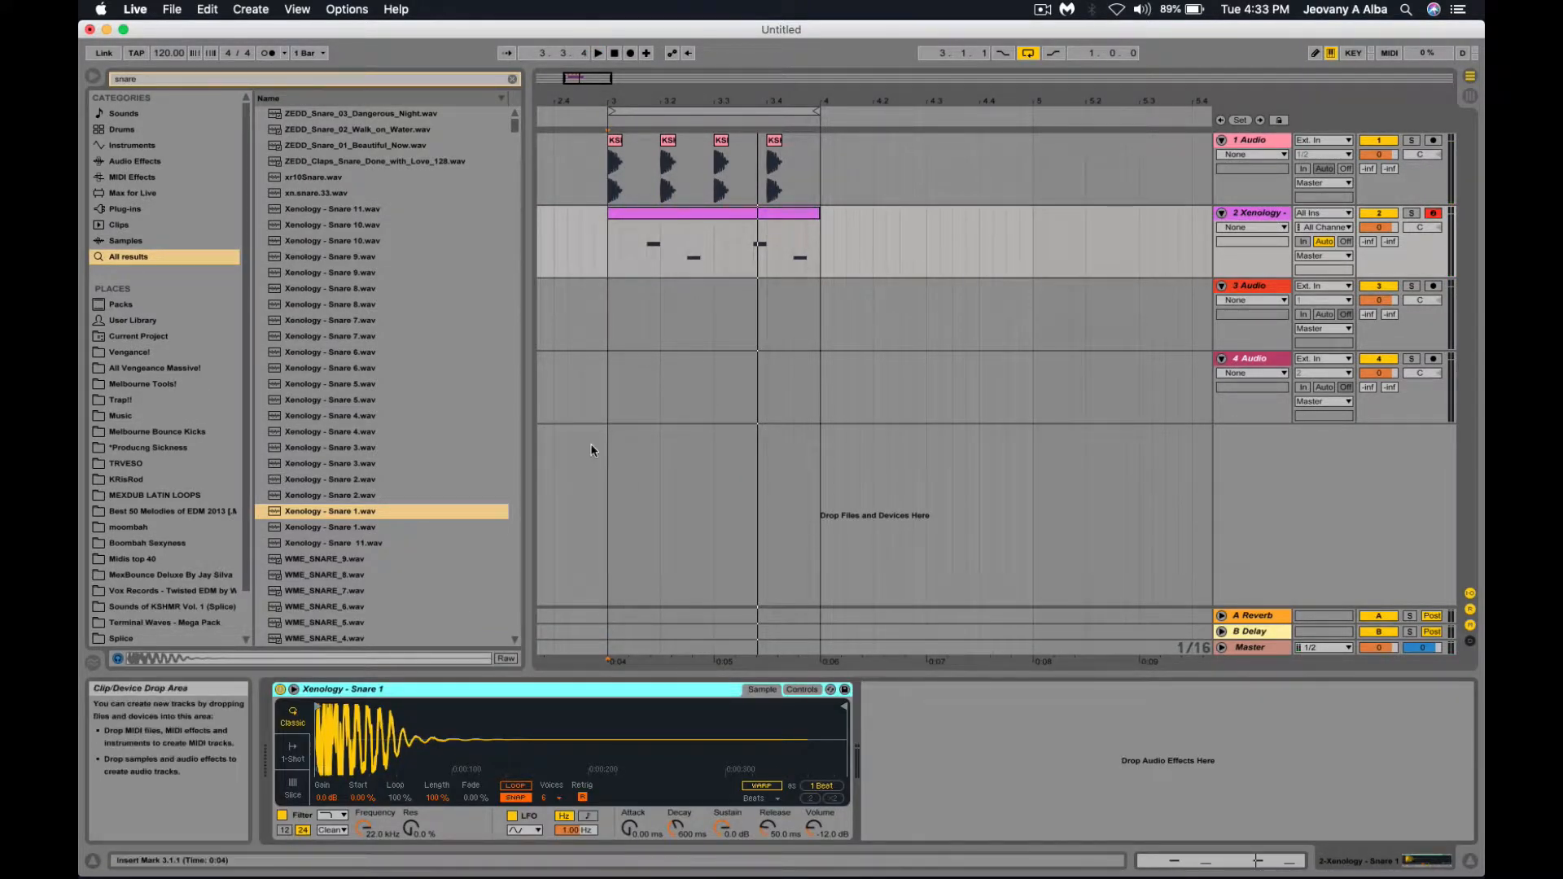
click(610, 251)
key(space)
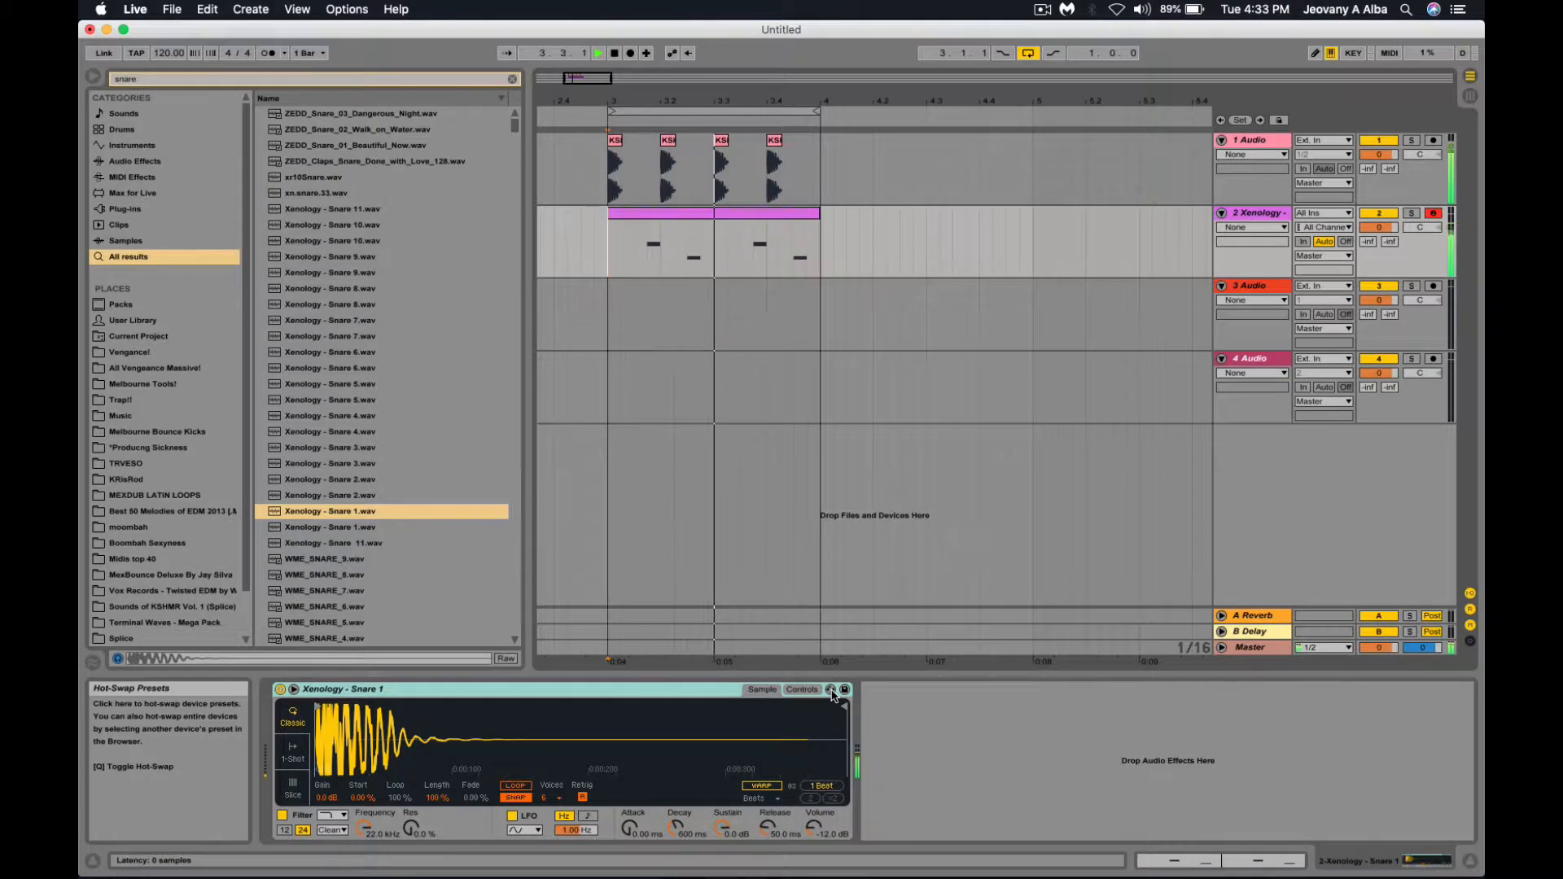
click(831, 689)
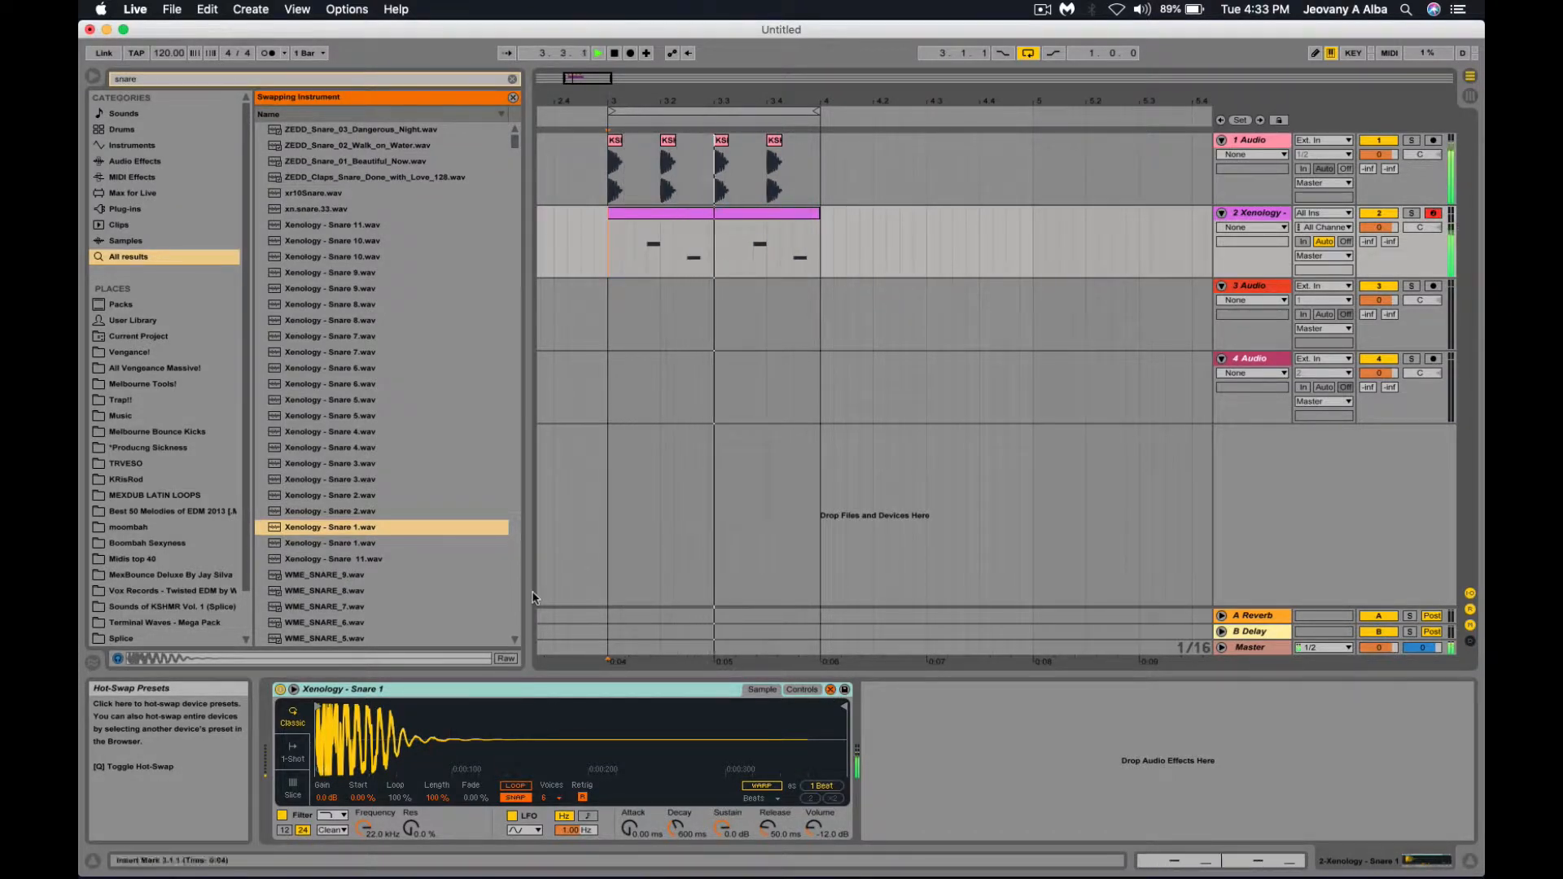
click(347, 320)
scroll(346, 315, down, 3)
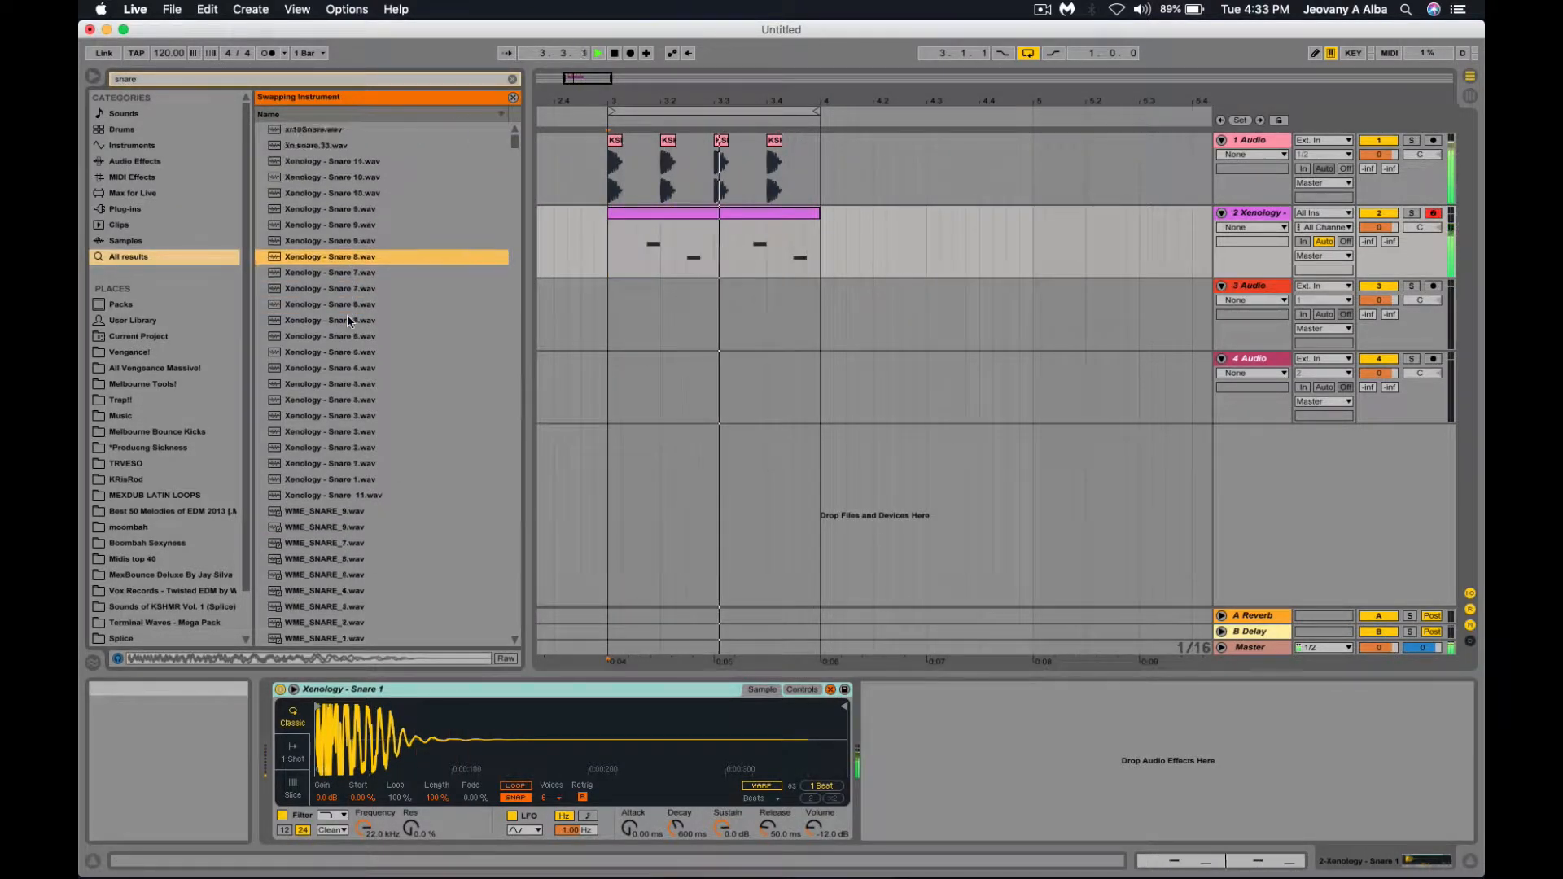
key(space)
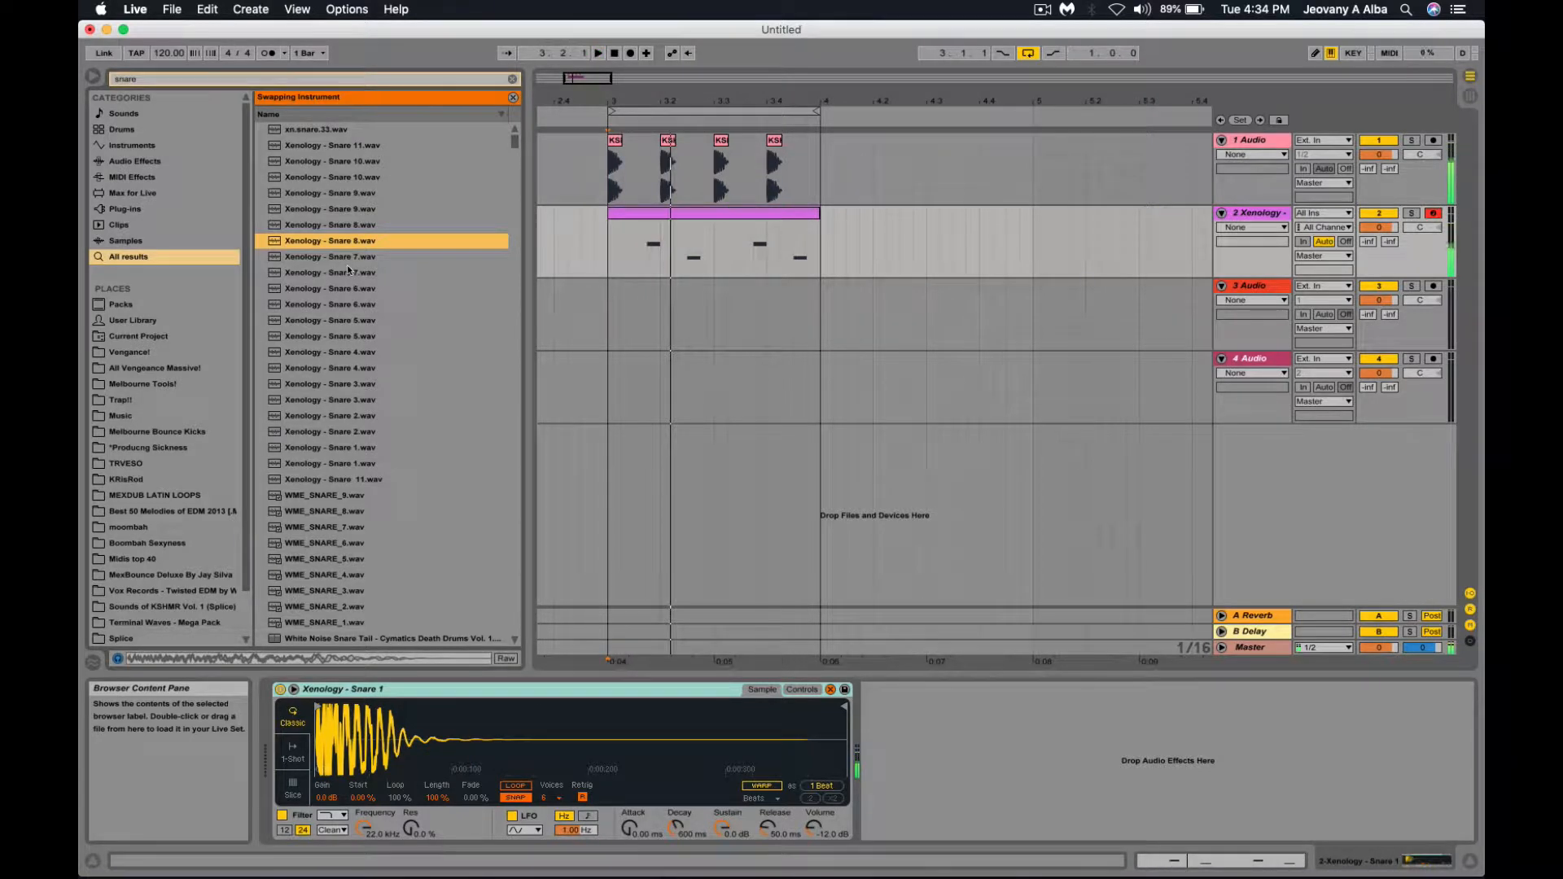
key(Up)
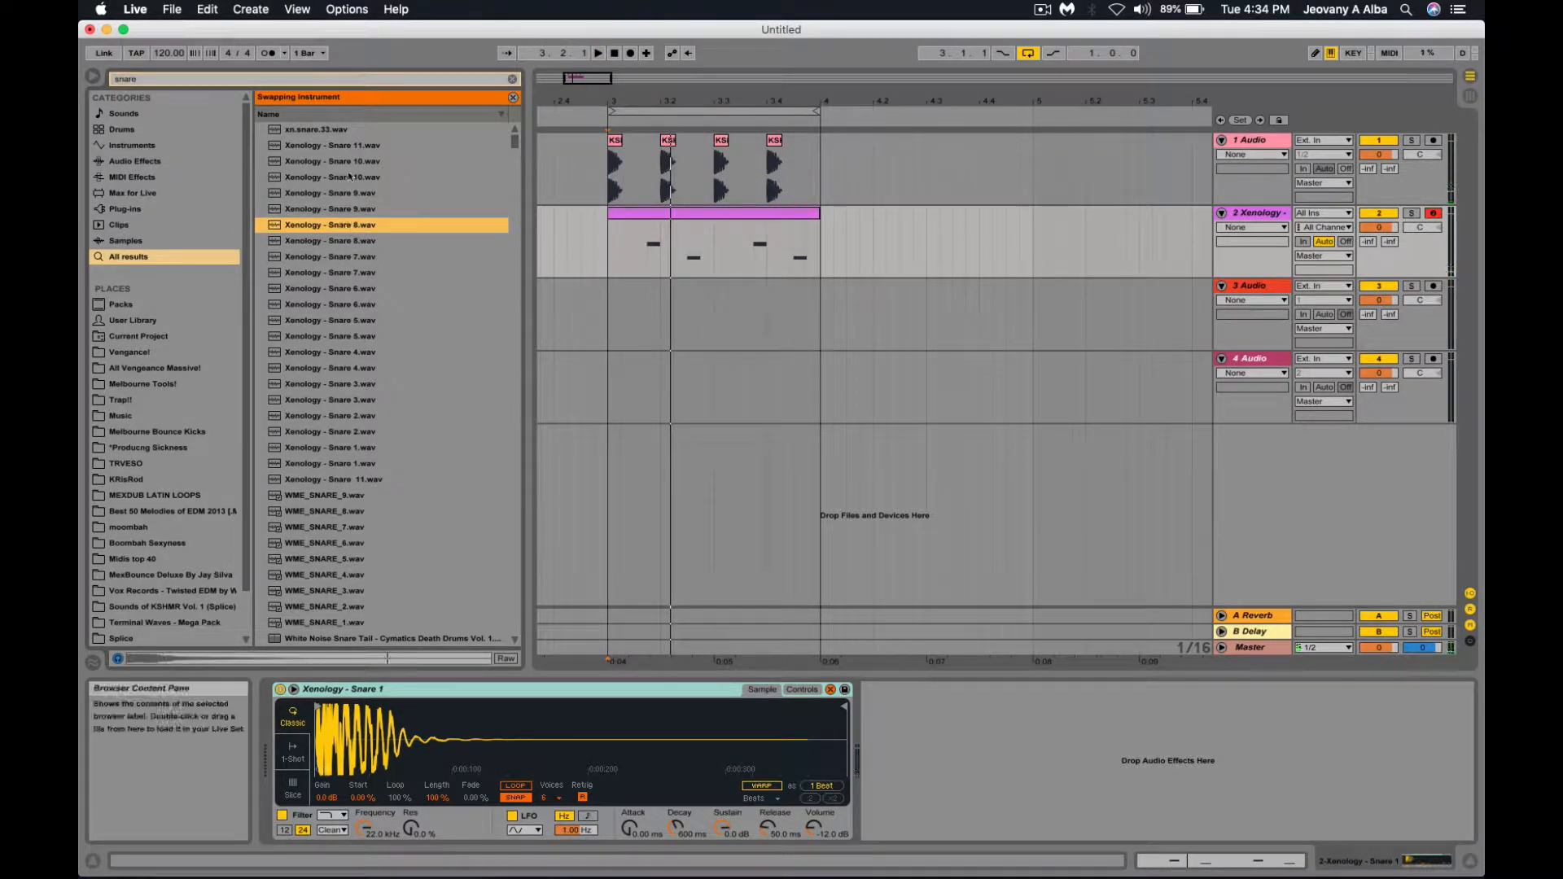
key(Up)
key(Up)
key(Up)
key(Down)
key(Down)
key(Down)
key(Down)
key(Down)
key(Down)
key(Down)
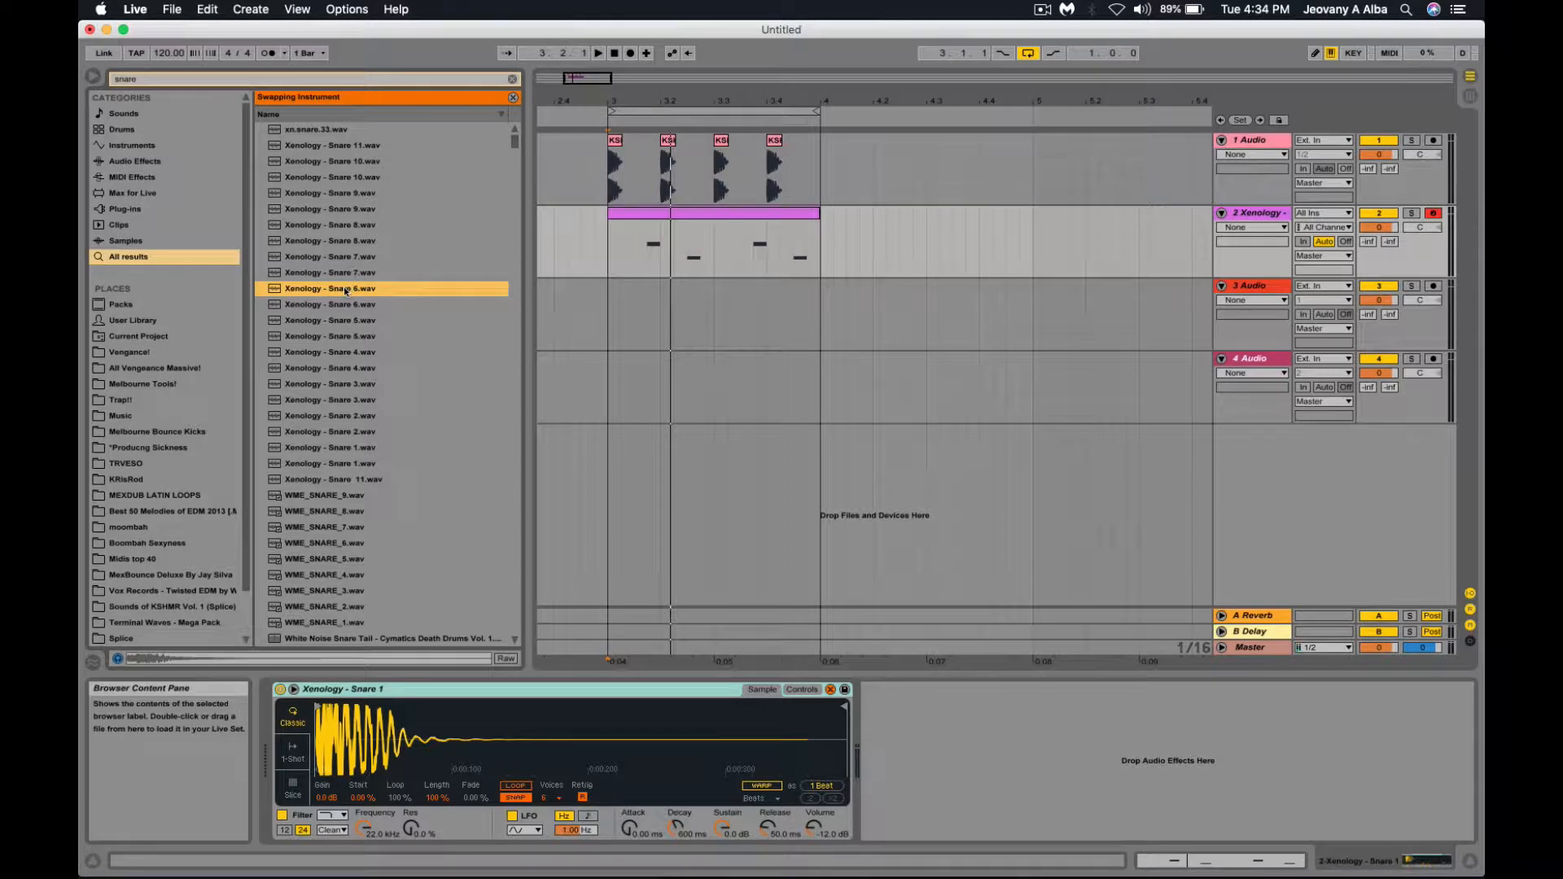
key(Return)
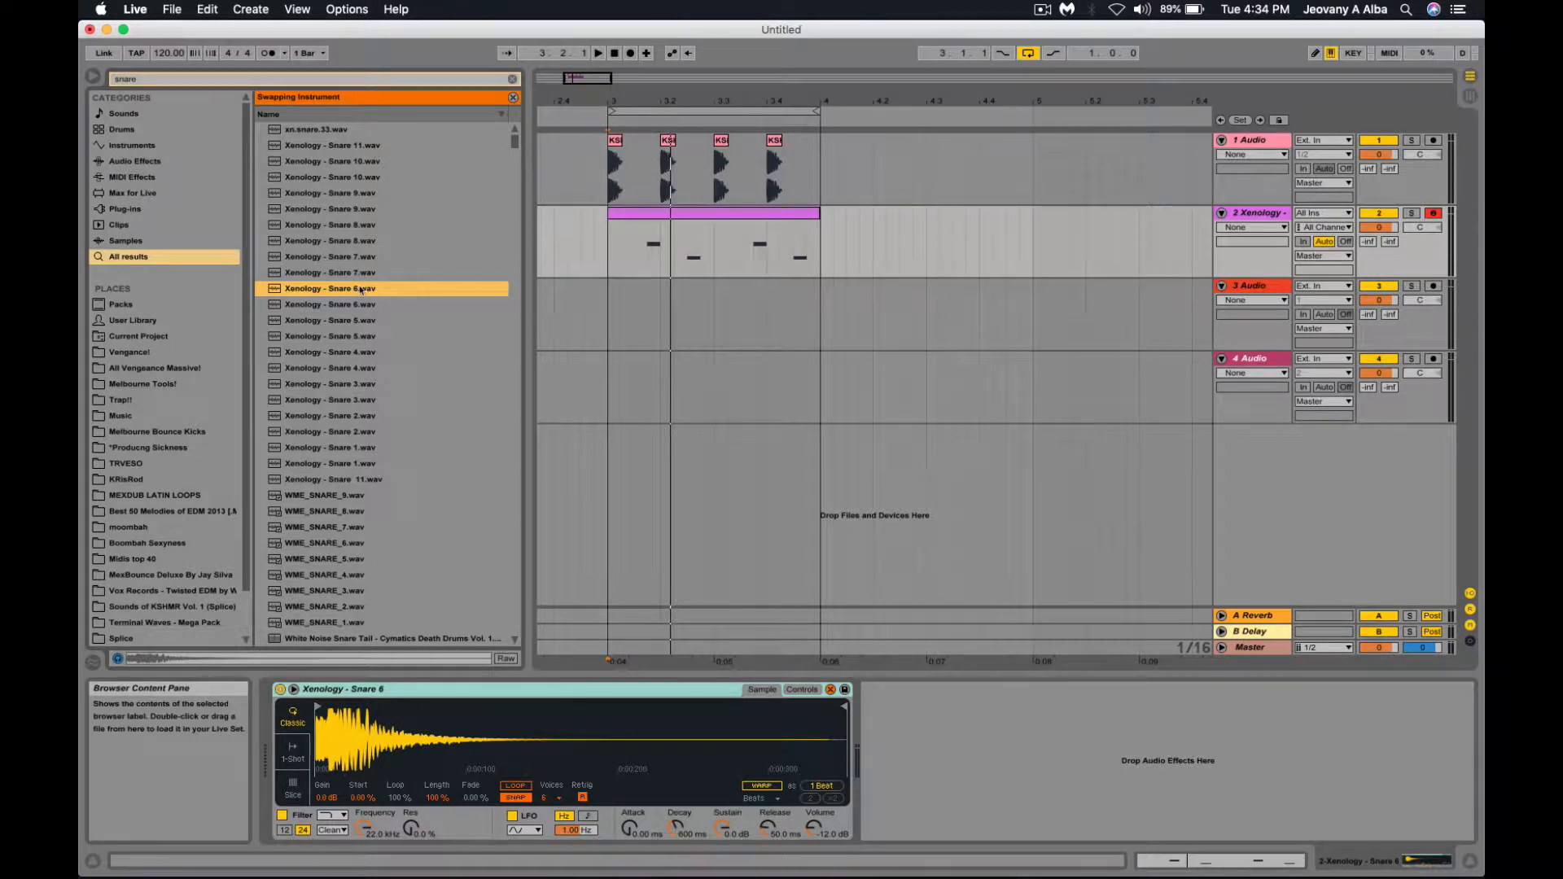
key(space)
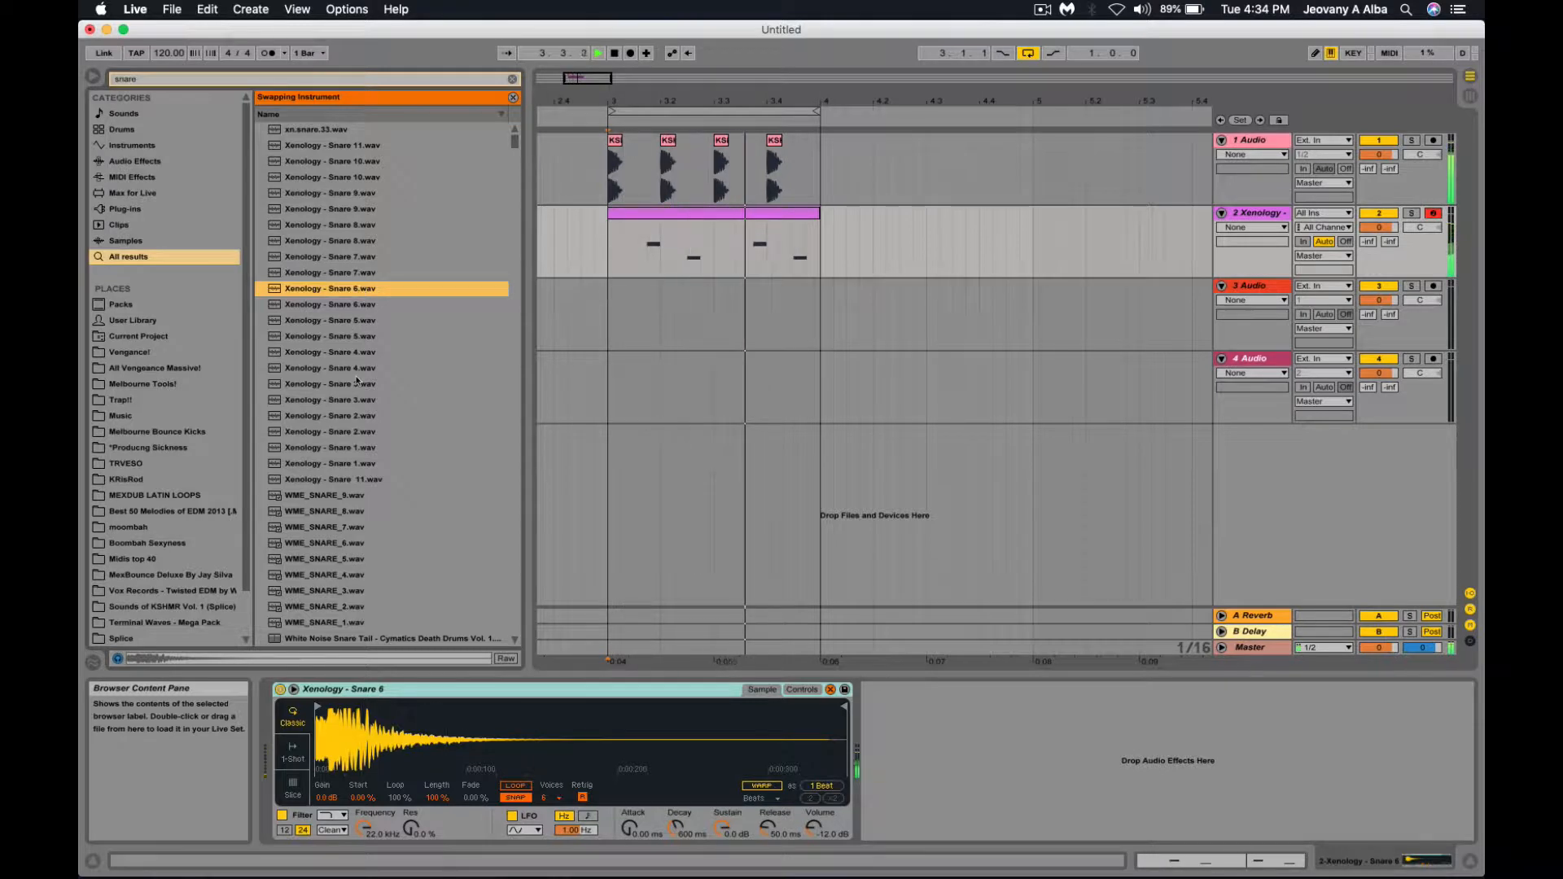
click(352, 400)
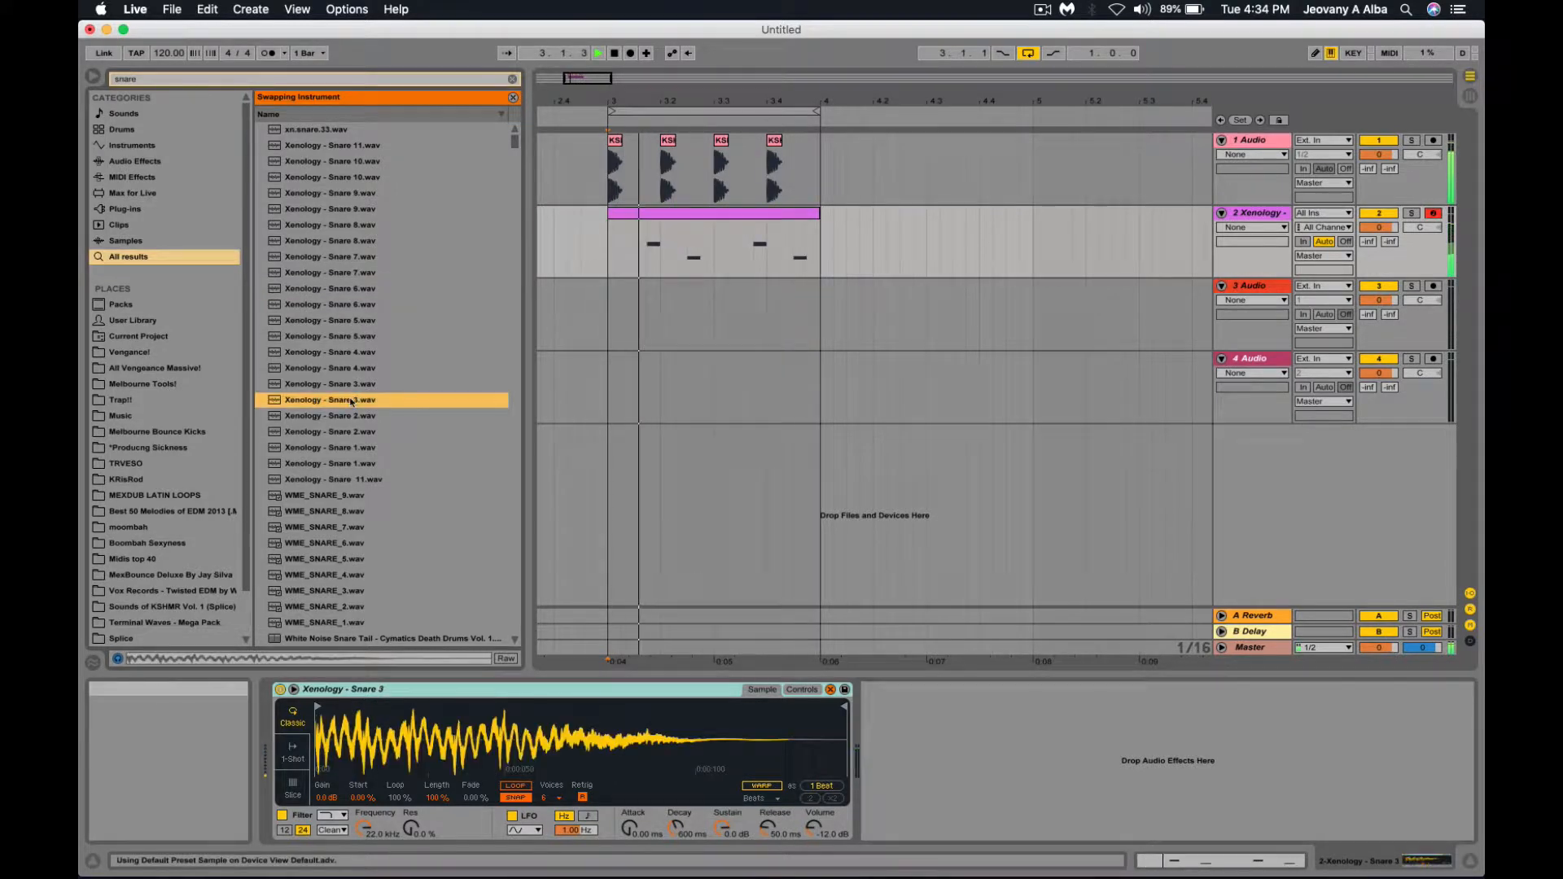
click(358, 160)
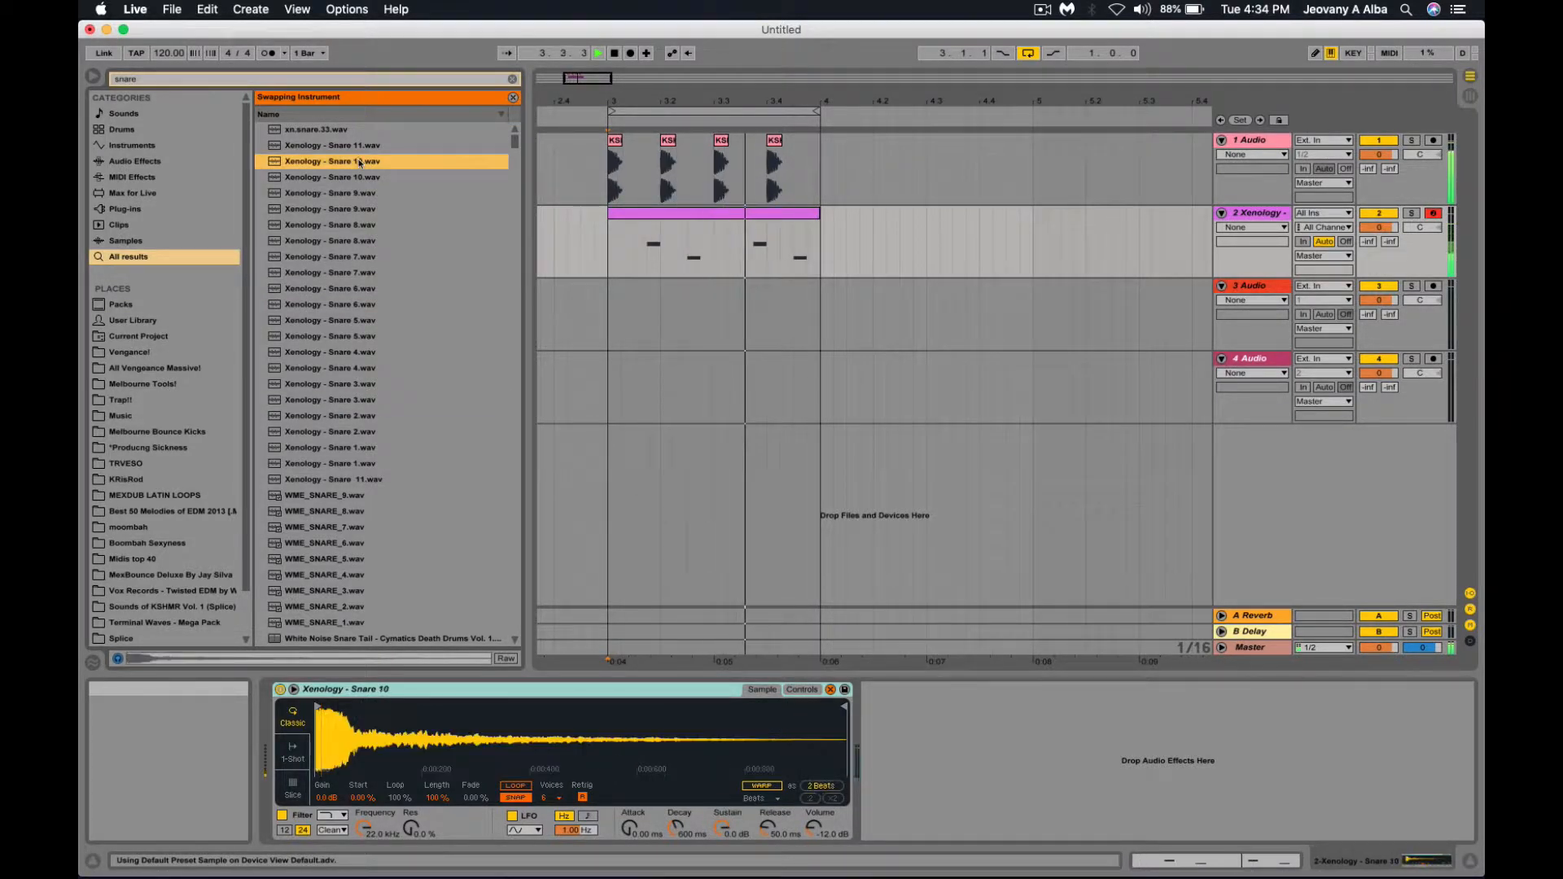
click(356, 147)
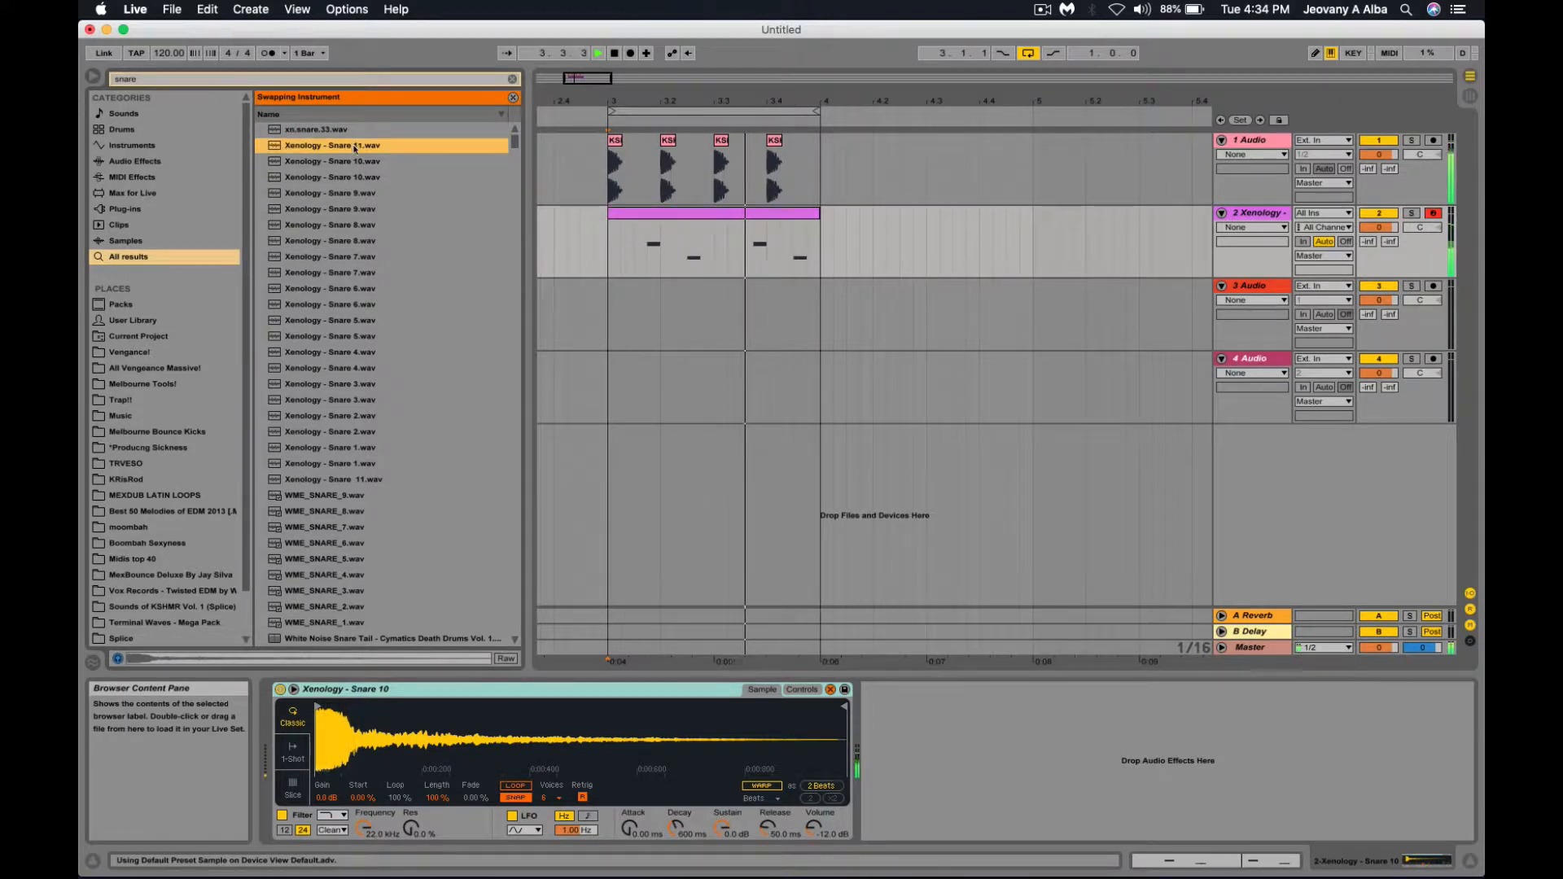
click(352, 466)
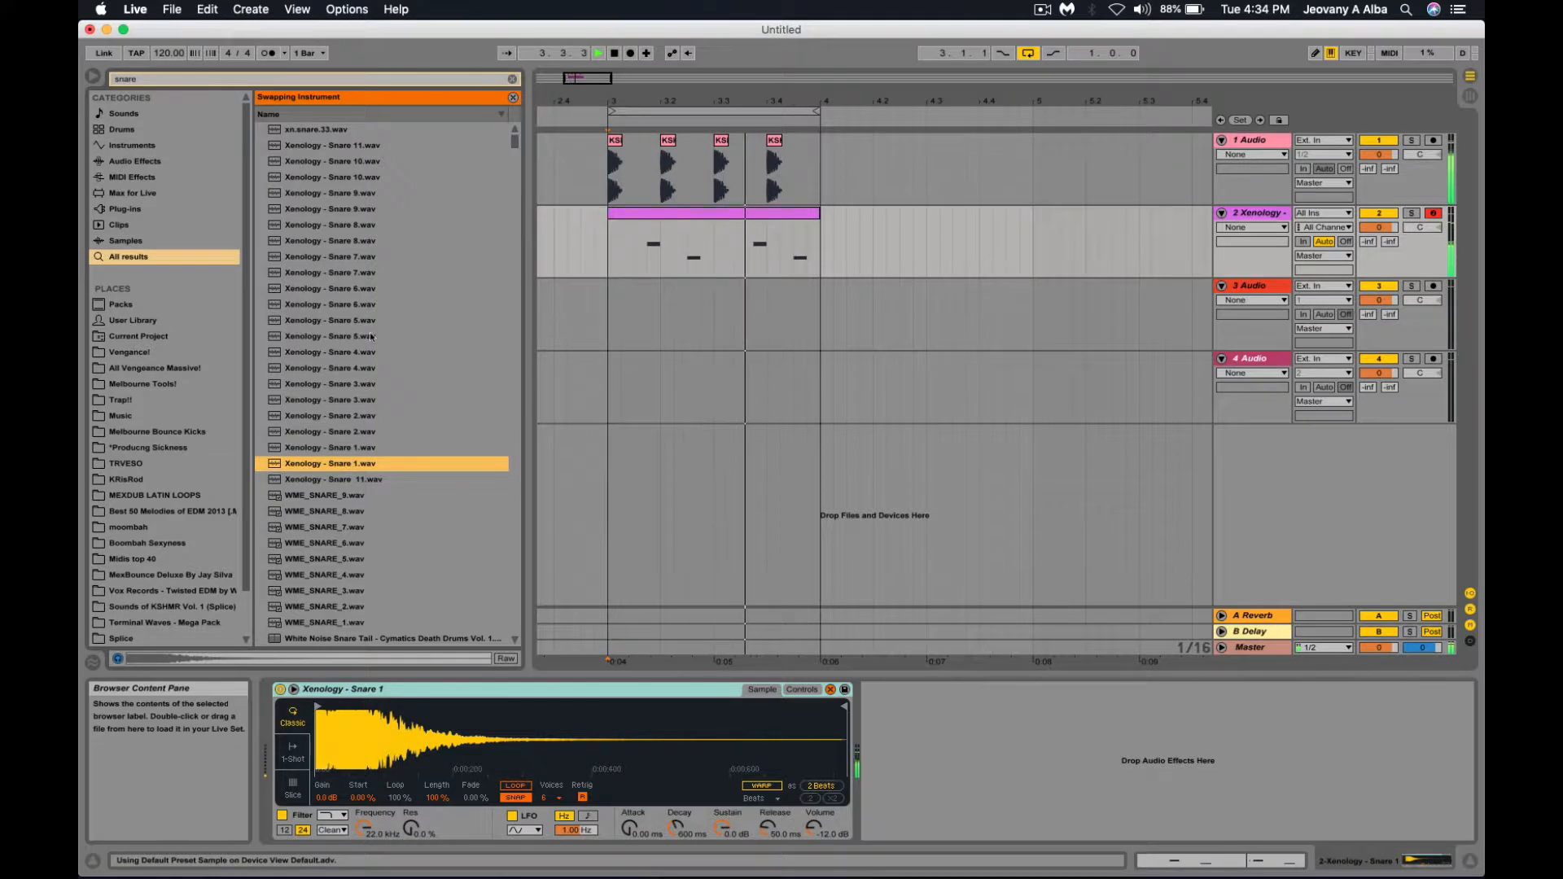
click(362, 272)
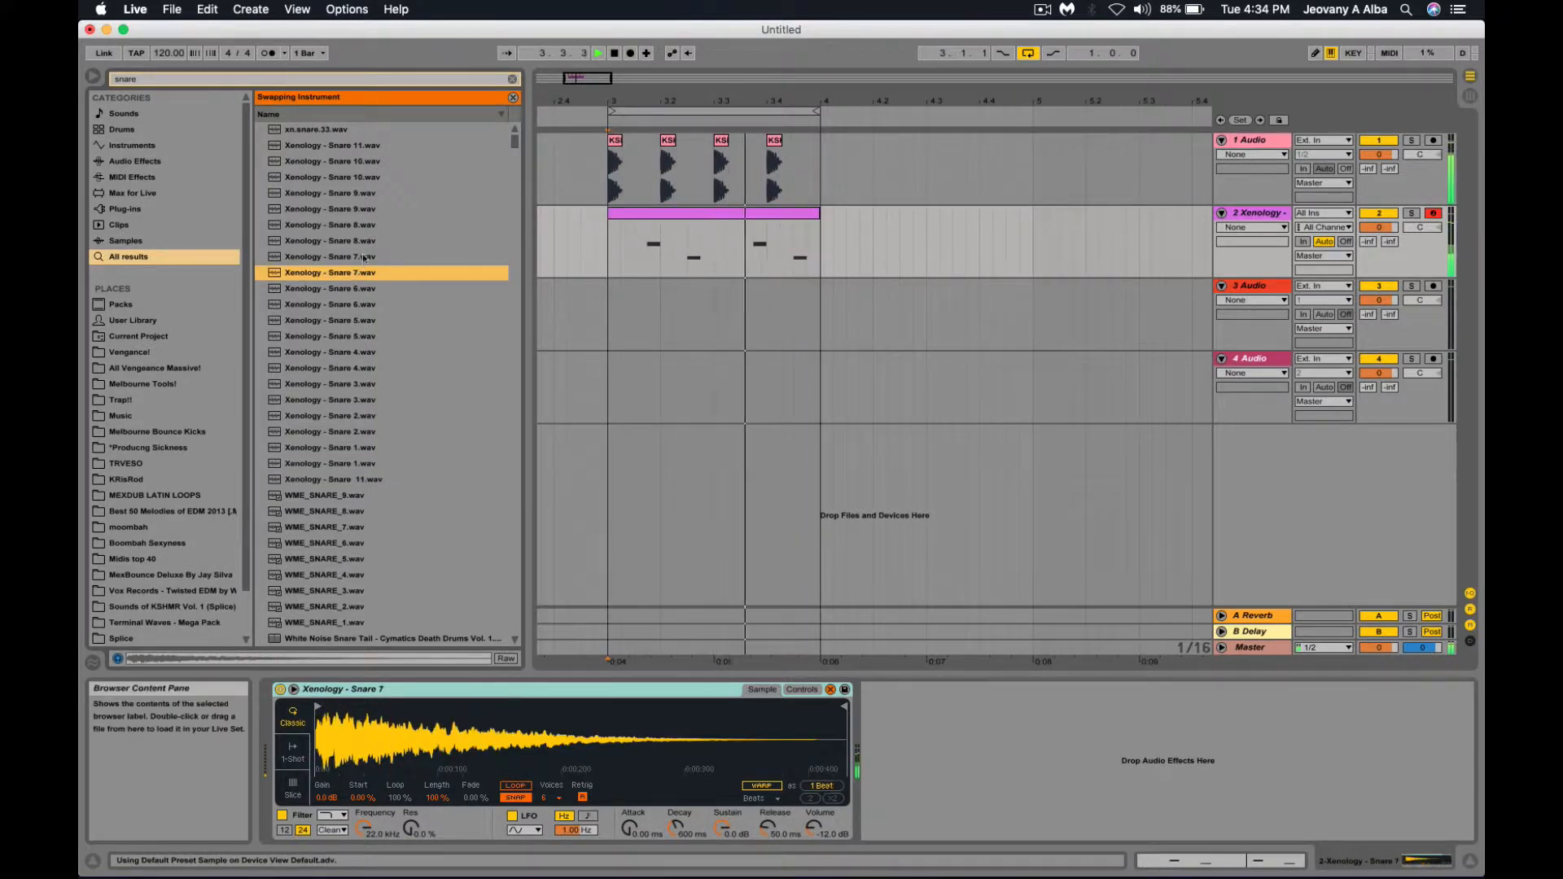
click(357, 448)
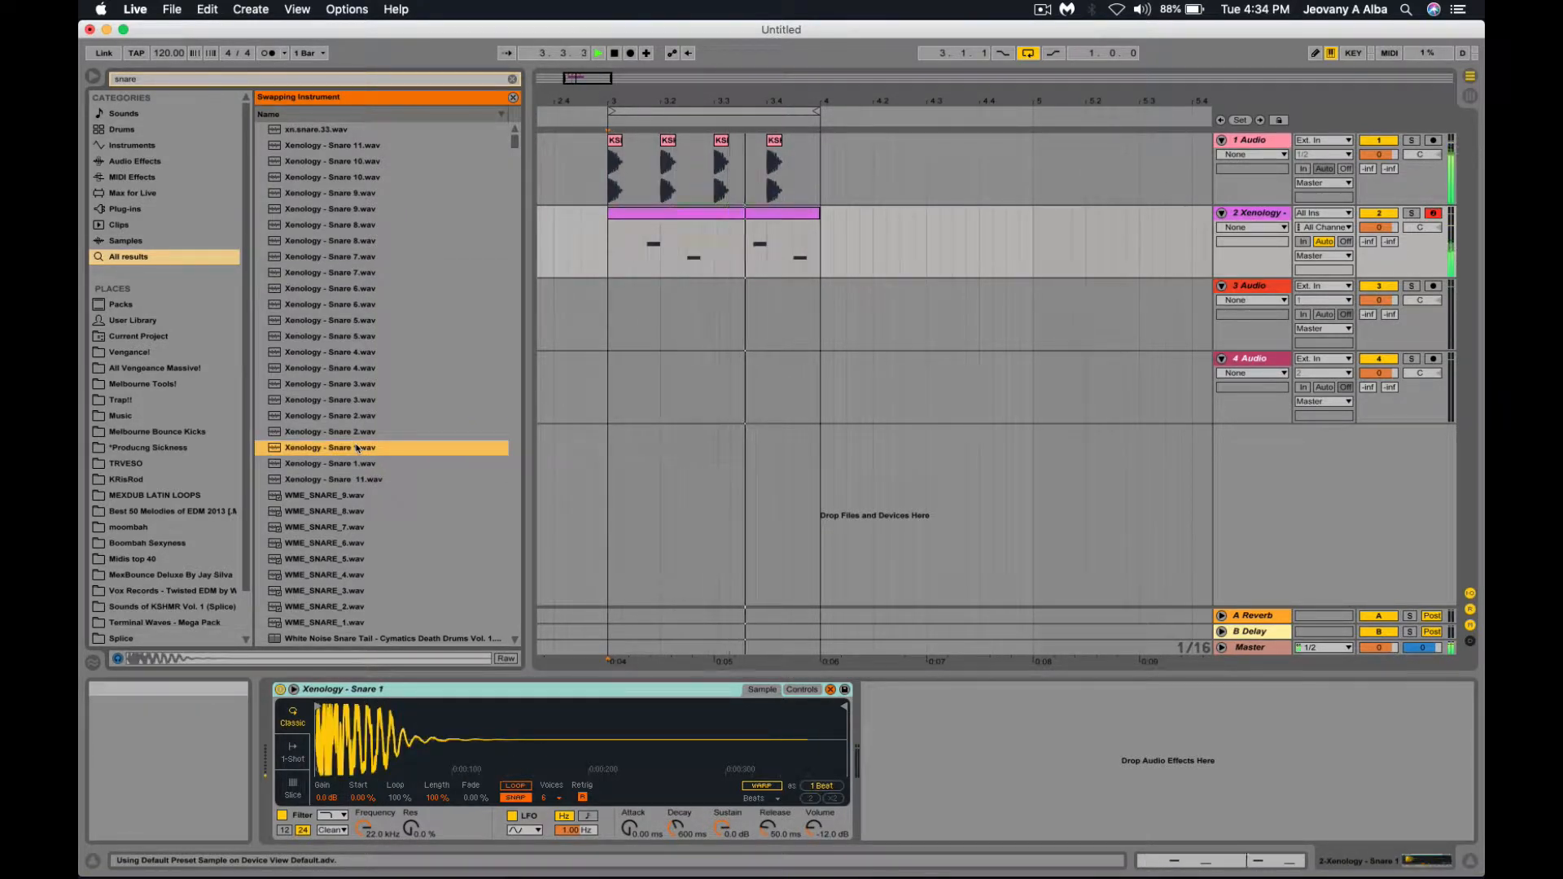
key(space)
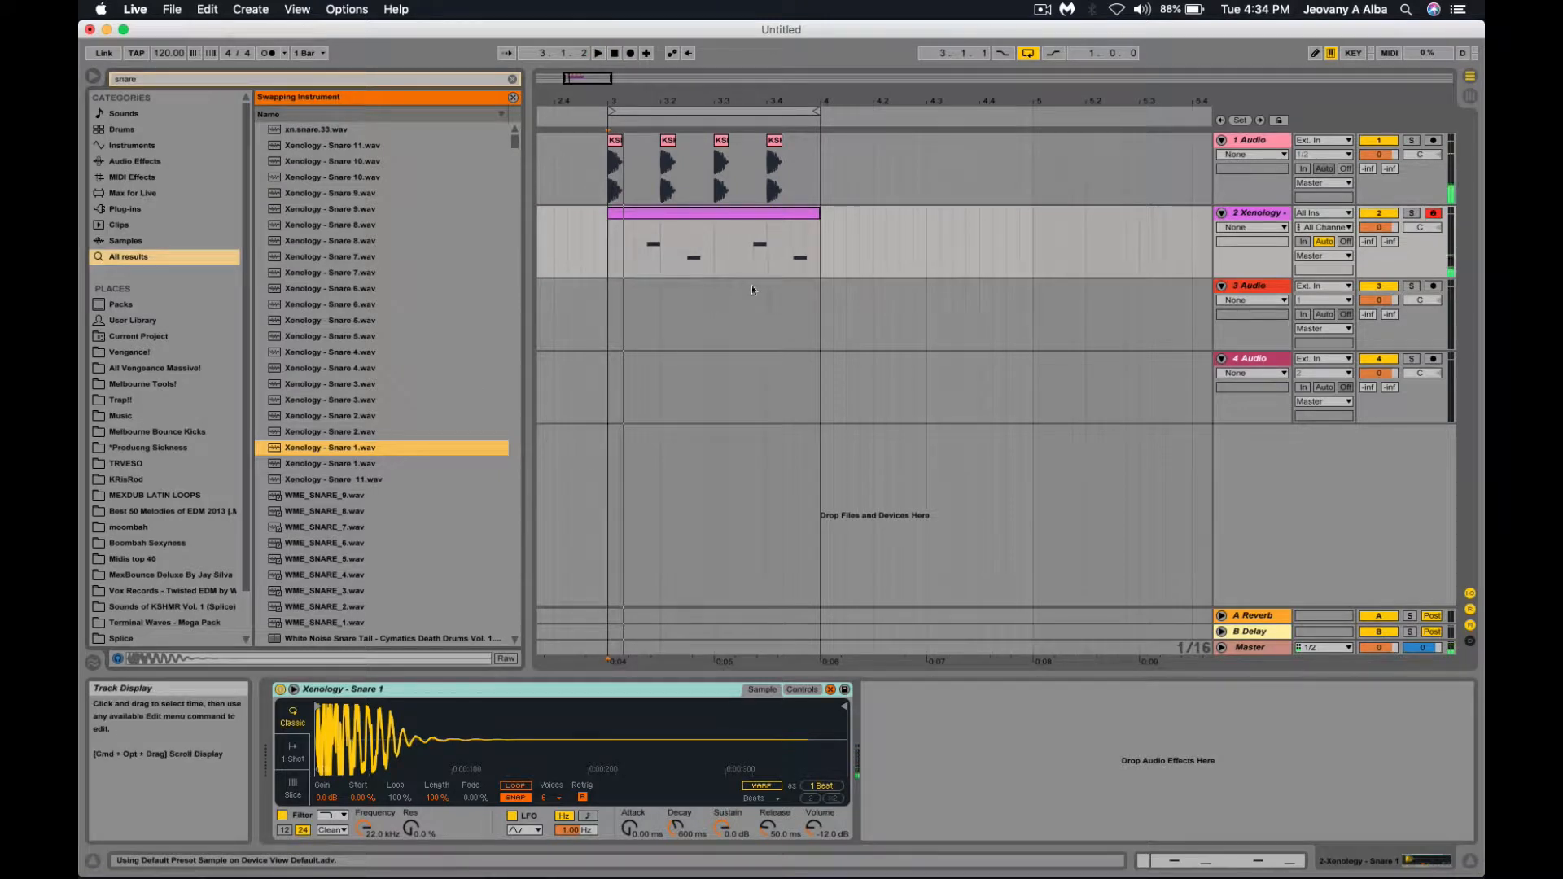
click(606, 257)
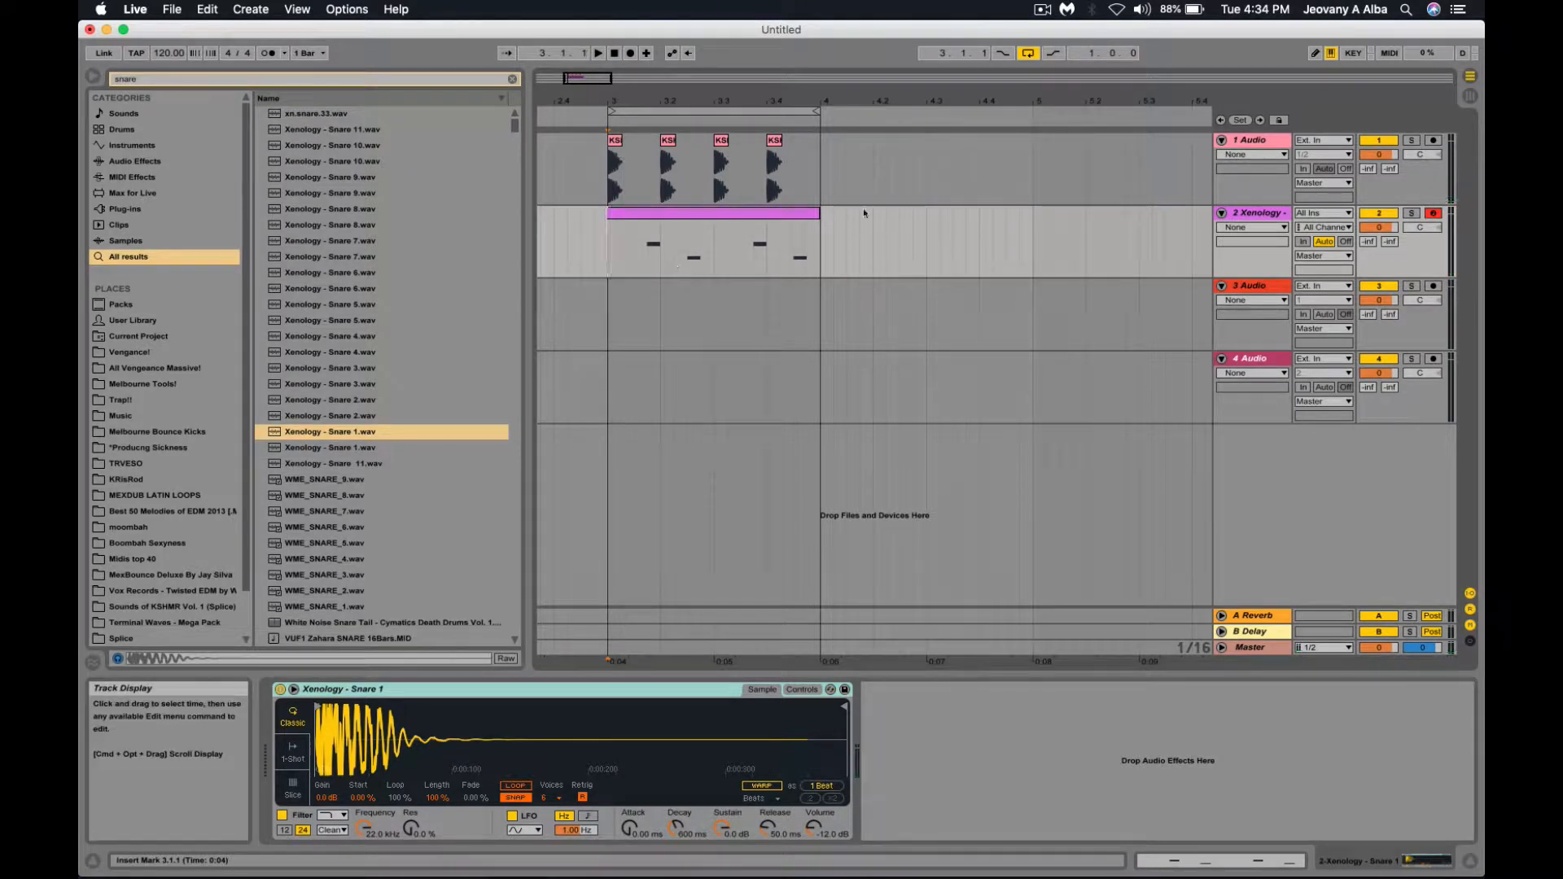
Copy the snare track into track 3 and place snare notes at 3.2.1 and 3.4.1 on track 4.
click(1257, 215)
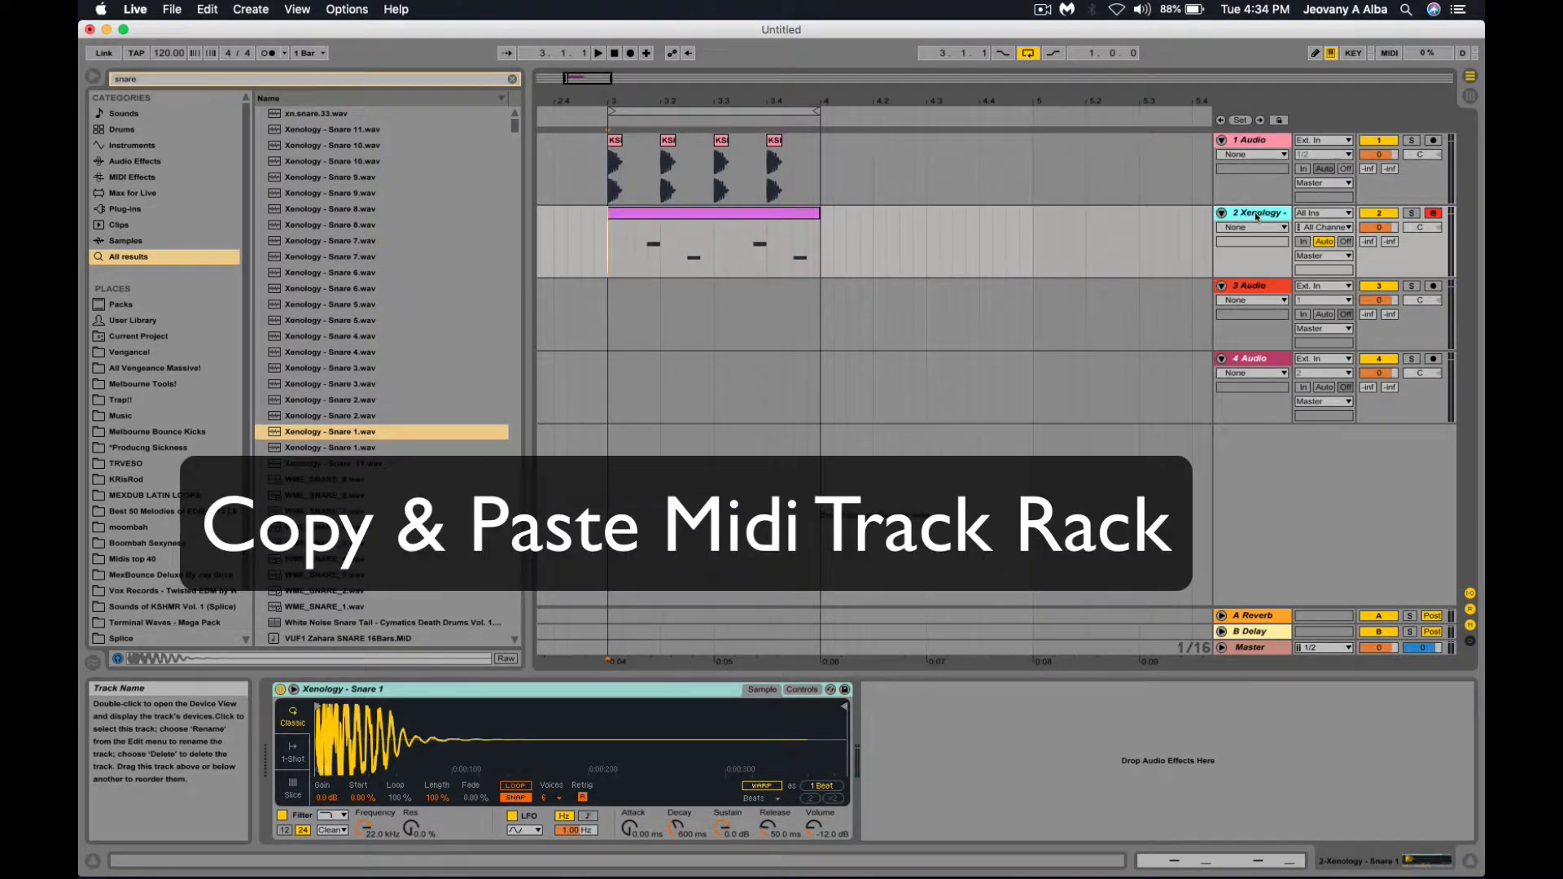
drag(1258, 215, 1254, 285)
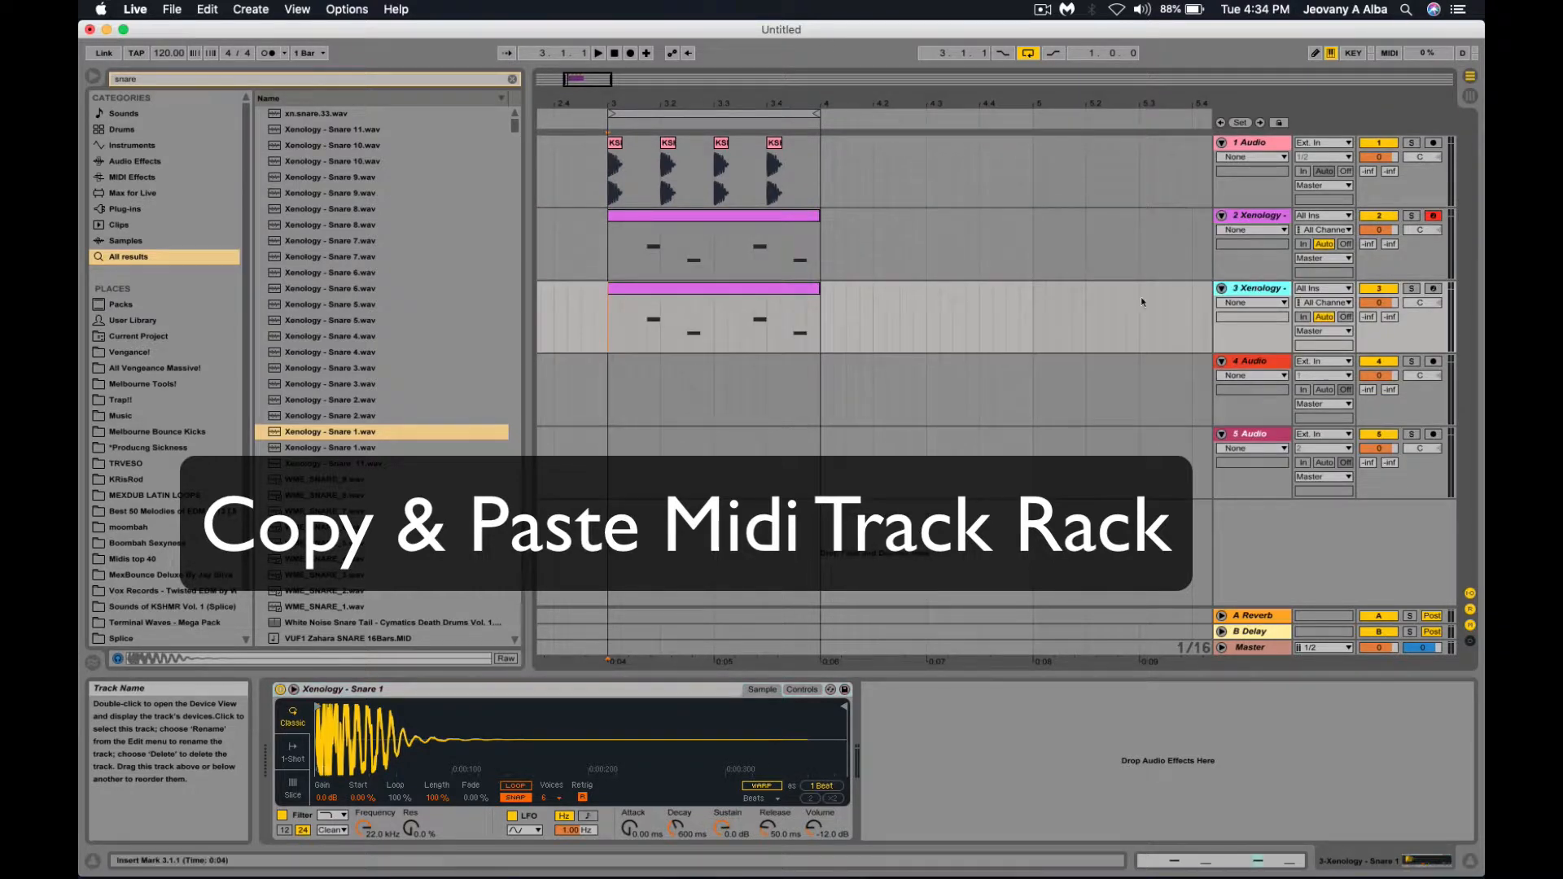
click(846, 318)
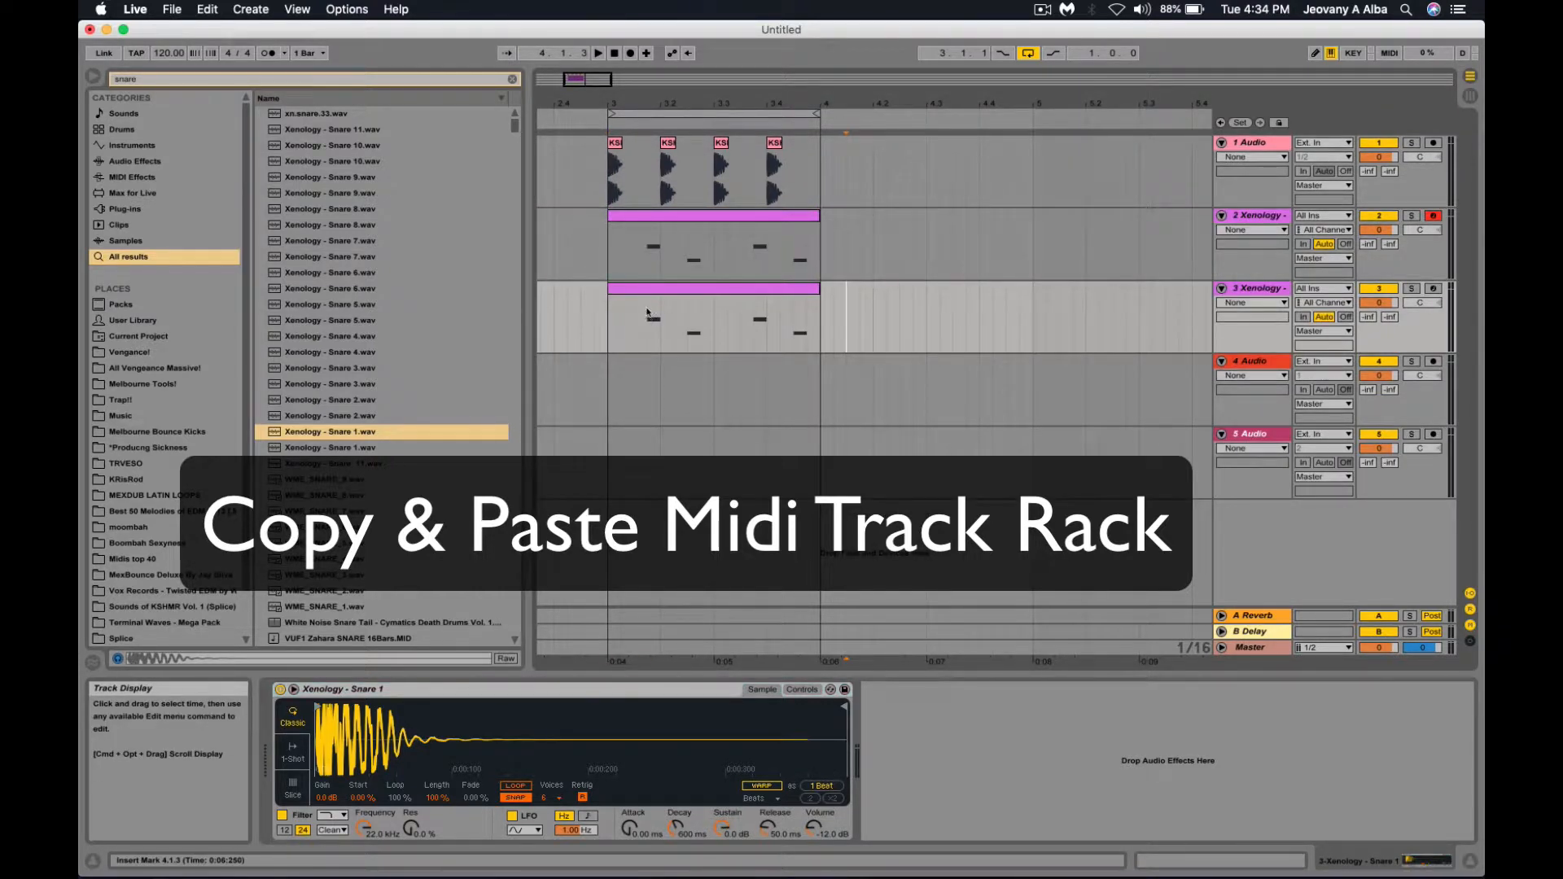
drag(649, 312, 660, 329)
drag(756, 322, 763, 331)
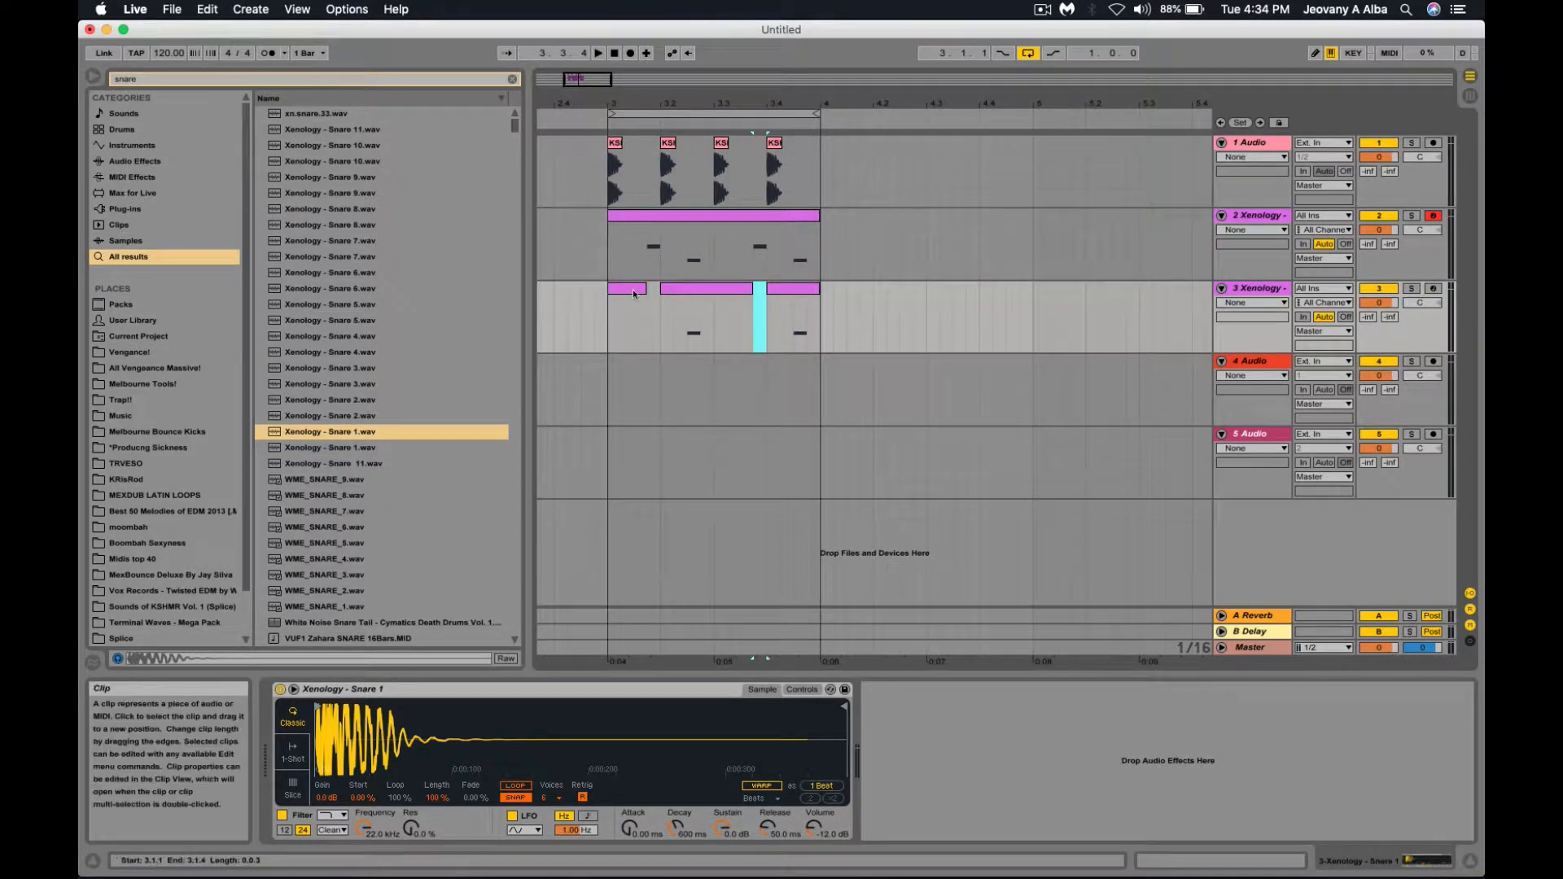
drag(690, 323, 701, 323)
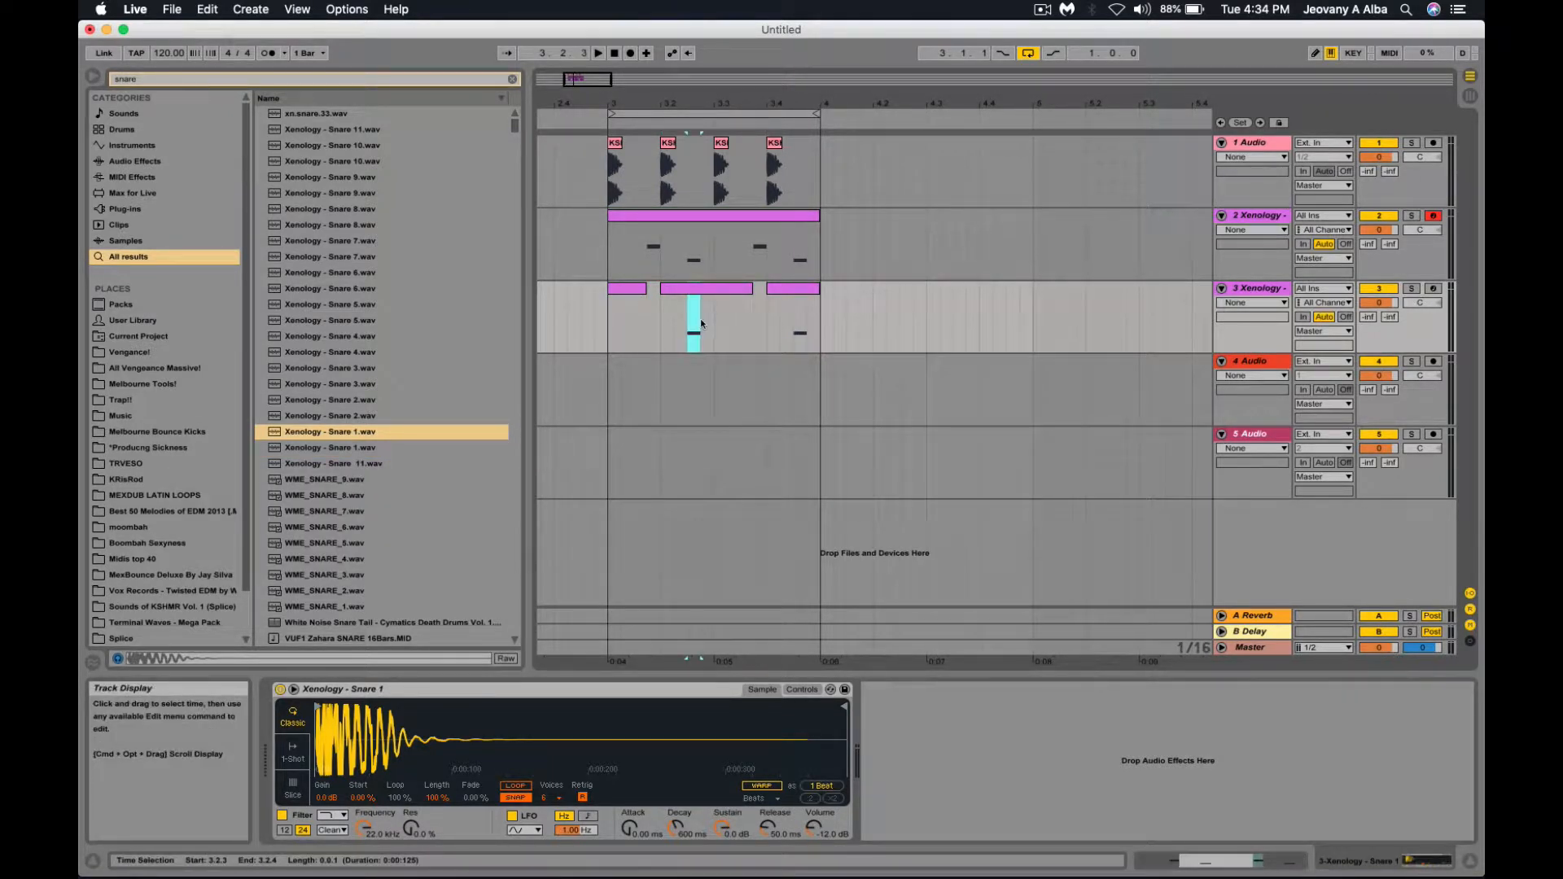
click(662, 399)
key(cmd+v)
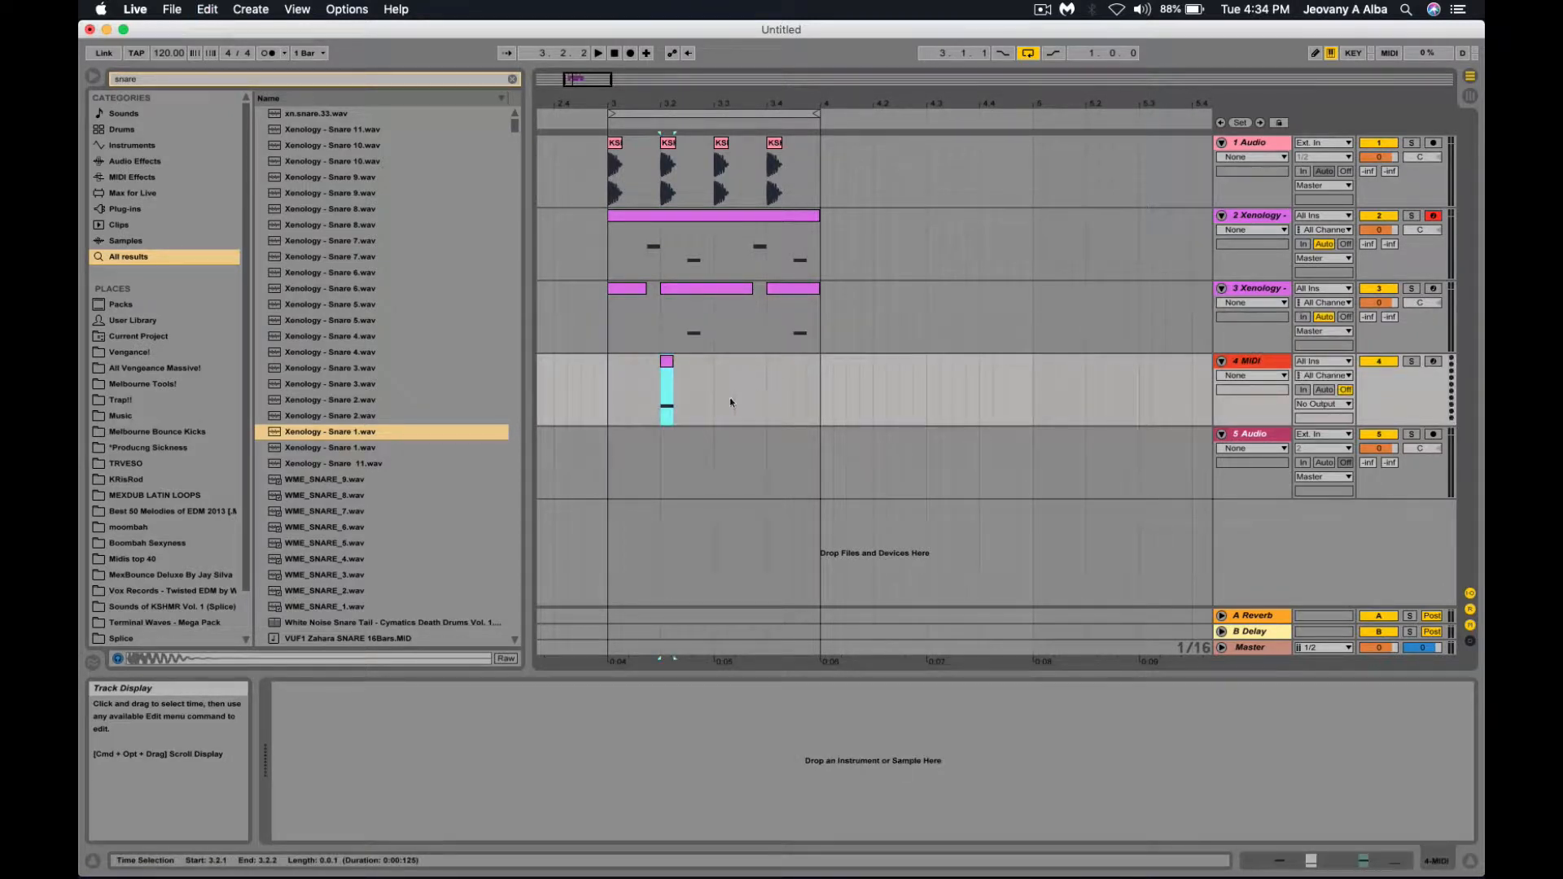
click(771, 404)
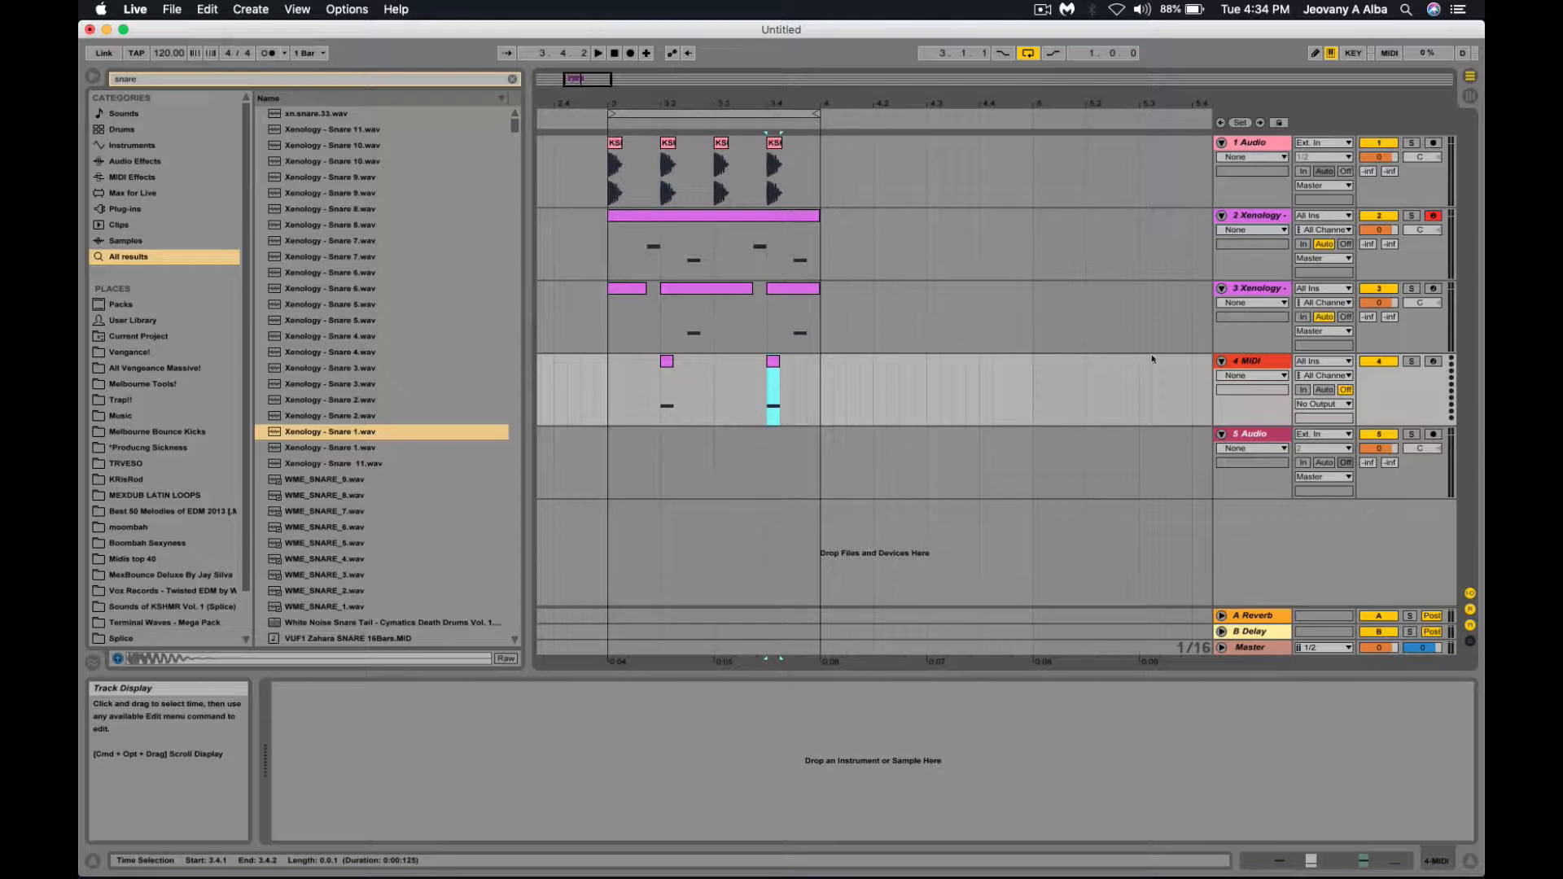
Duplicate the third snare track, delete the leftover MIDI track, and add snare notes at 3.2.1 and 3.4.1 on track 5.
click(1247, 289)
key(super+d)
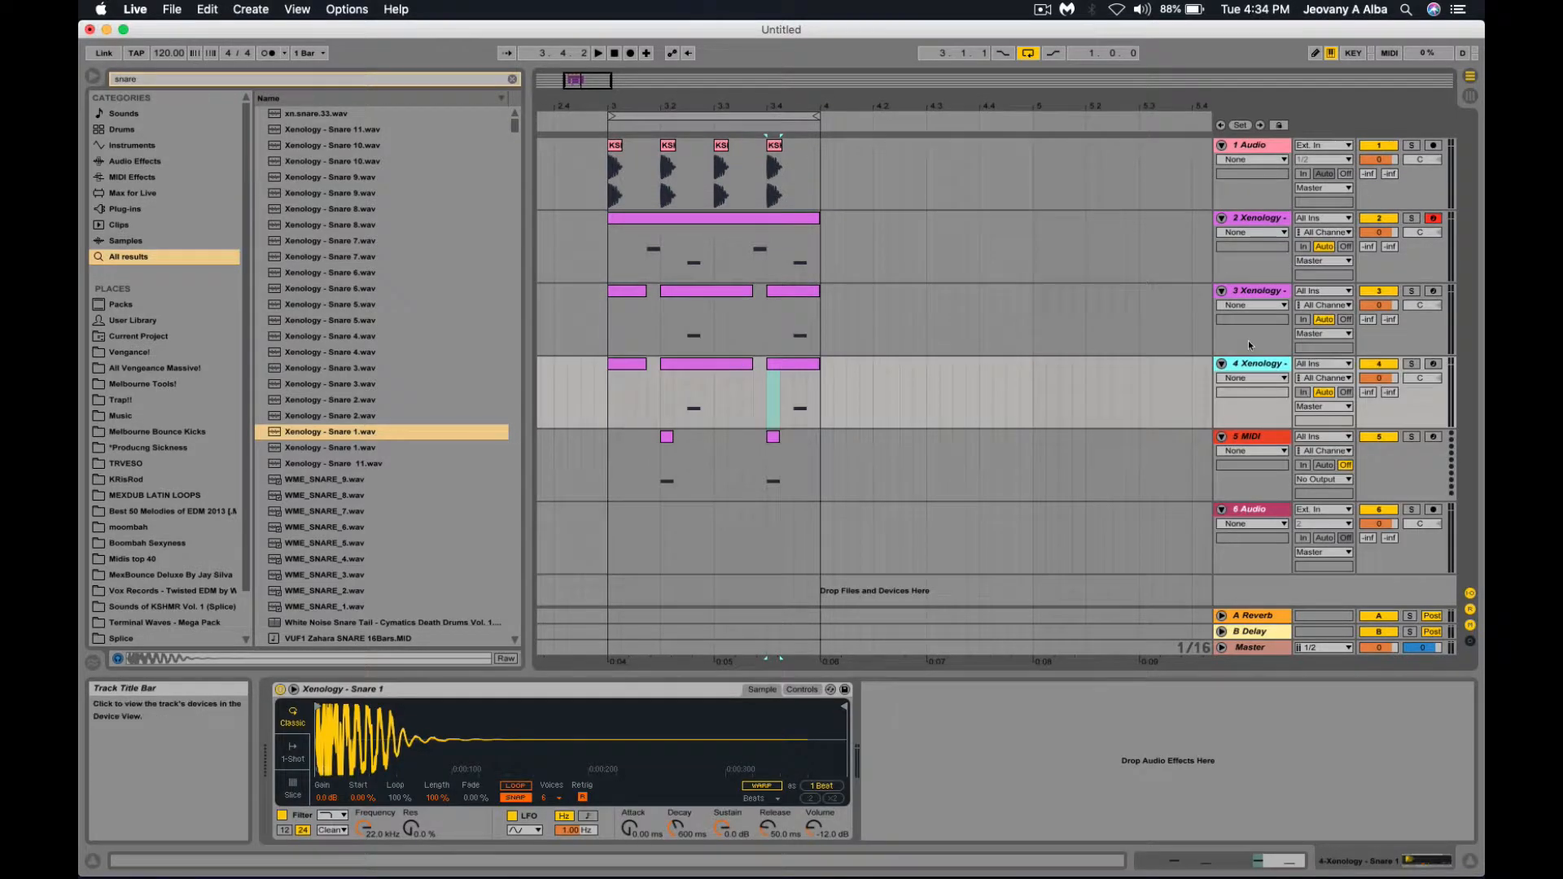
click(1248, 437)
key(Delete)
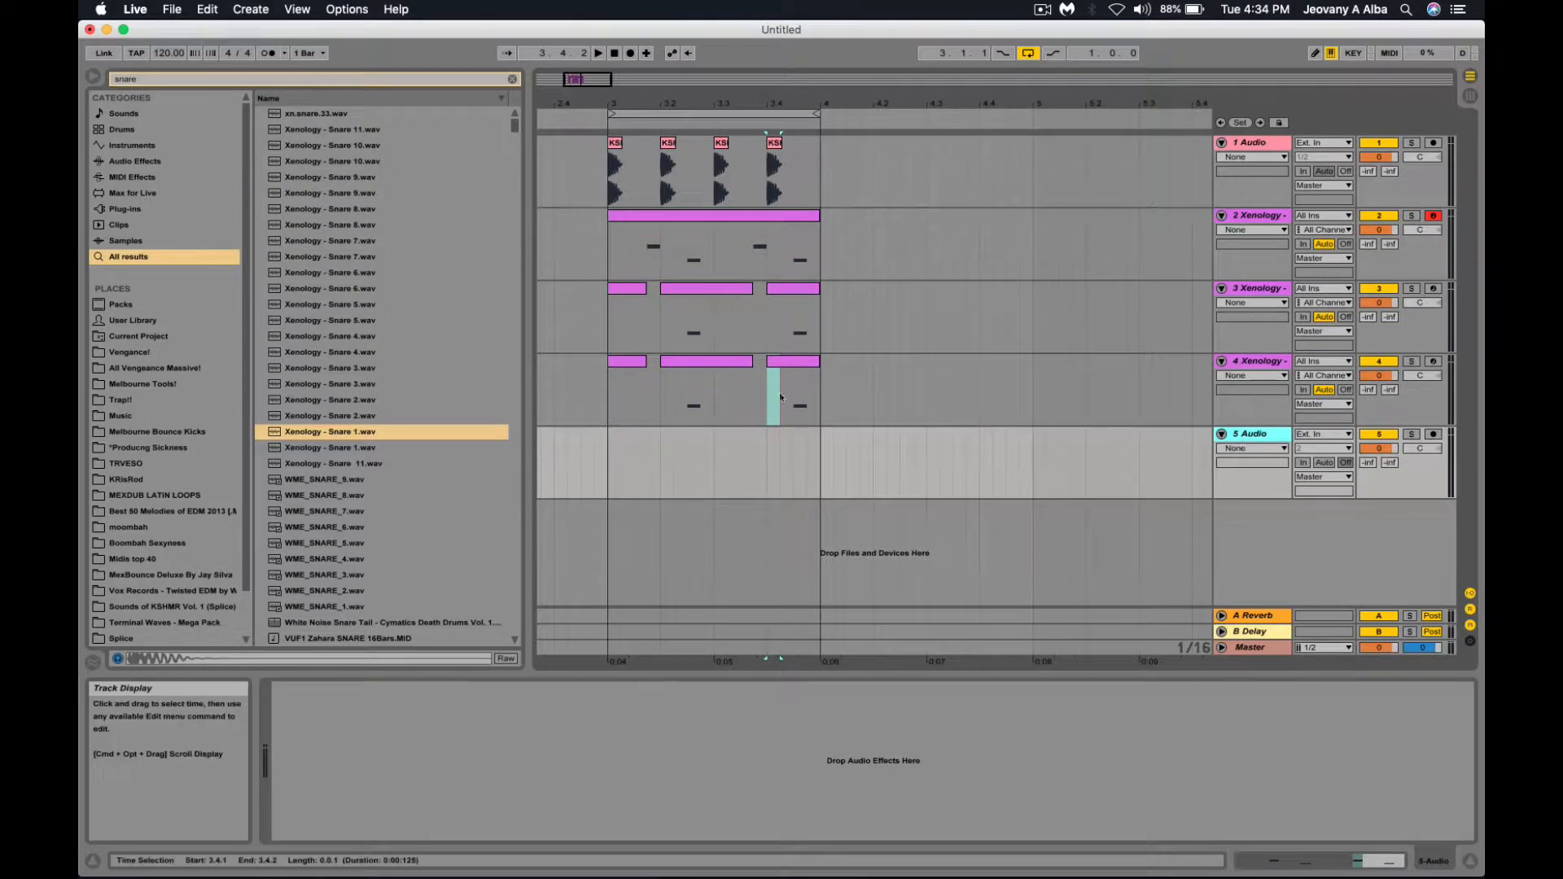
click(688, 407)
click(667, 456)
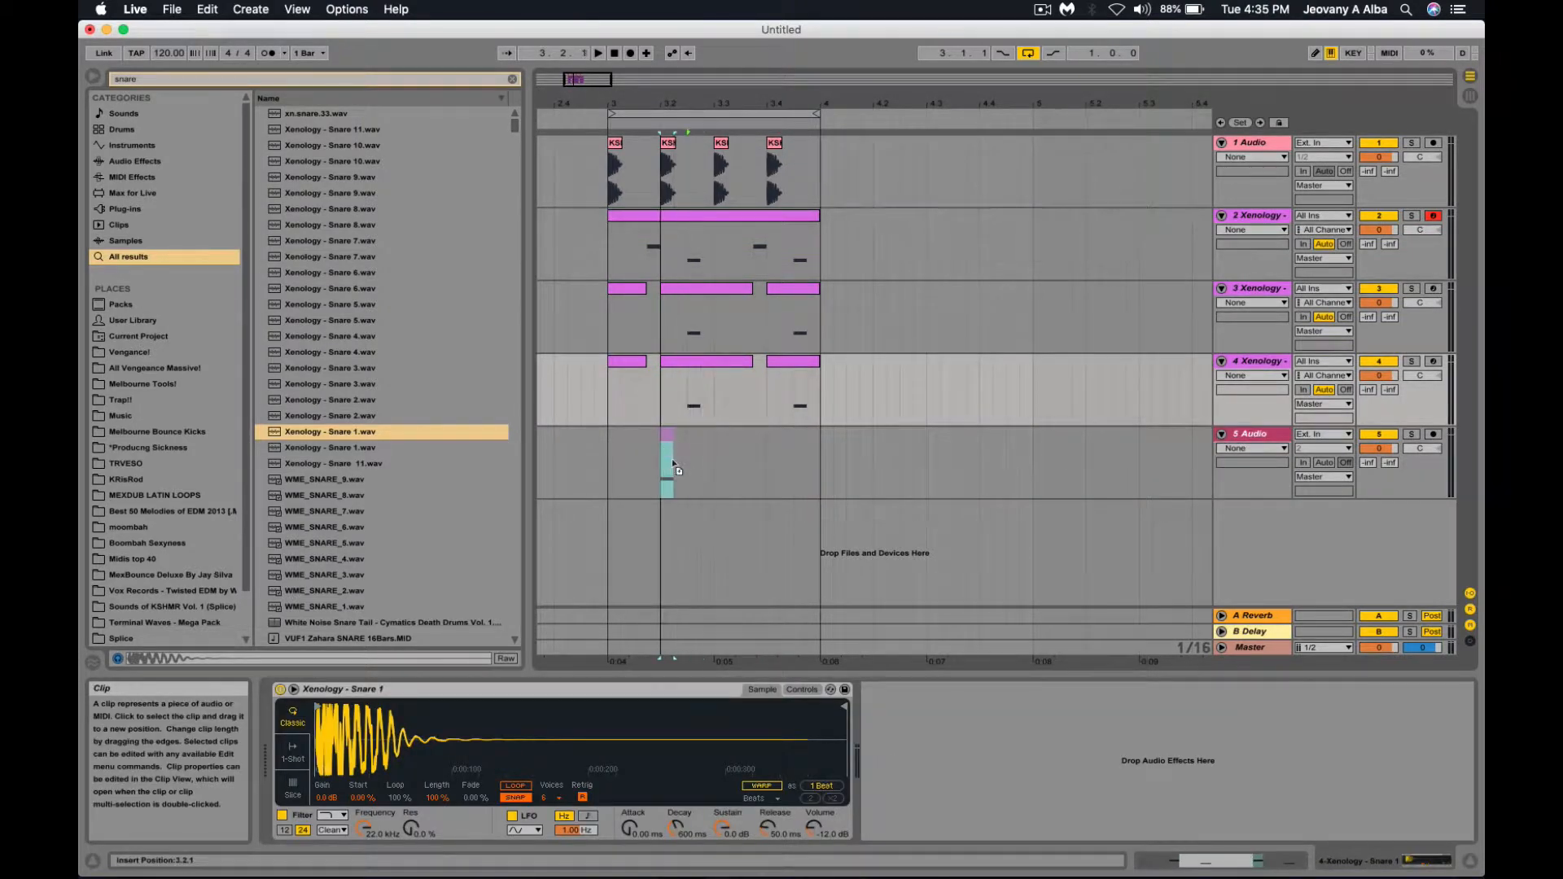
key(super+z)
drag(671, 447, 791, 458)
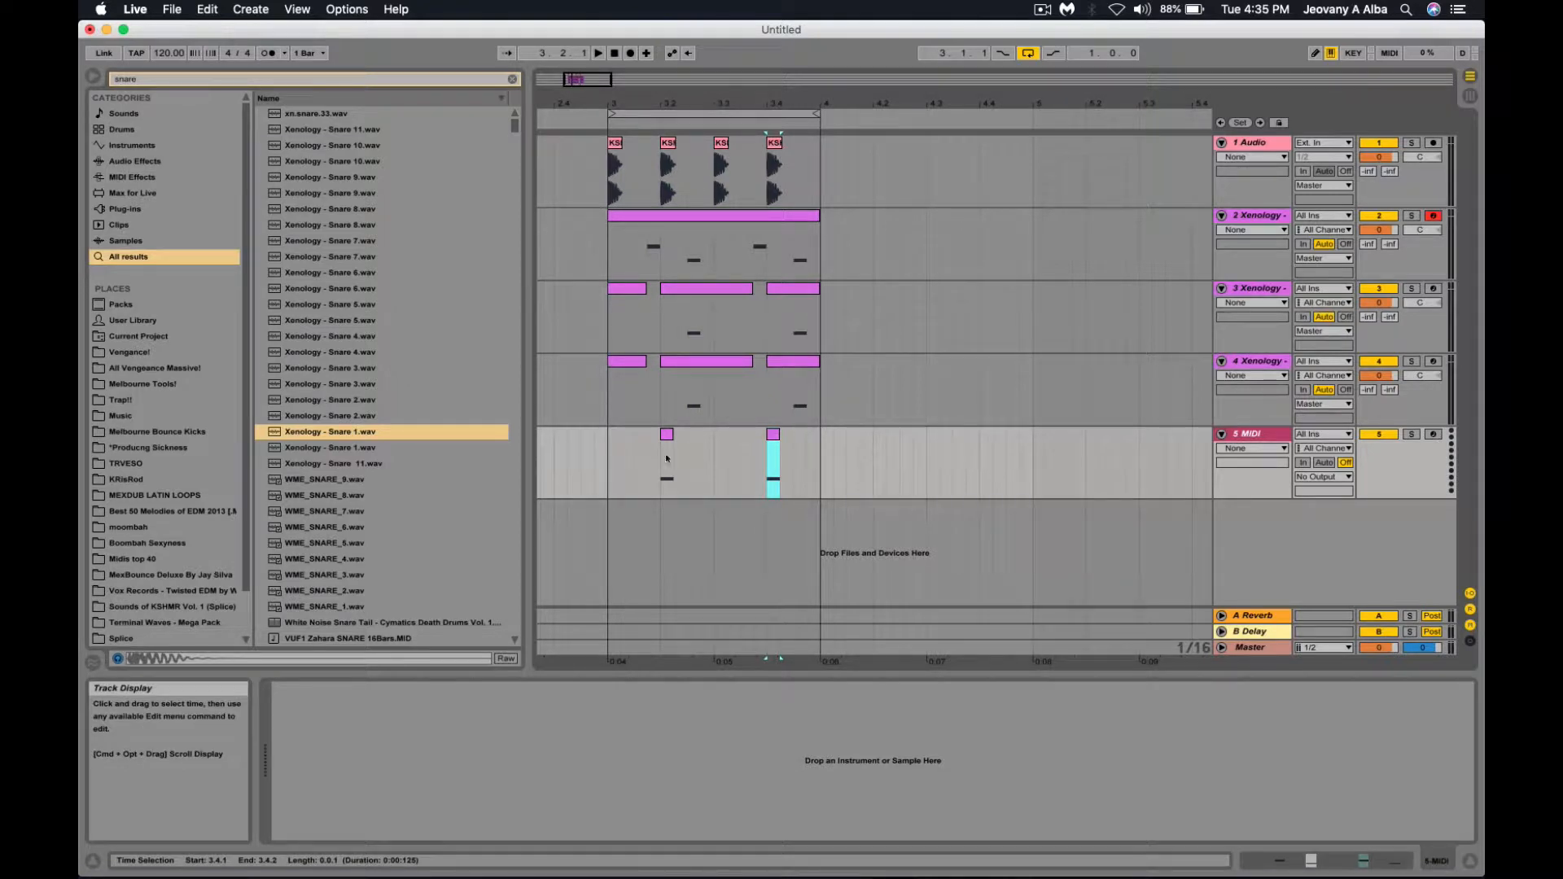
click(623, 537)
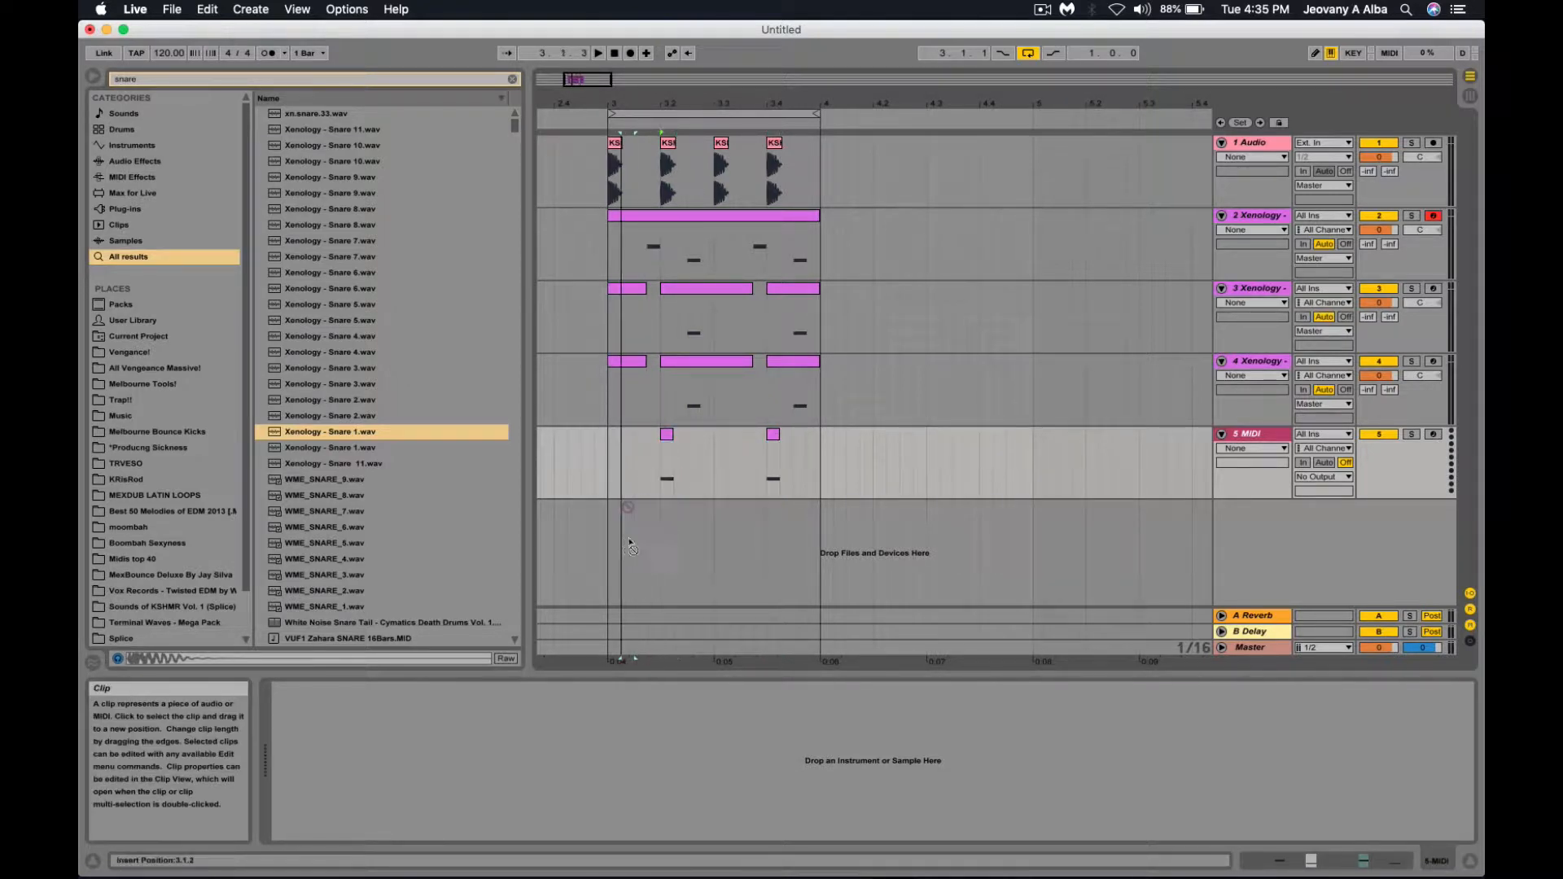
click(651, 471)
key(super+d)
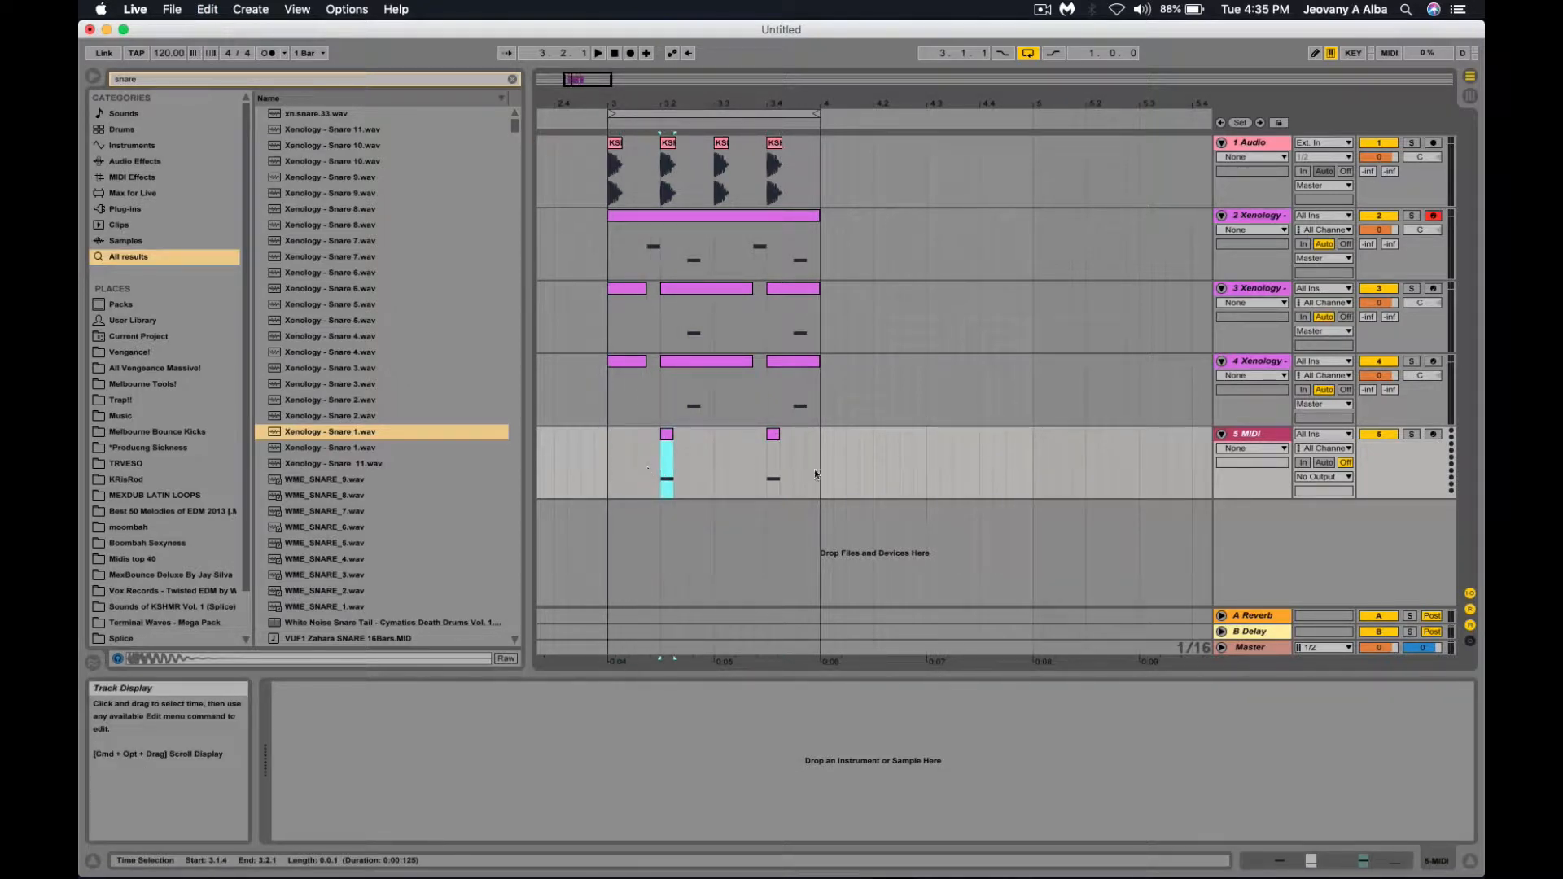
Duplicate the fourth snare track and delete the notes after the first beat on tracks 5–6.
click(1260, 409)
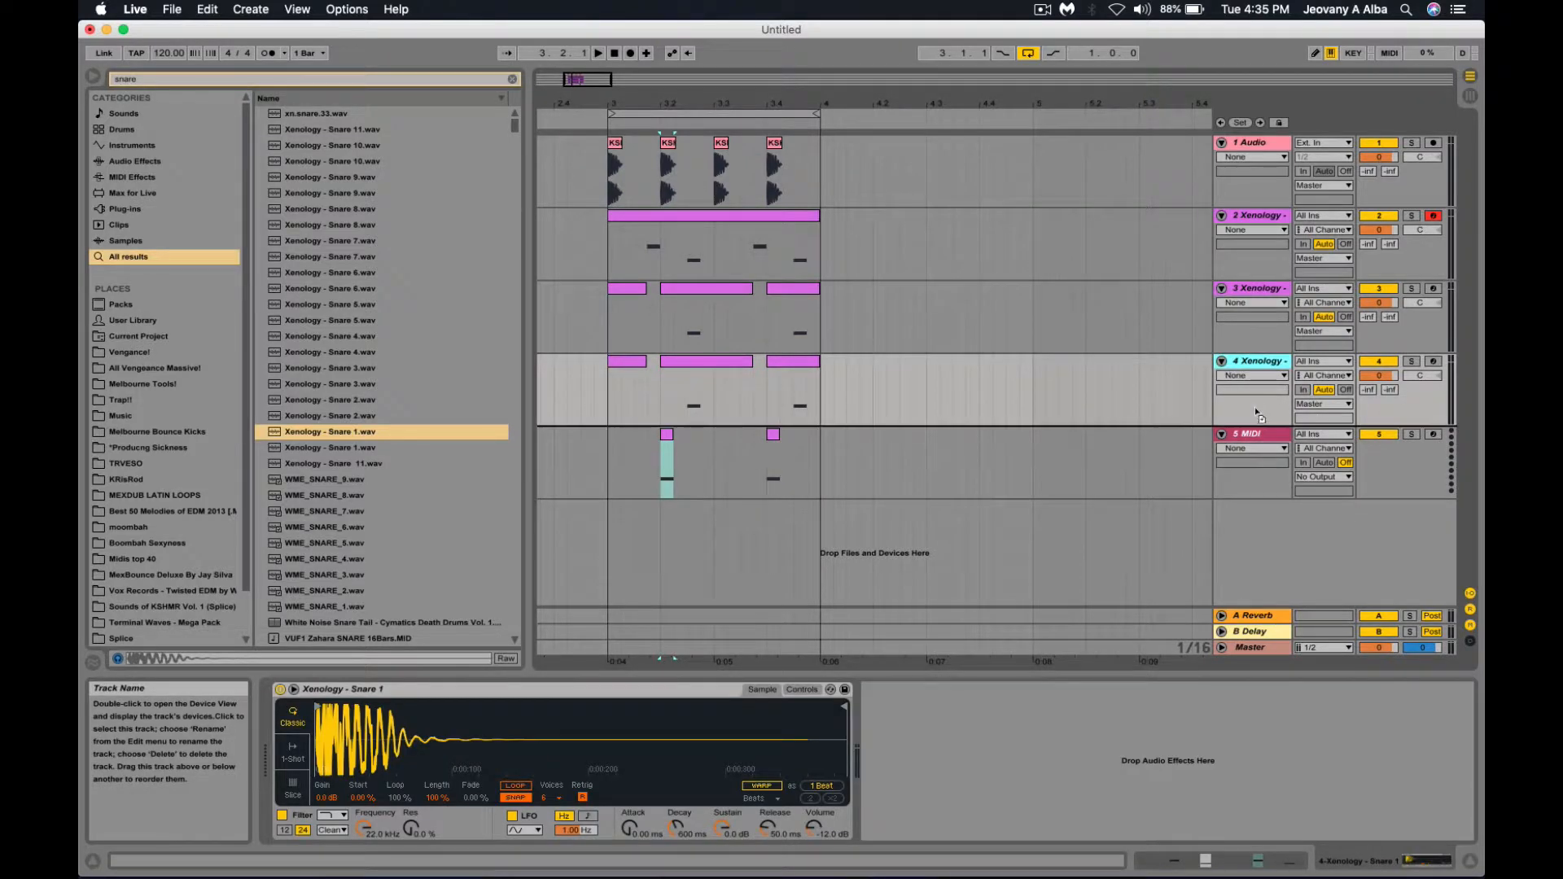
key(super+d)
drag(800, 526, 620, 544)
key(Delete)
drag(714, 472, 607, 469)
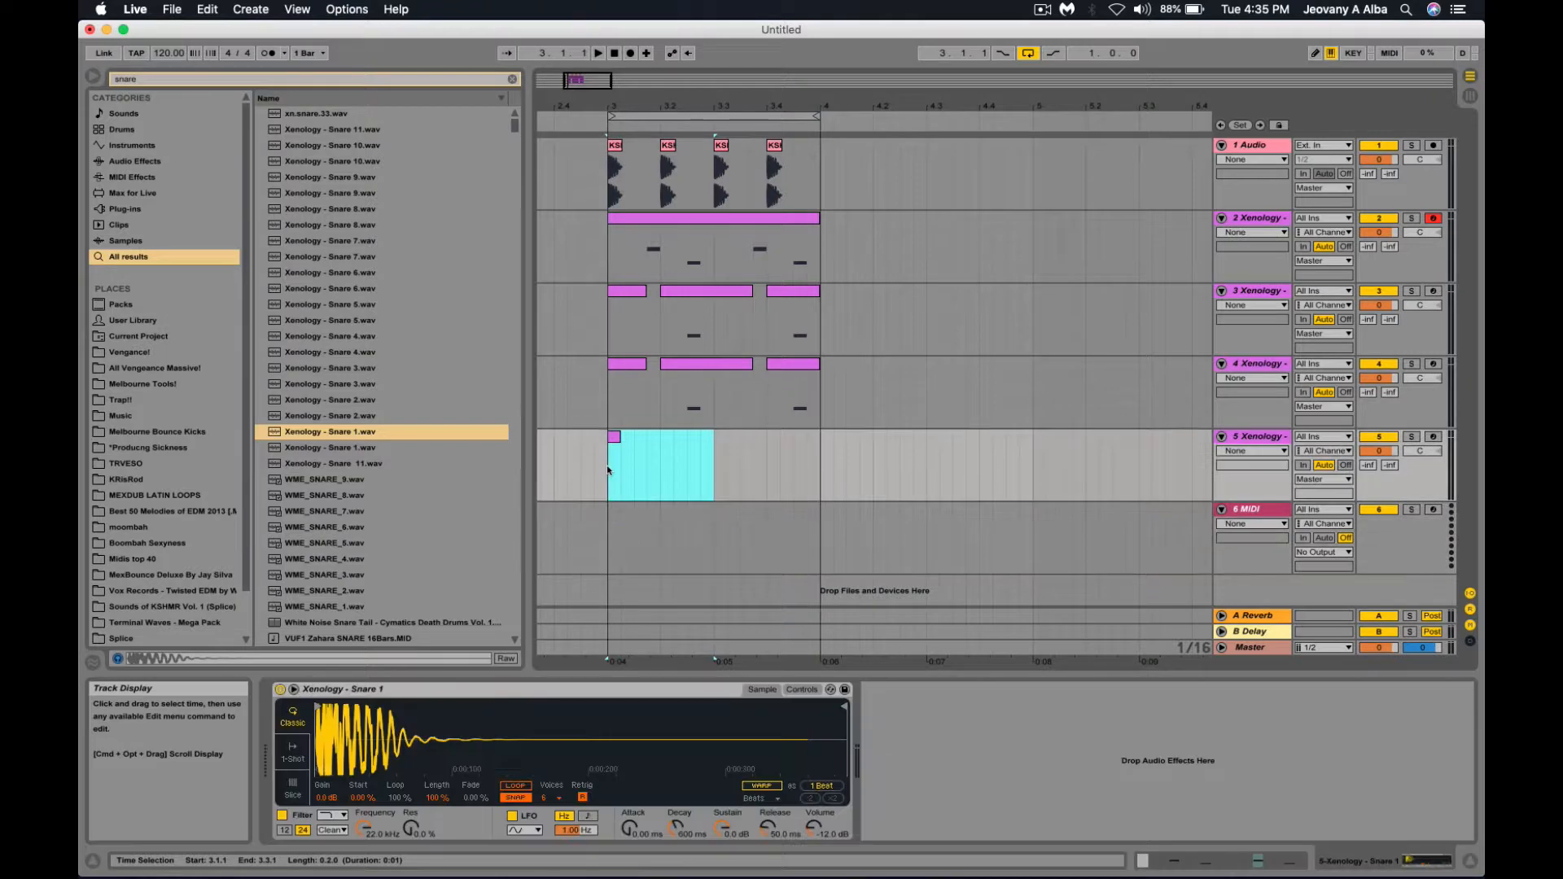
Consolidate bar 3 on tracks 5, 4 and 3 into single one-bar clips with Cmd+J.
key(Delete)
drag(688, 401, 605, 477)
key(super+j)
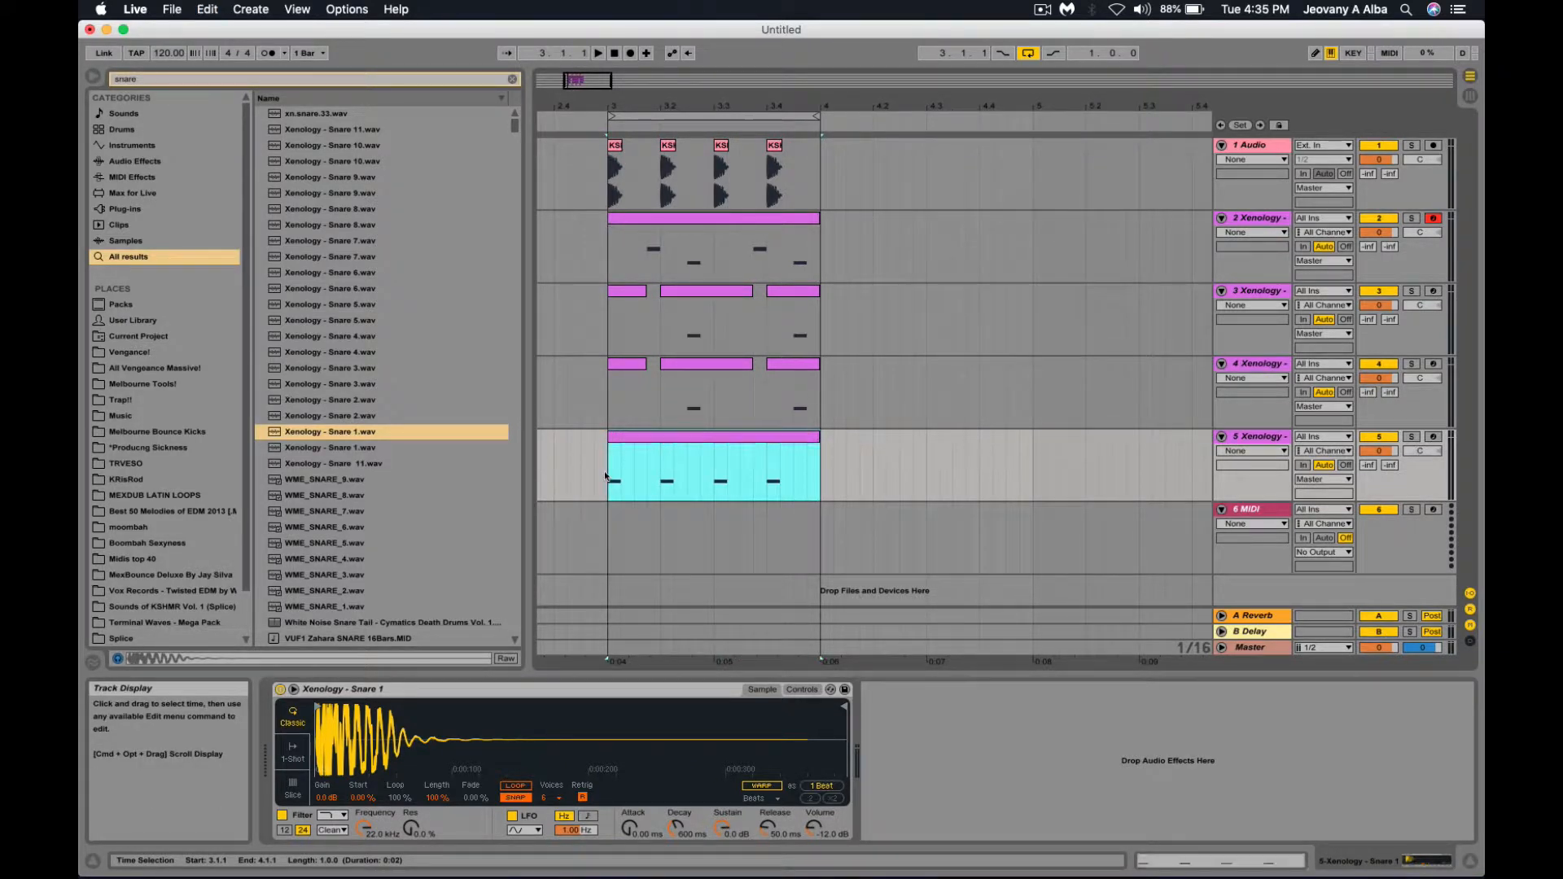
drag(819, 383, 608, 403)
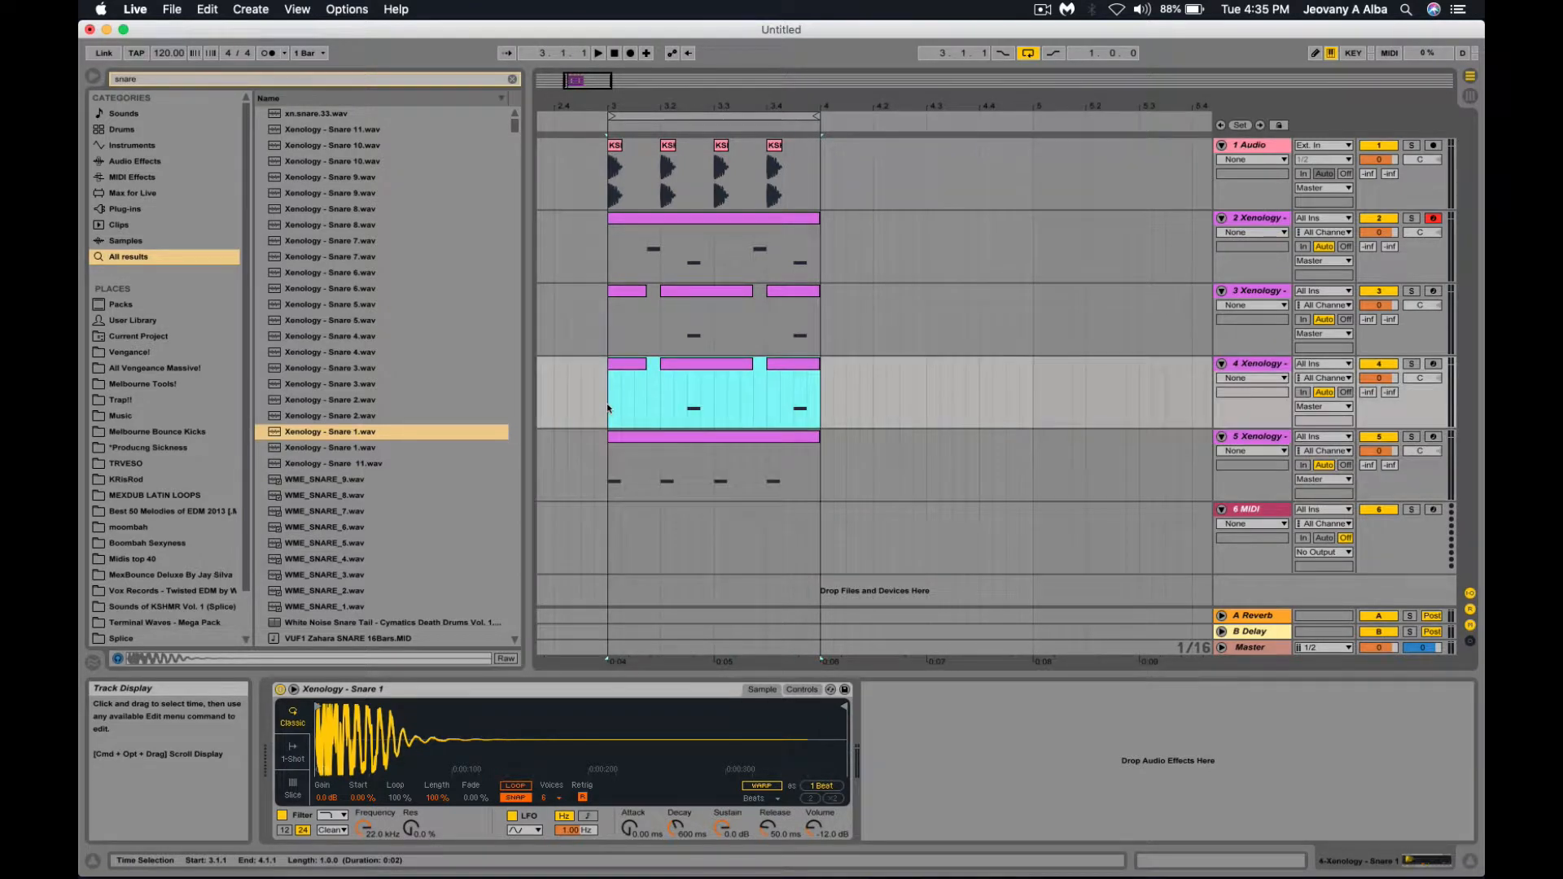
key(super+j)
drag(820, 318, 637, 326)
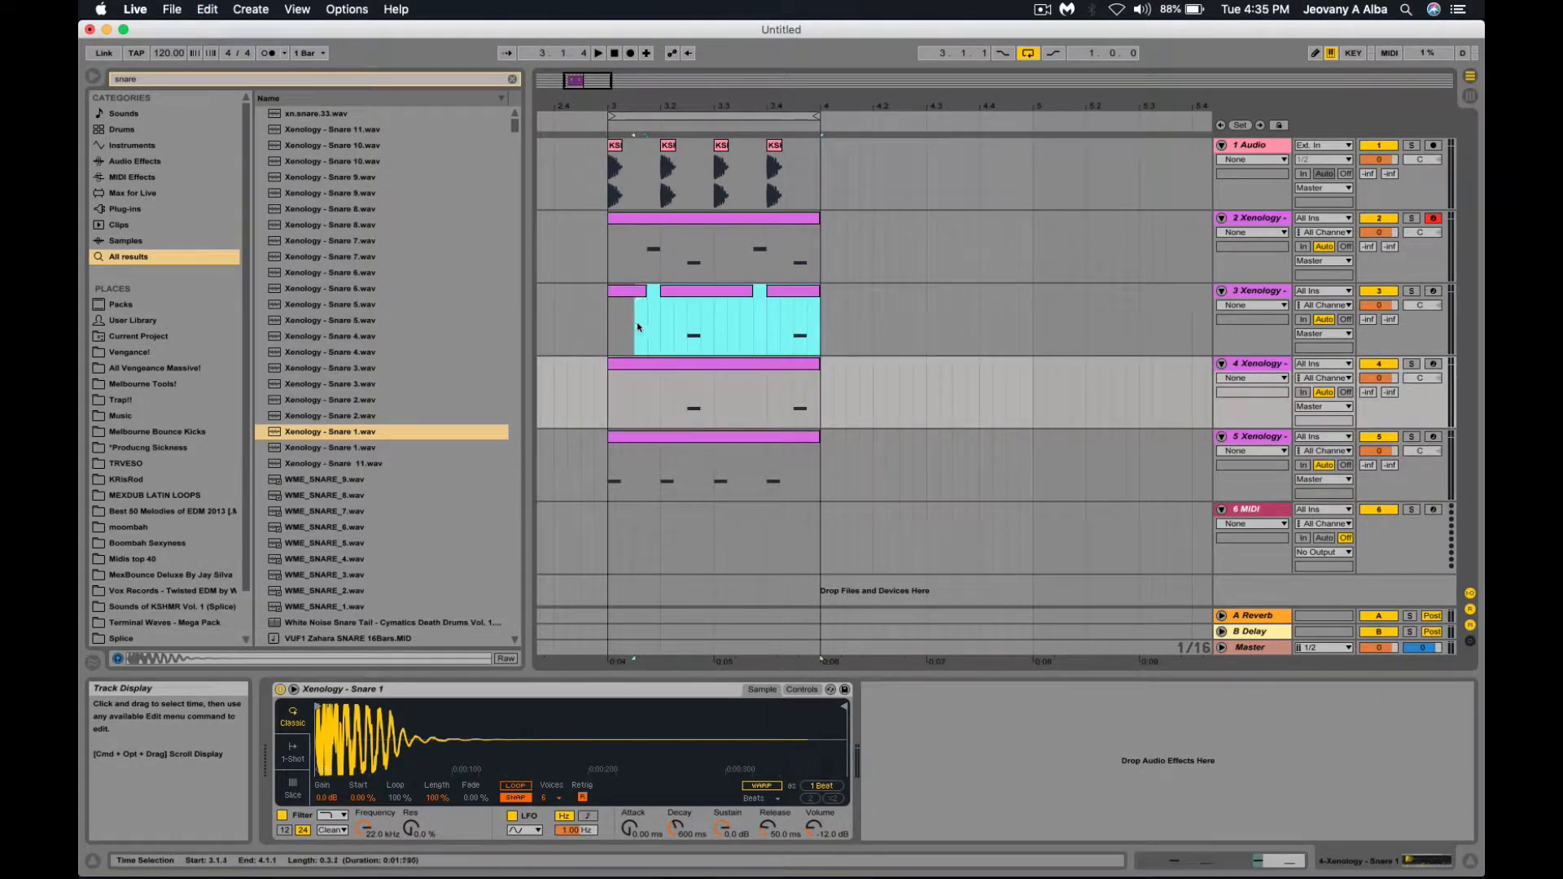
key(super+j)
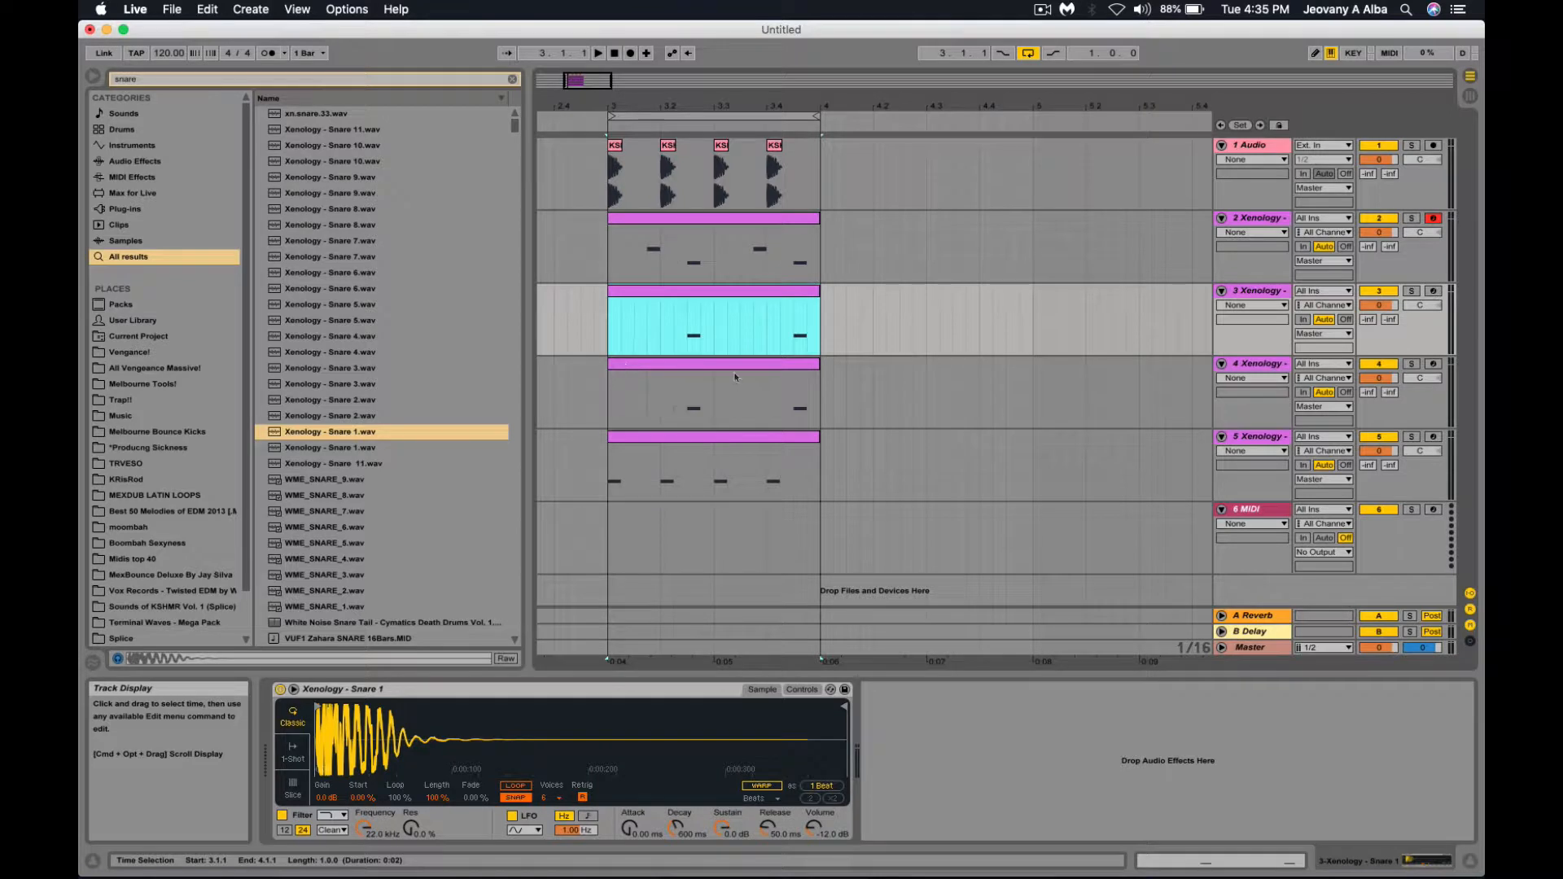
Move track 4's clip half a beat earlier and trim it back to exactly bar 3.
drag(725, 359, 694, 362)
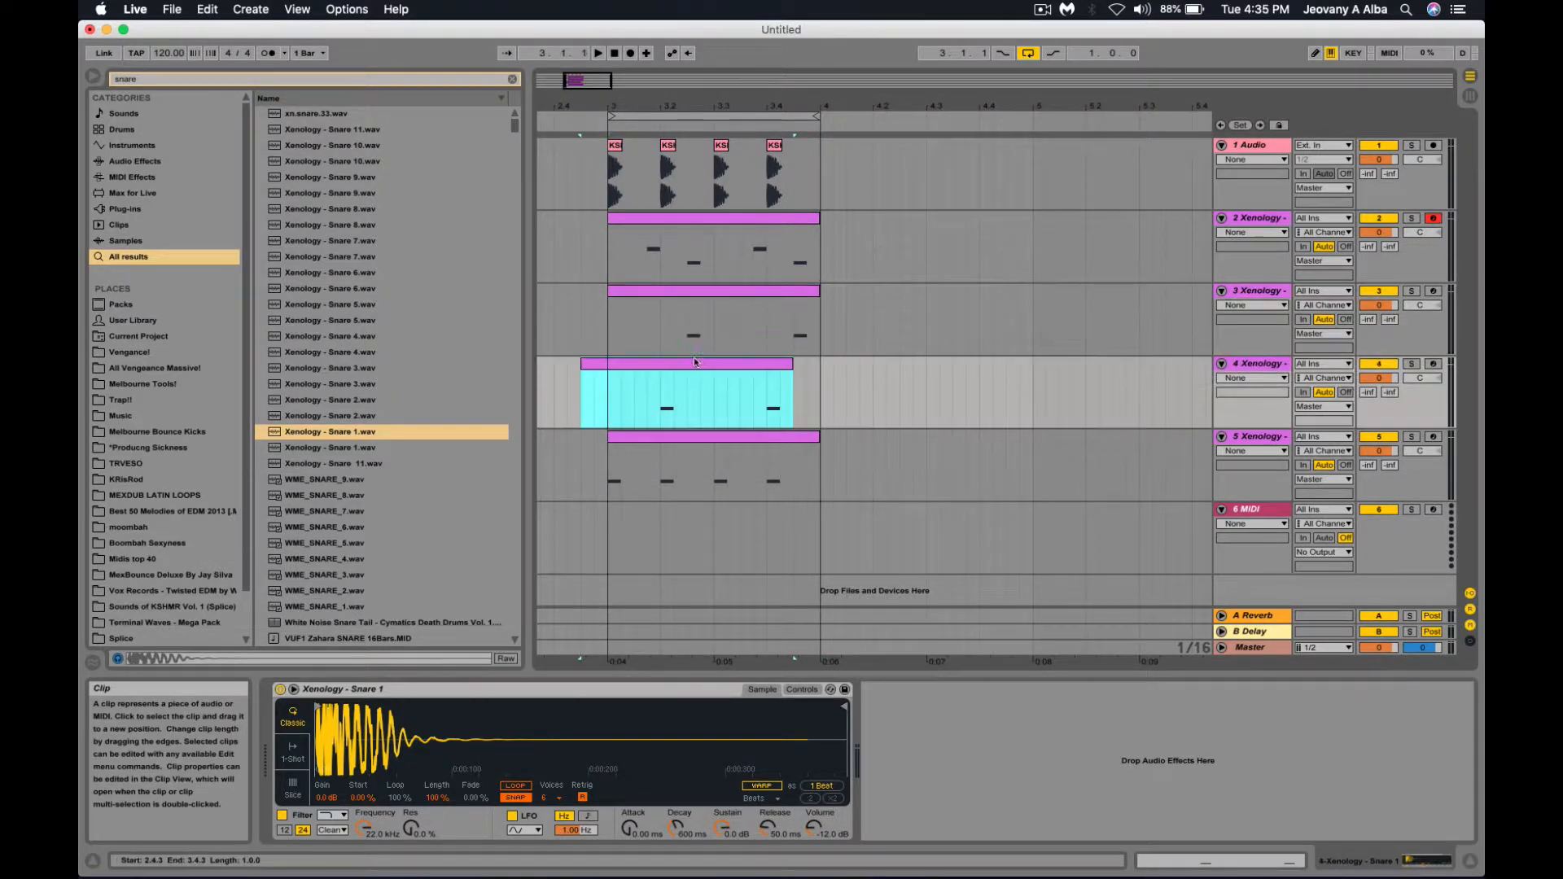
shift+click(633, 396)
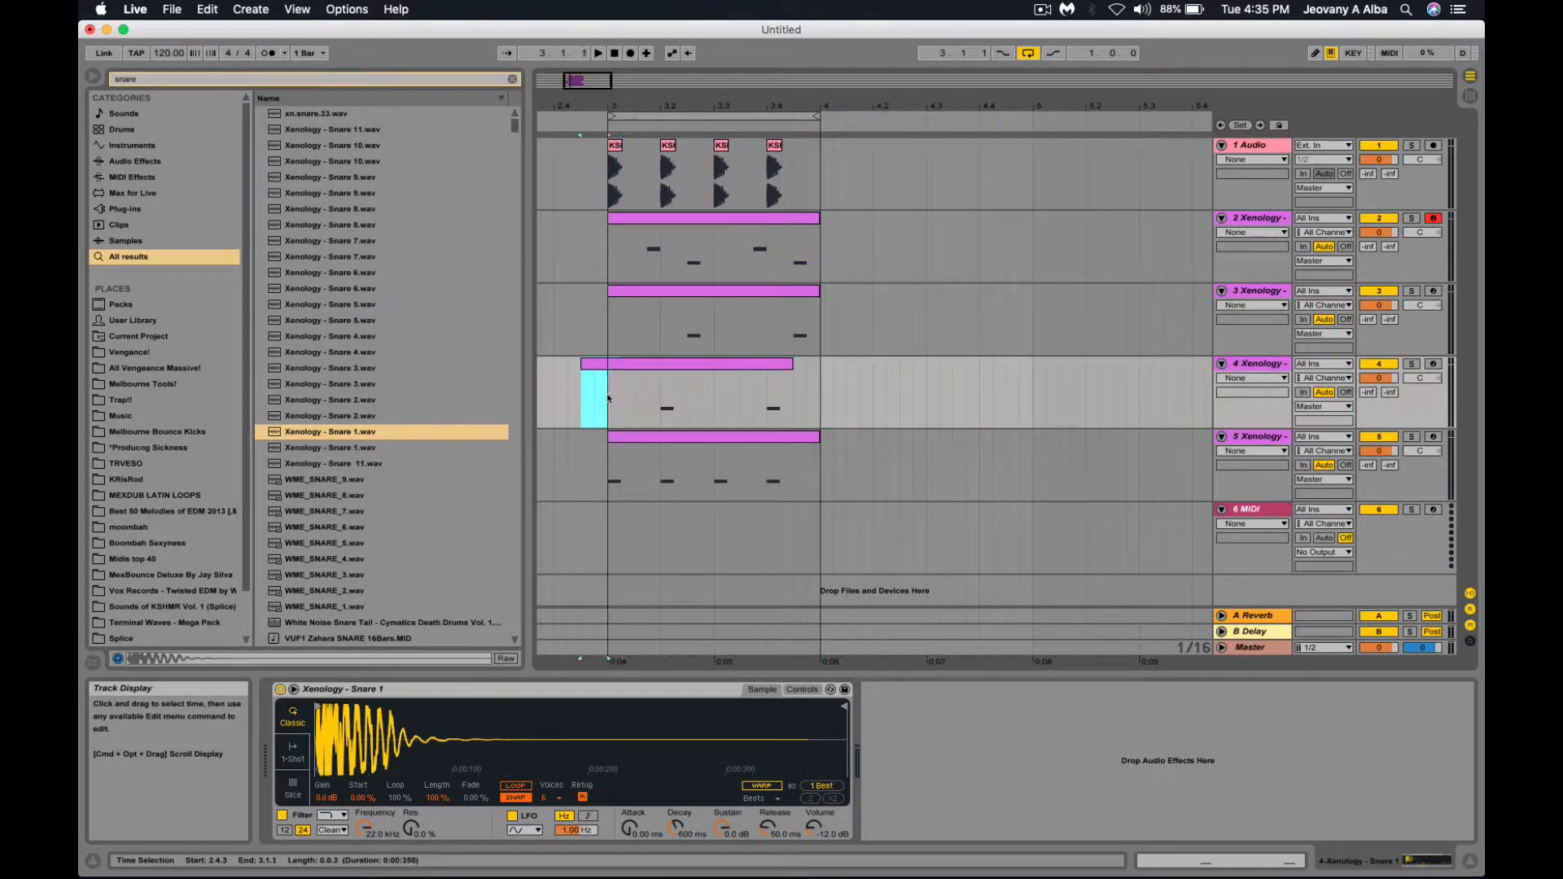
drag(608, 397, 818, 398)
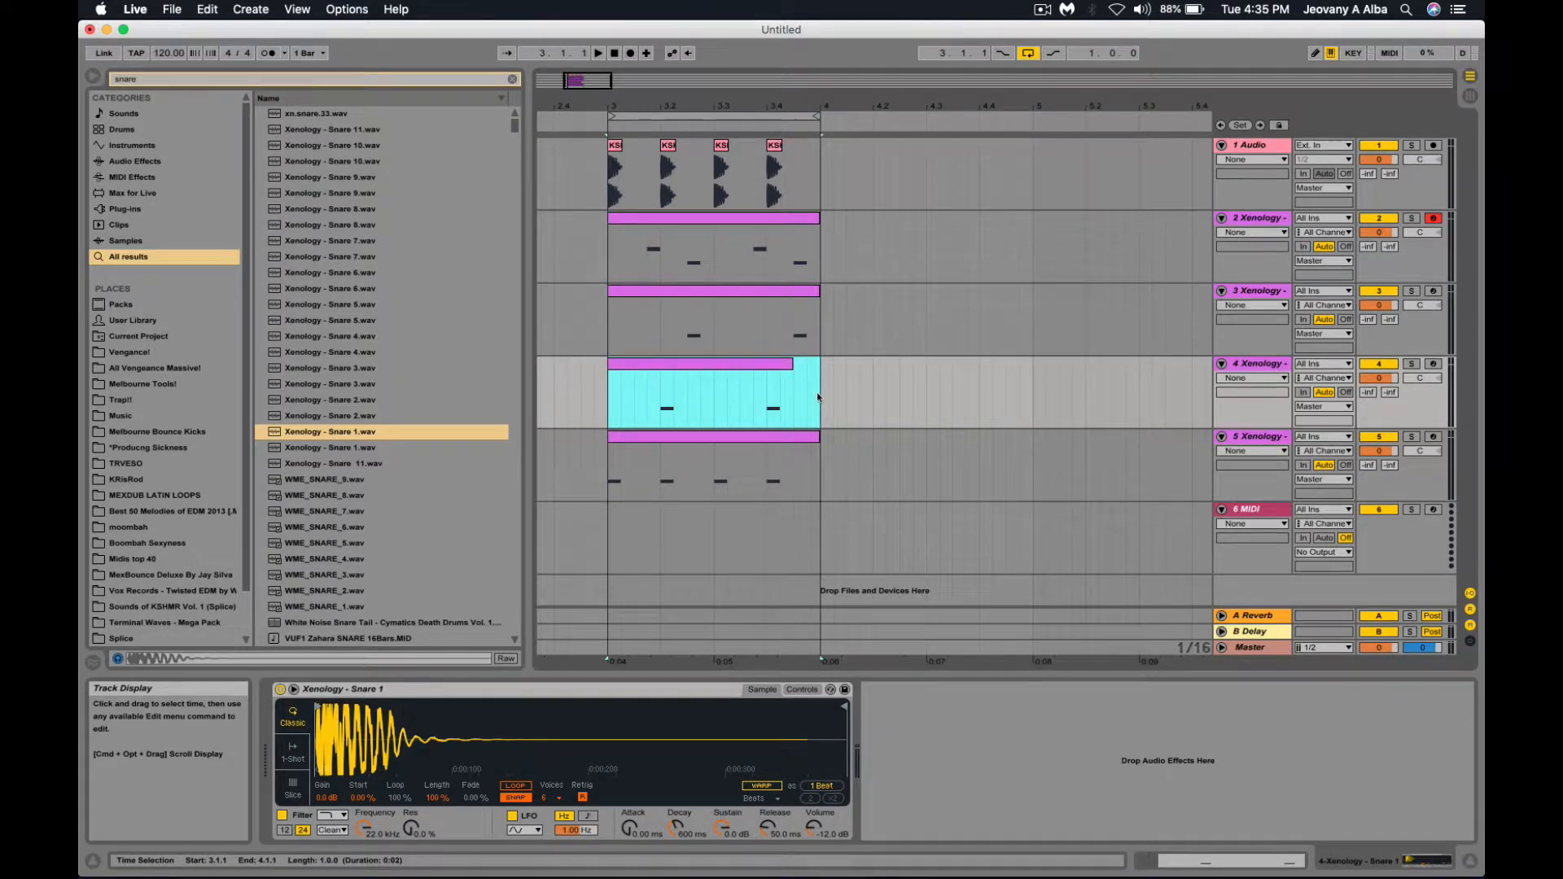
click(832, 396)
click(654, 248)
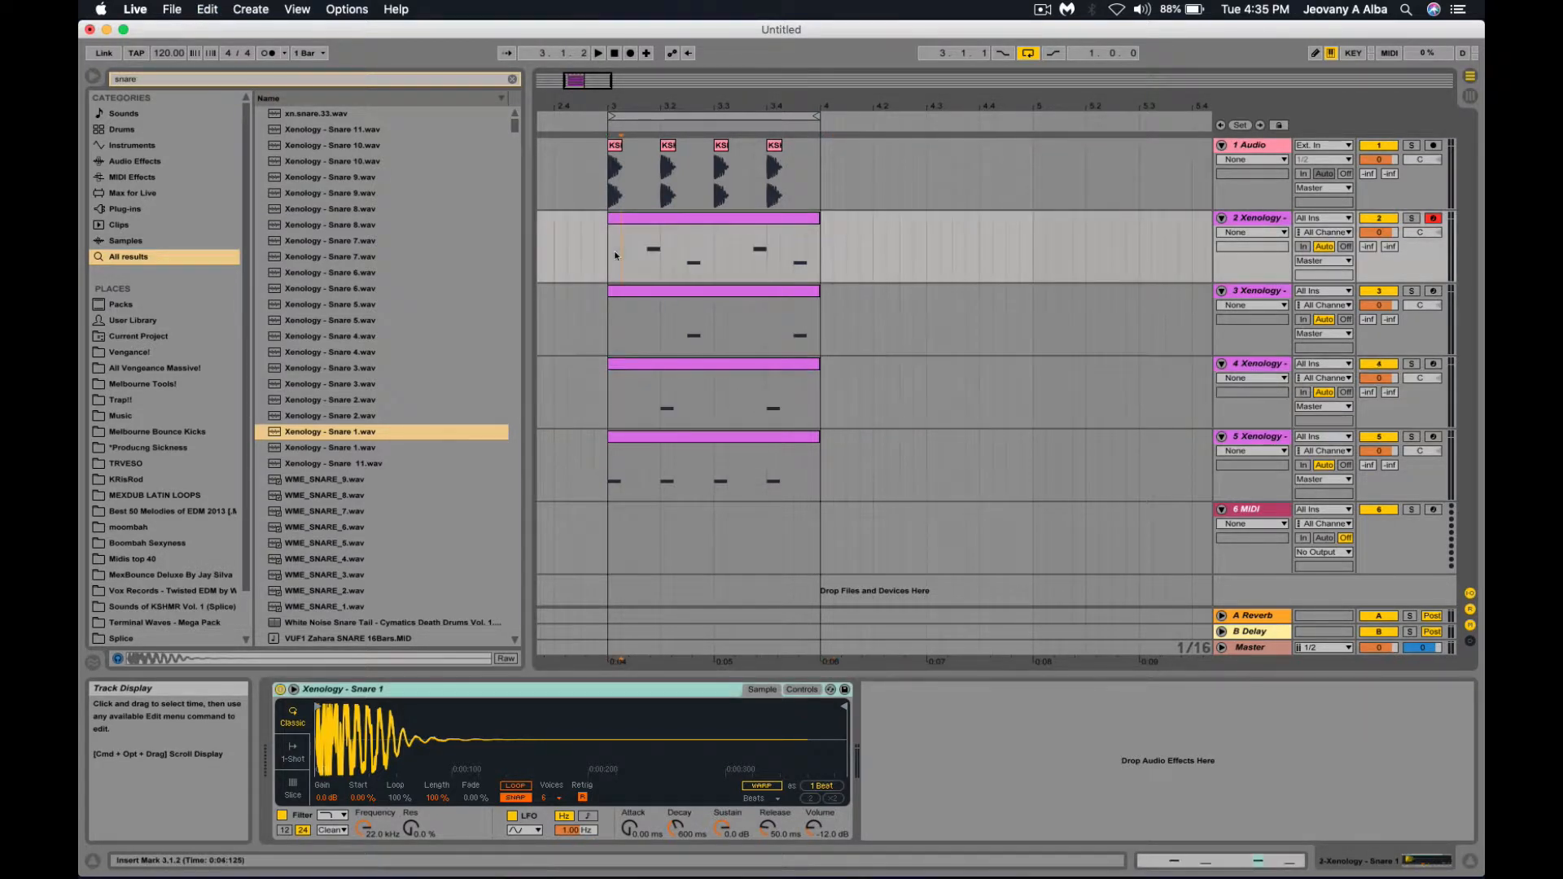
Solo the first and third snare tracks, enable Hot-Swap on track 3's Simpler, and start playback.
click(736, 350)
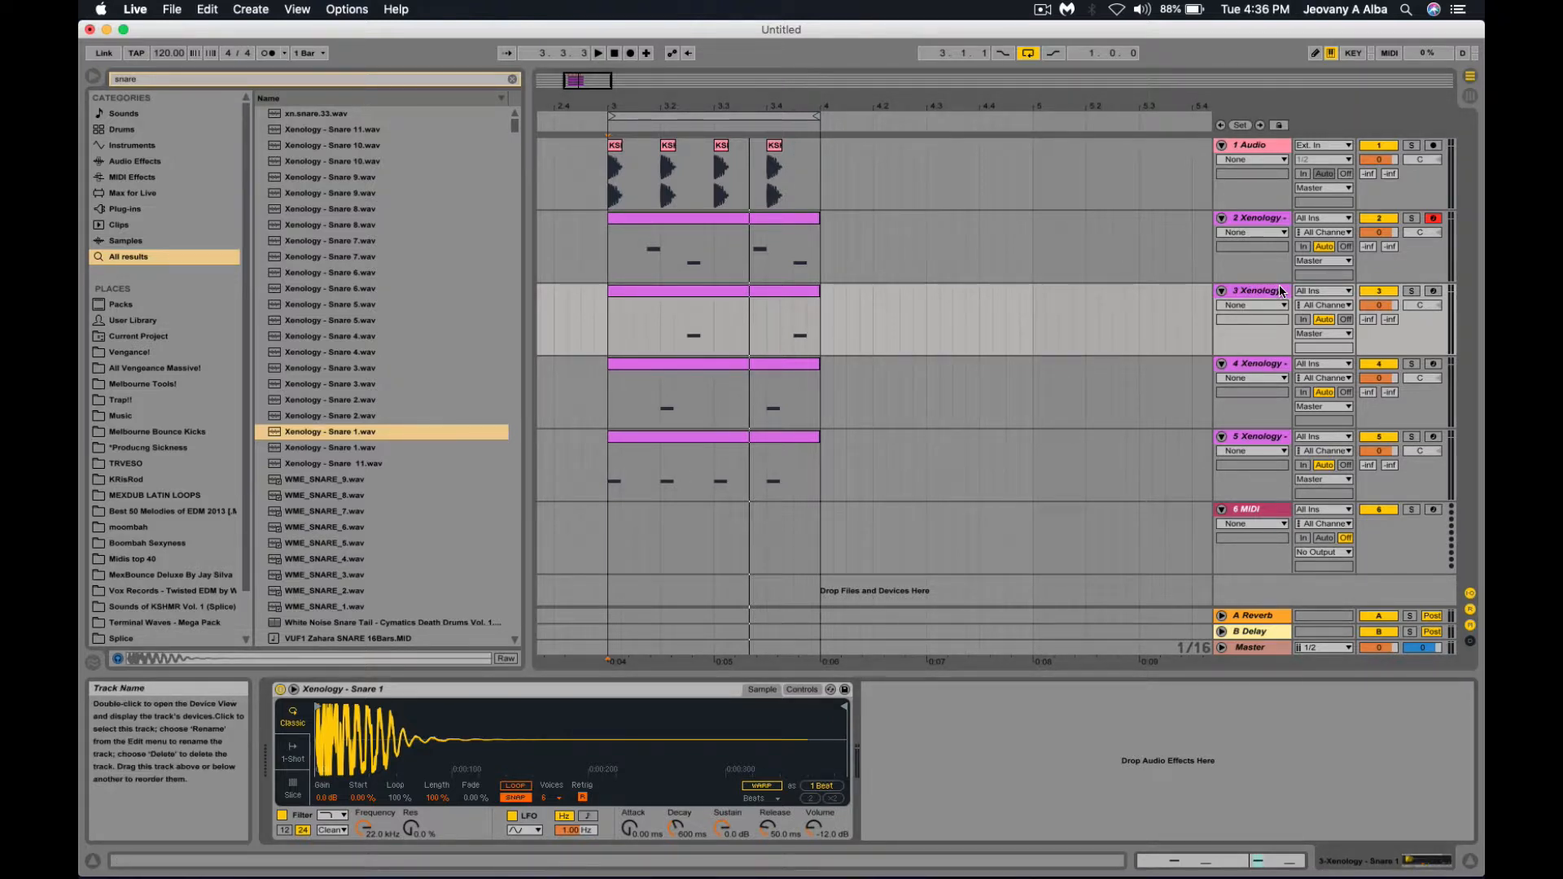
click(1412, 293)
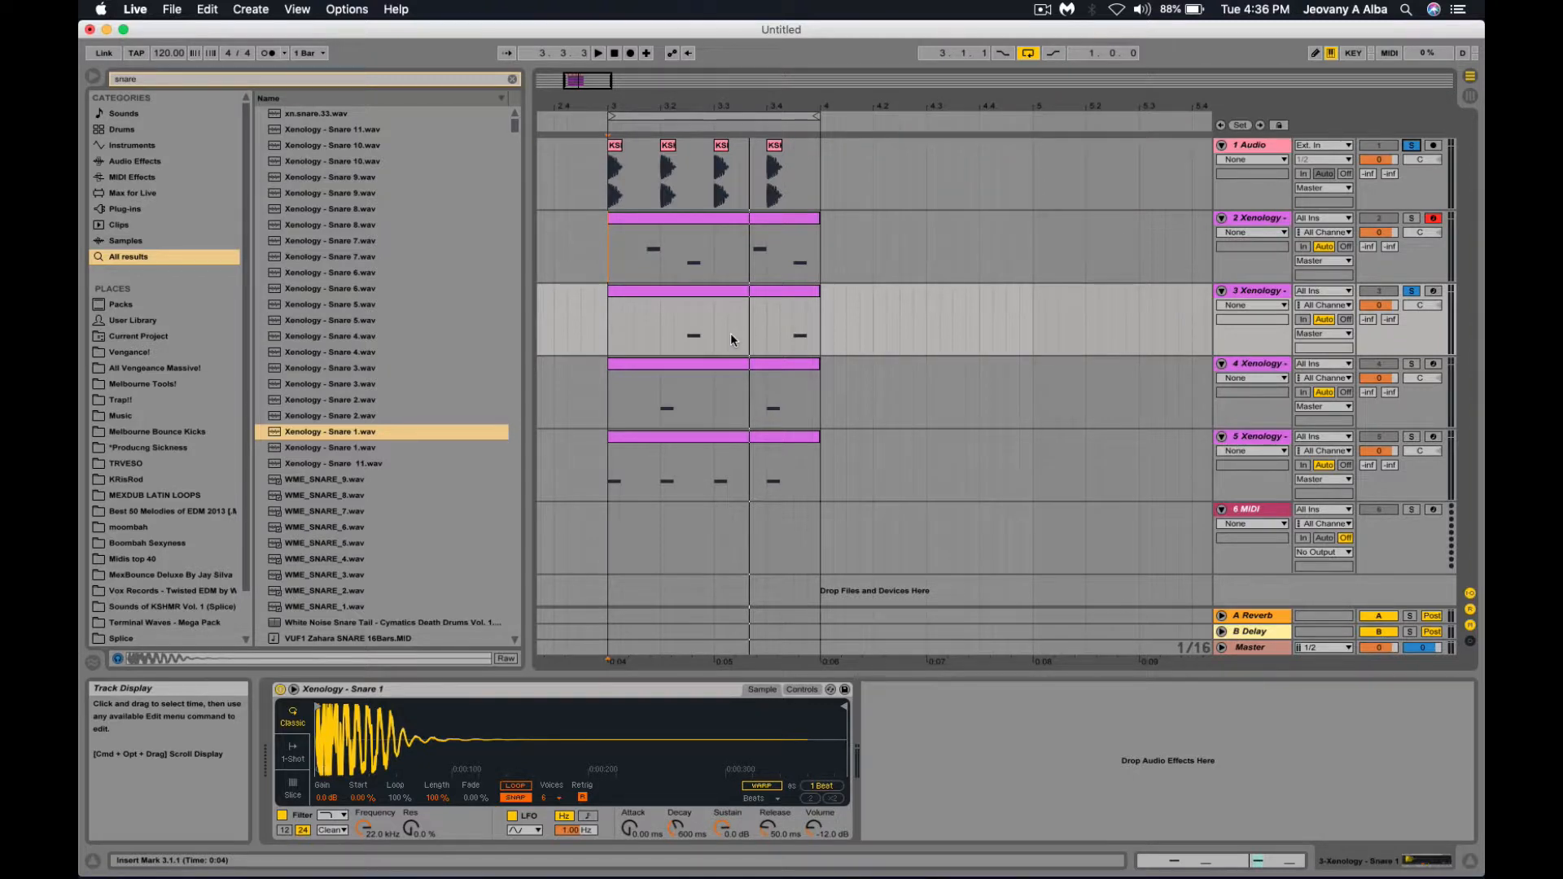
click(380, 371)
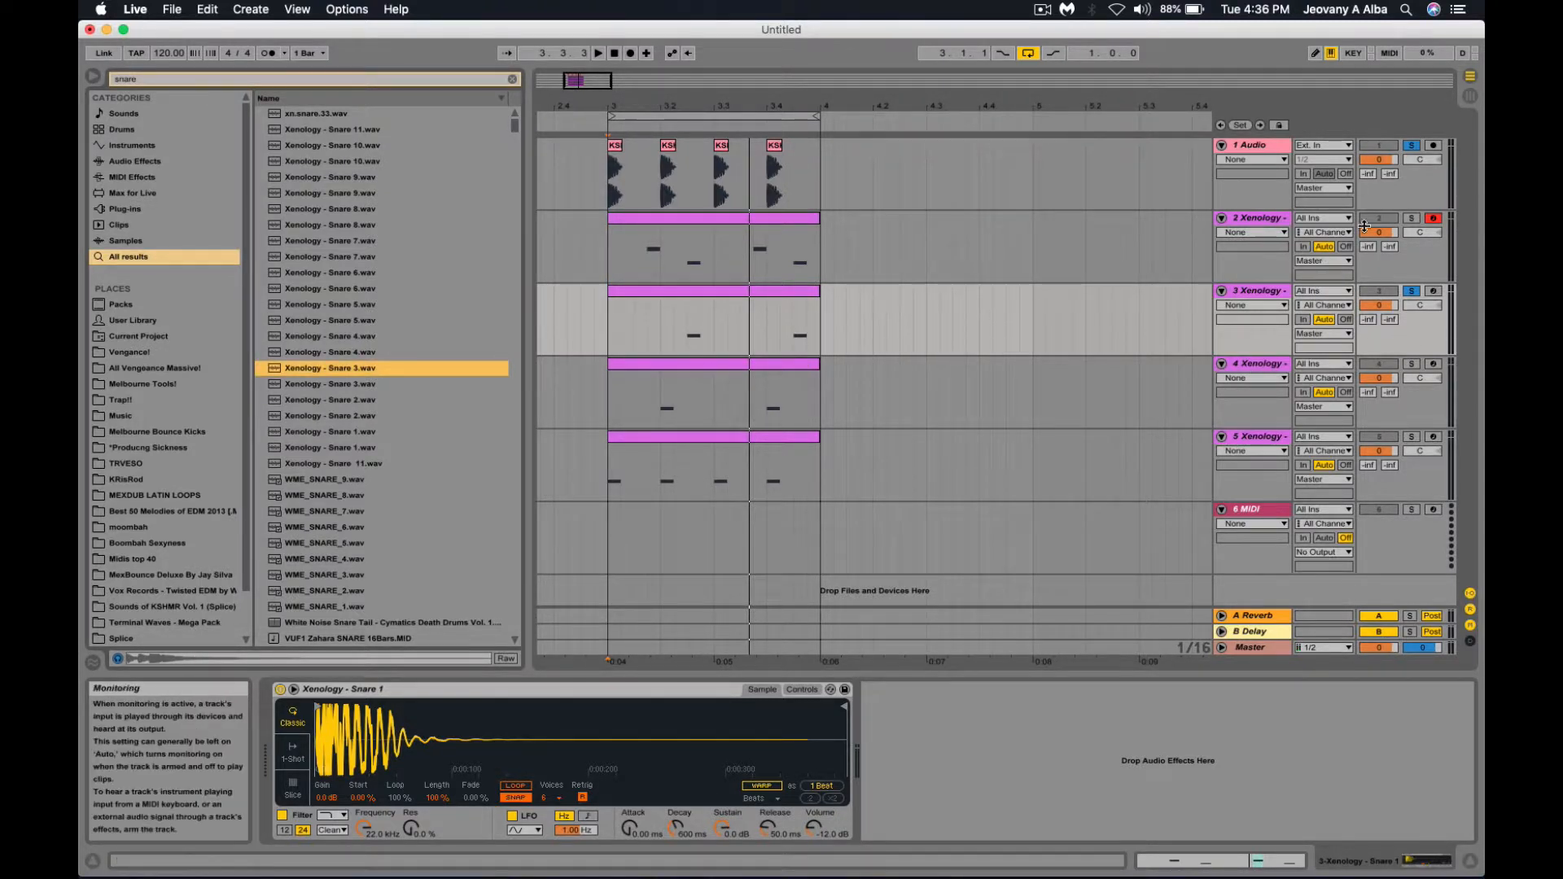
click(1411, 219)
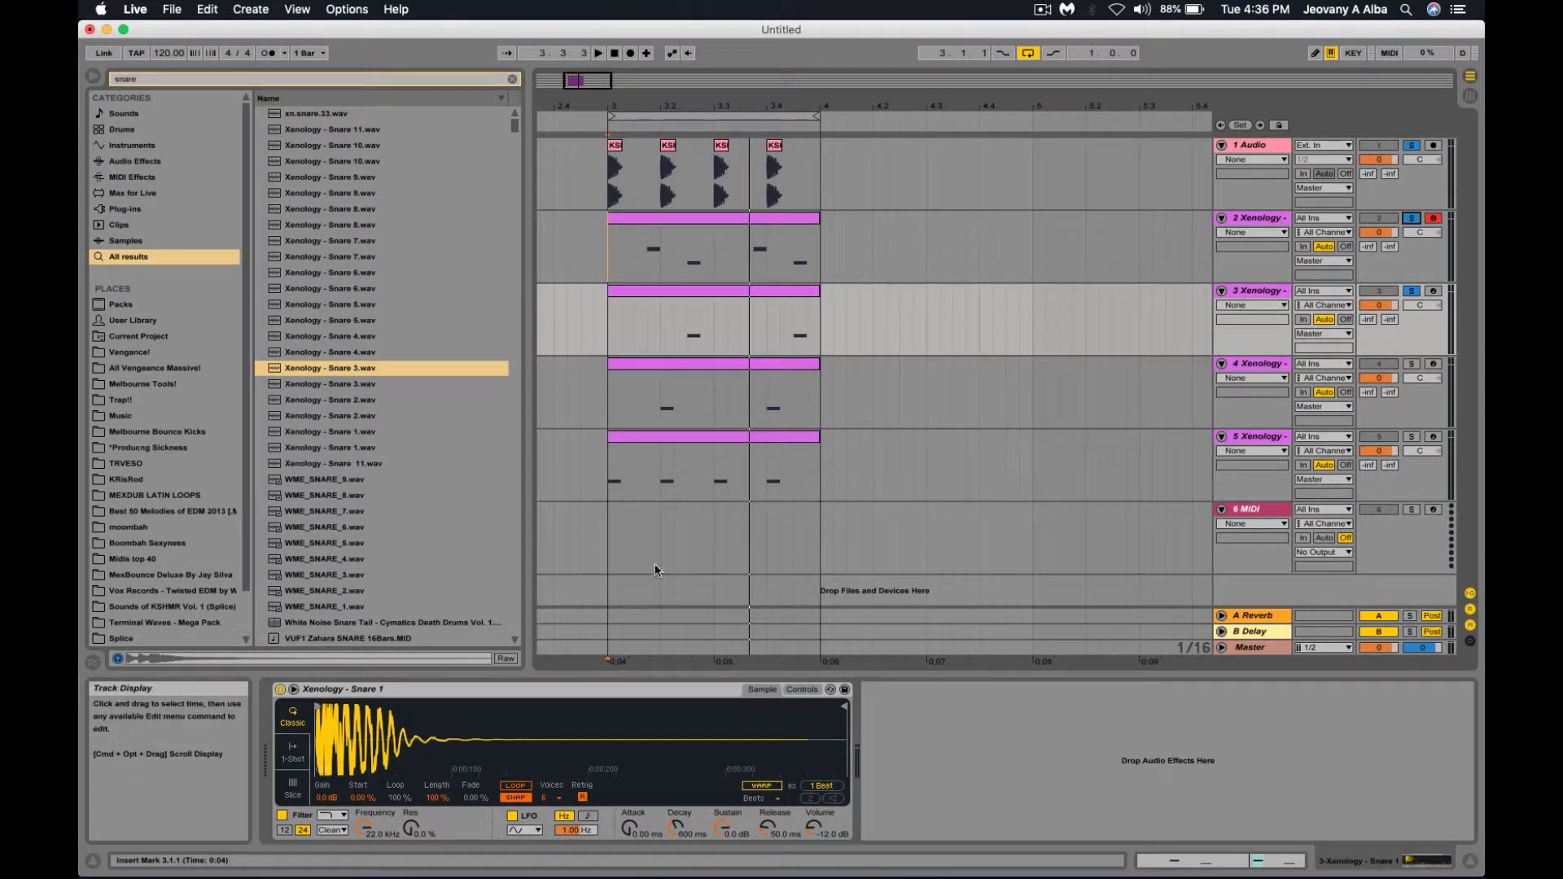
click(831, 690)
key(space)
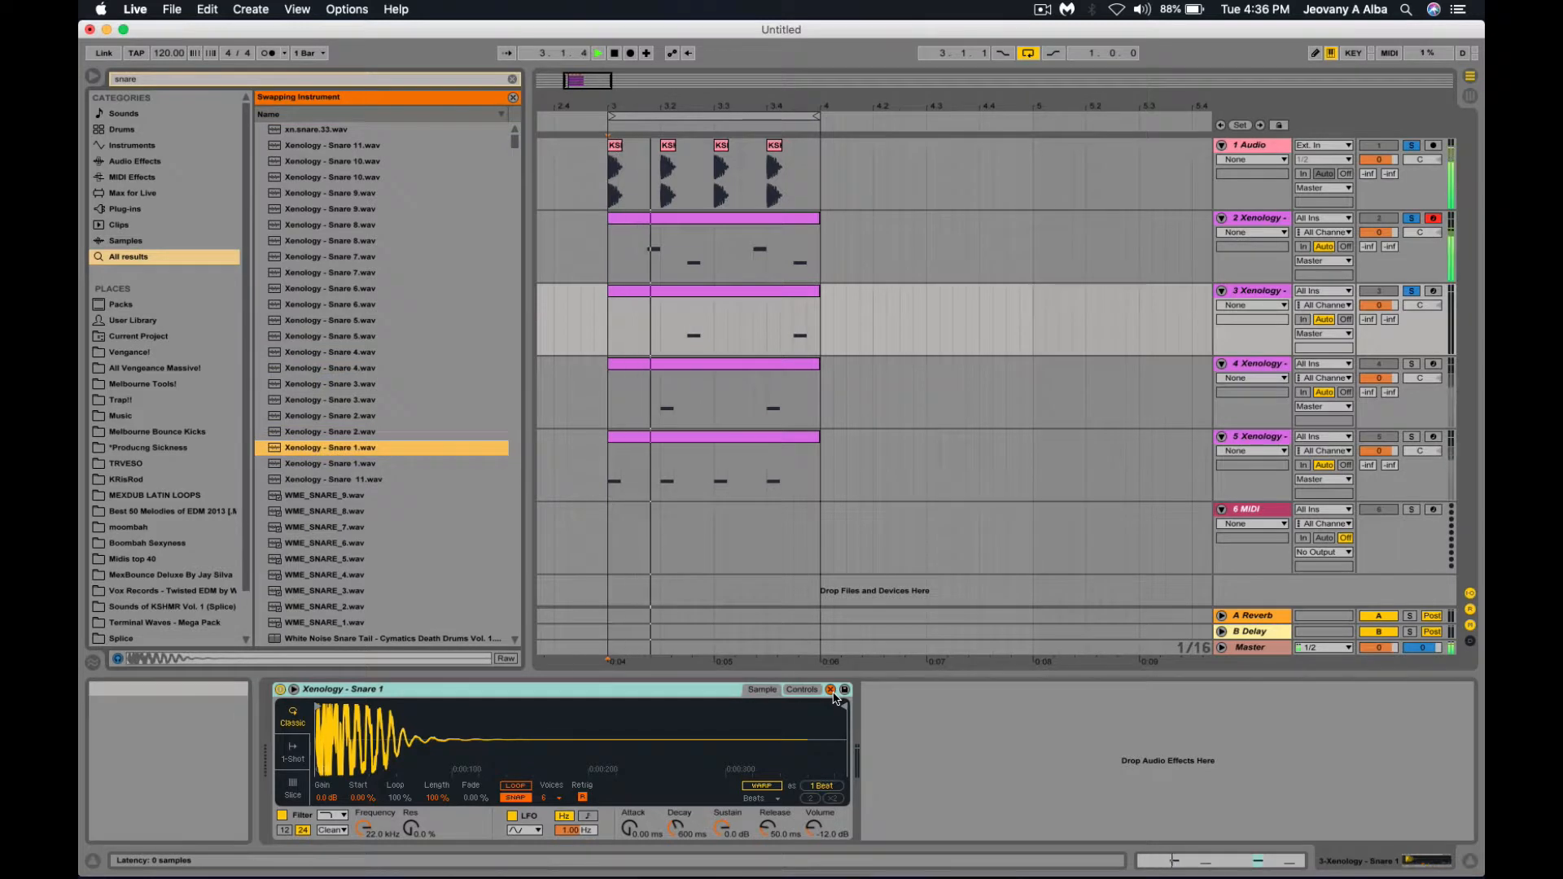
Audition Snare 7, 9, 2 and 1 in track 3's Simpler, settle on Xenology - Snare 6, then stop.
click(334, 273)
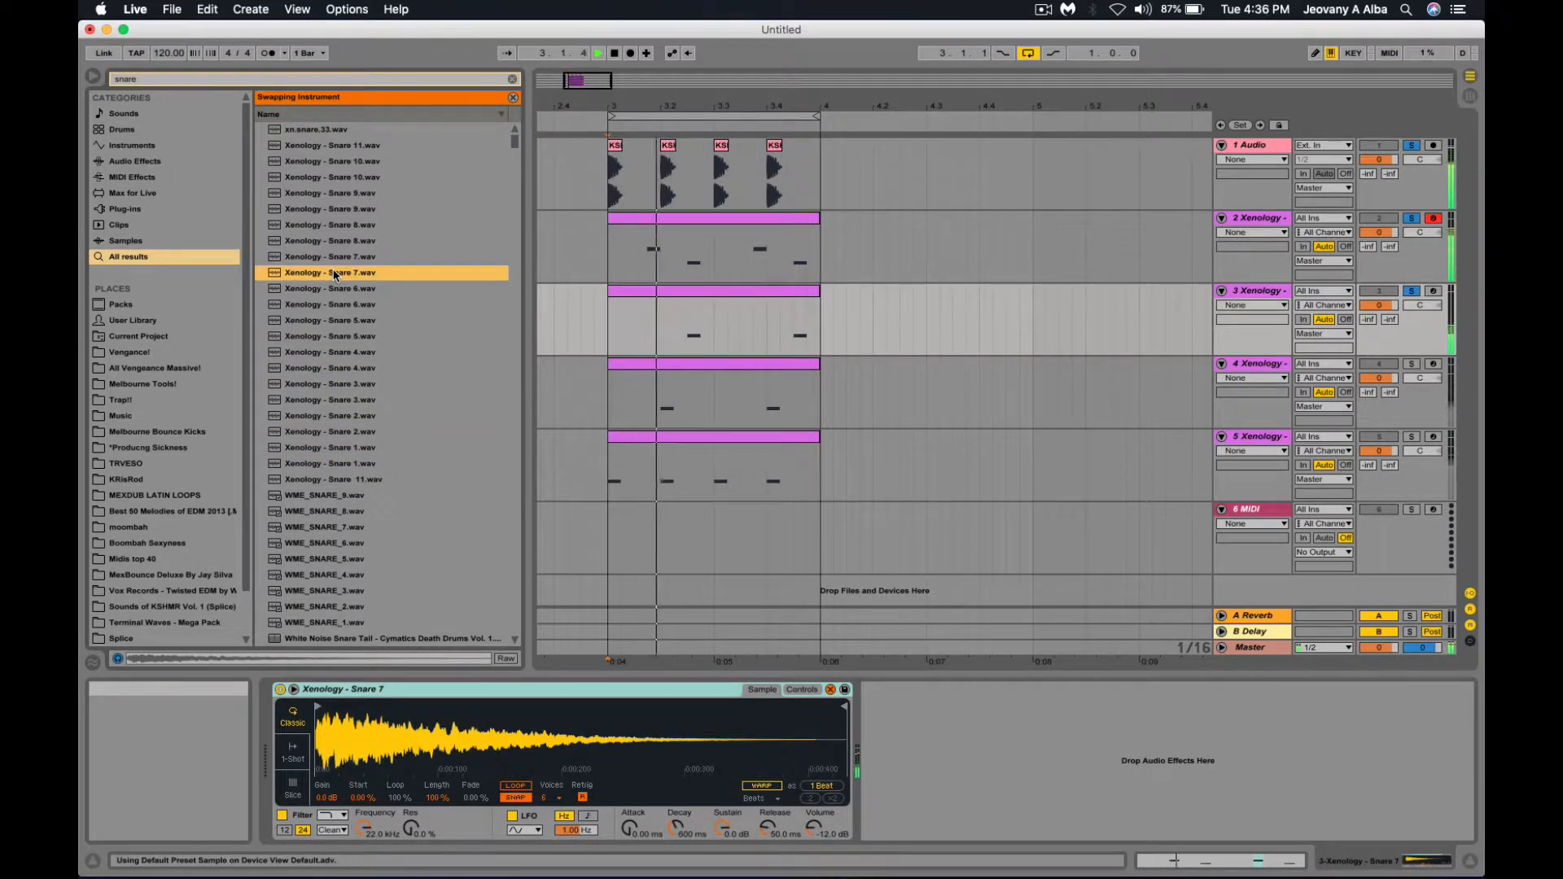
click(350, 194)
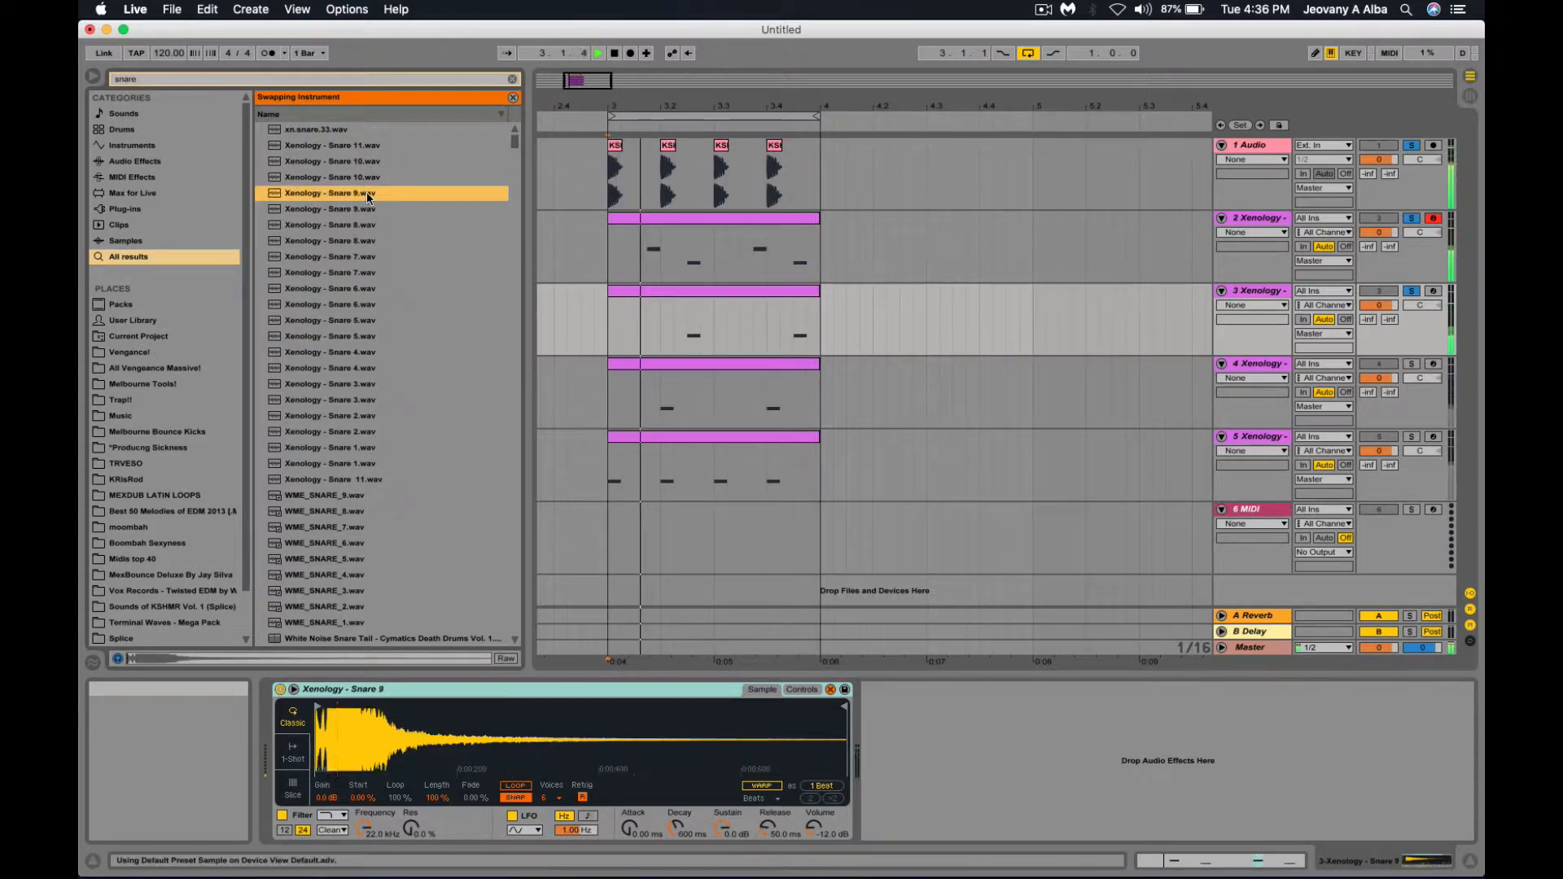
click(387, 416)
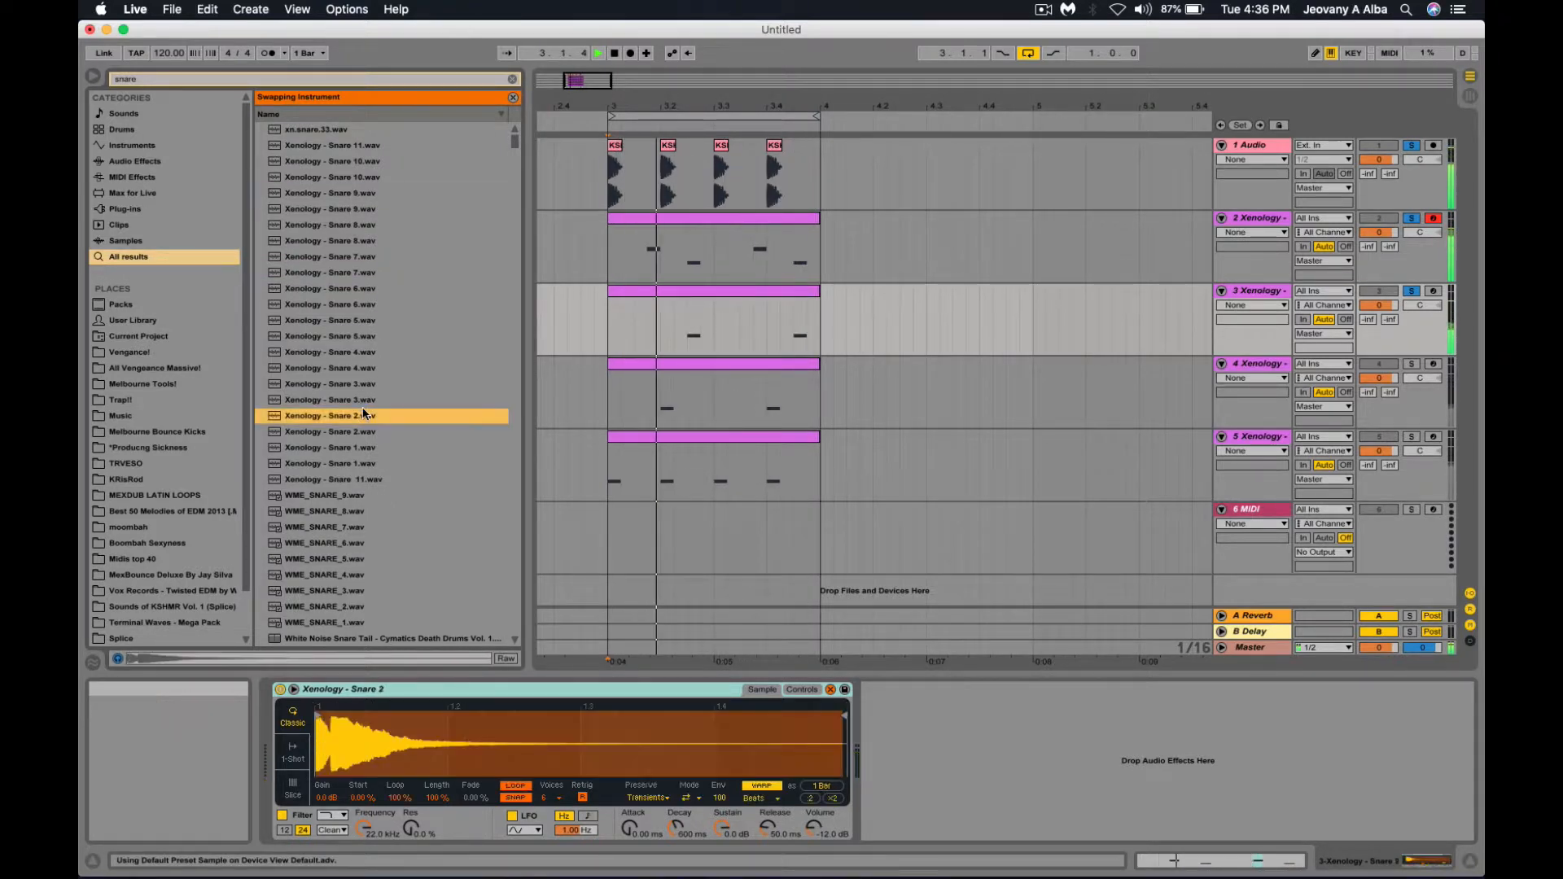
click(366, 463)
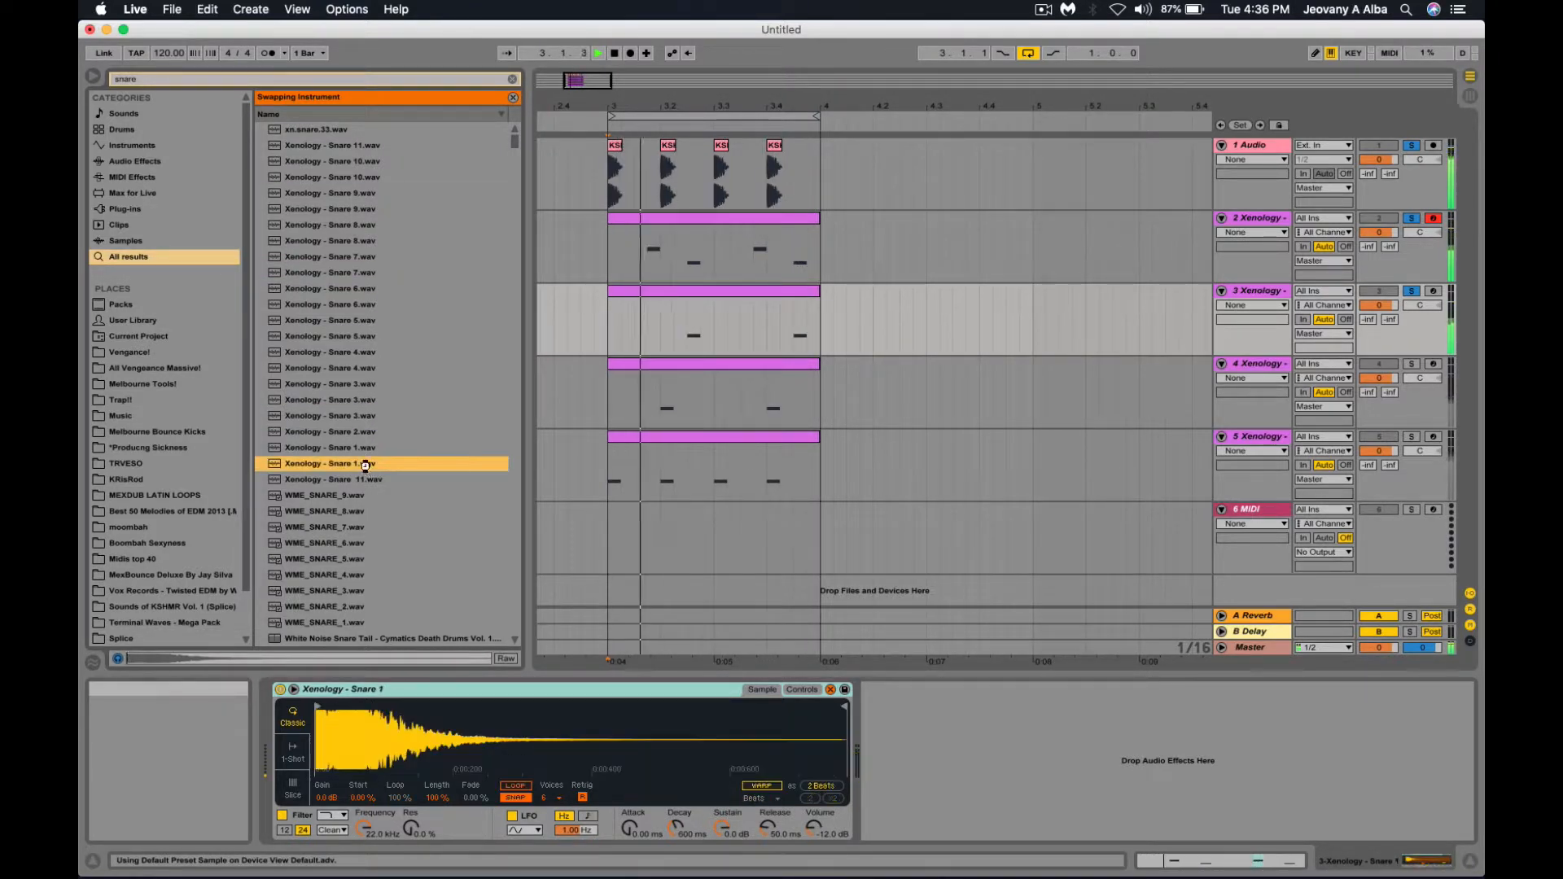
click(368, 289)
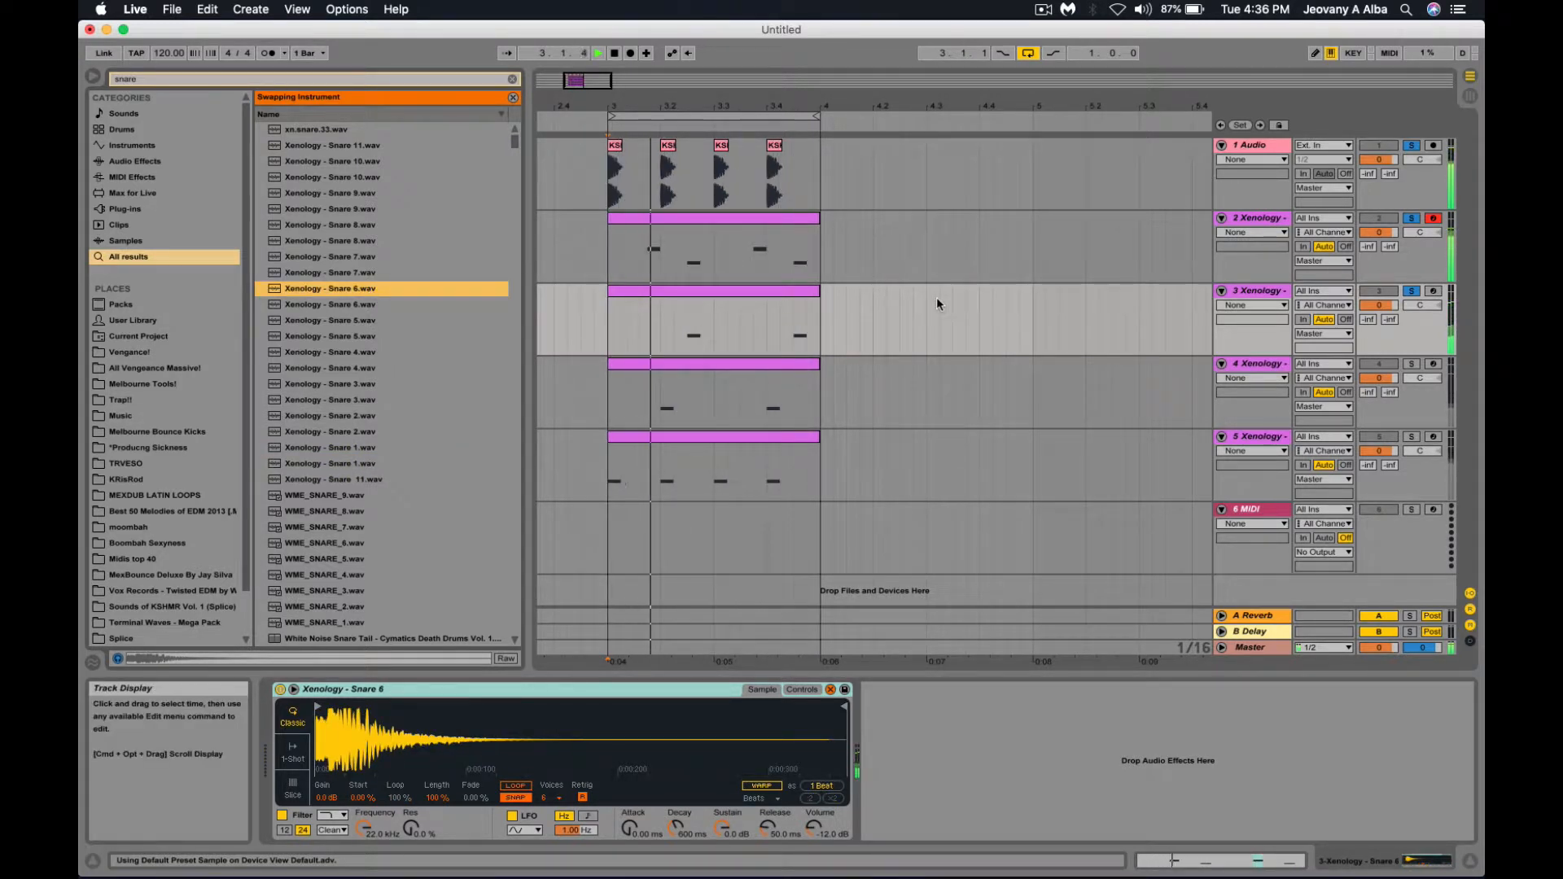
key(space)
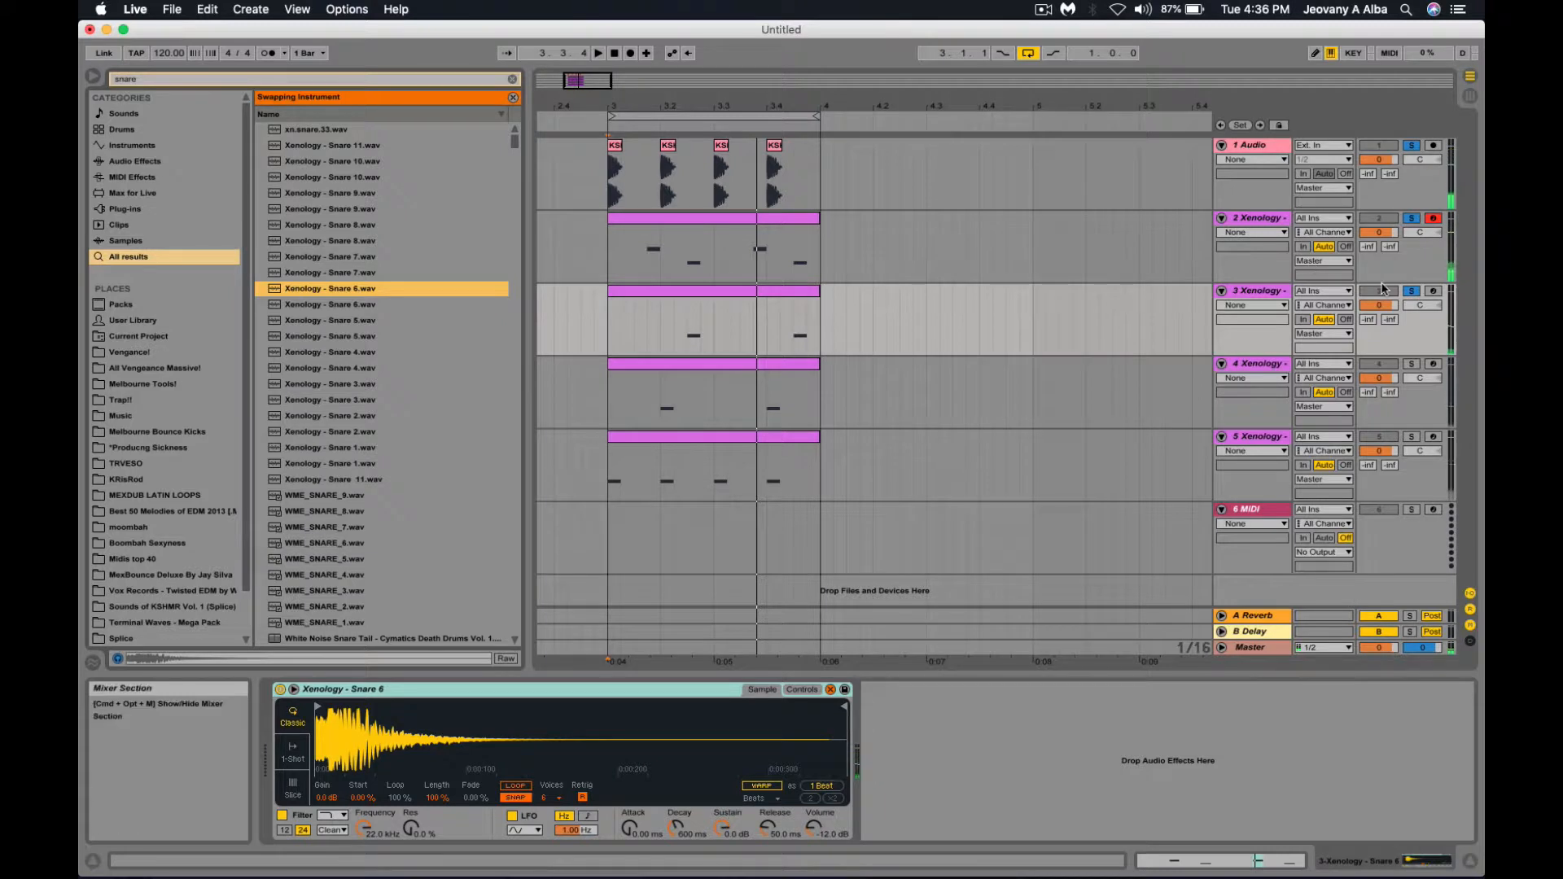
Solo track 4 together with the kick track, select track 4, and clear the browser search.
click(1415, 366)
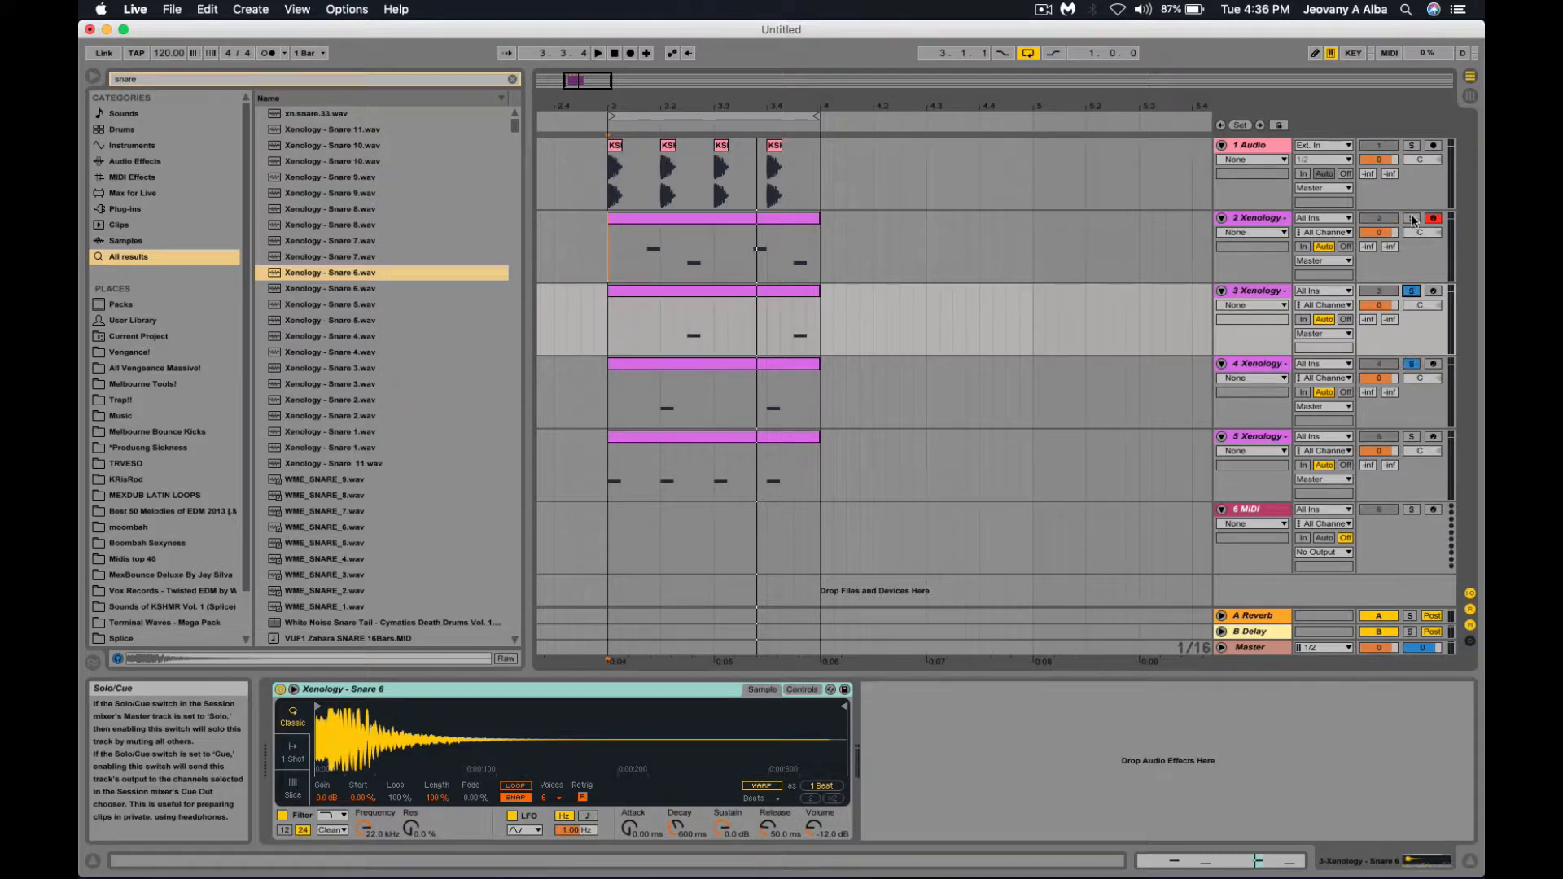
click(1411, 146)
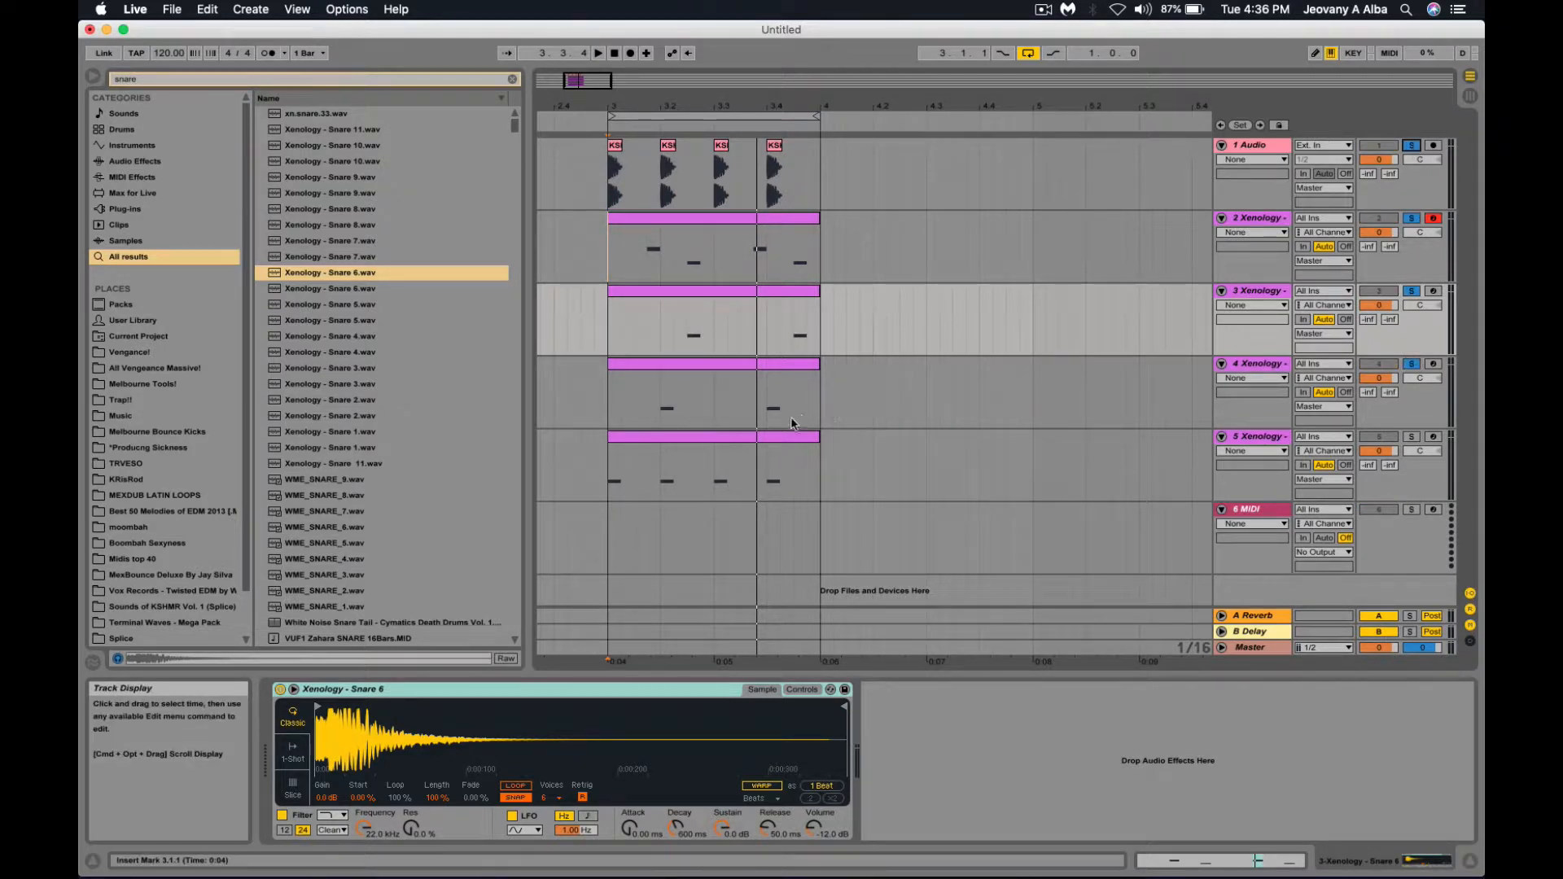
click(740, 394)
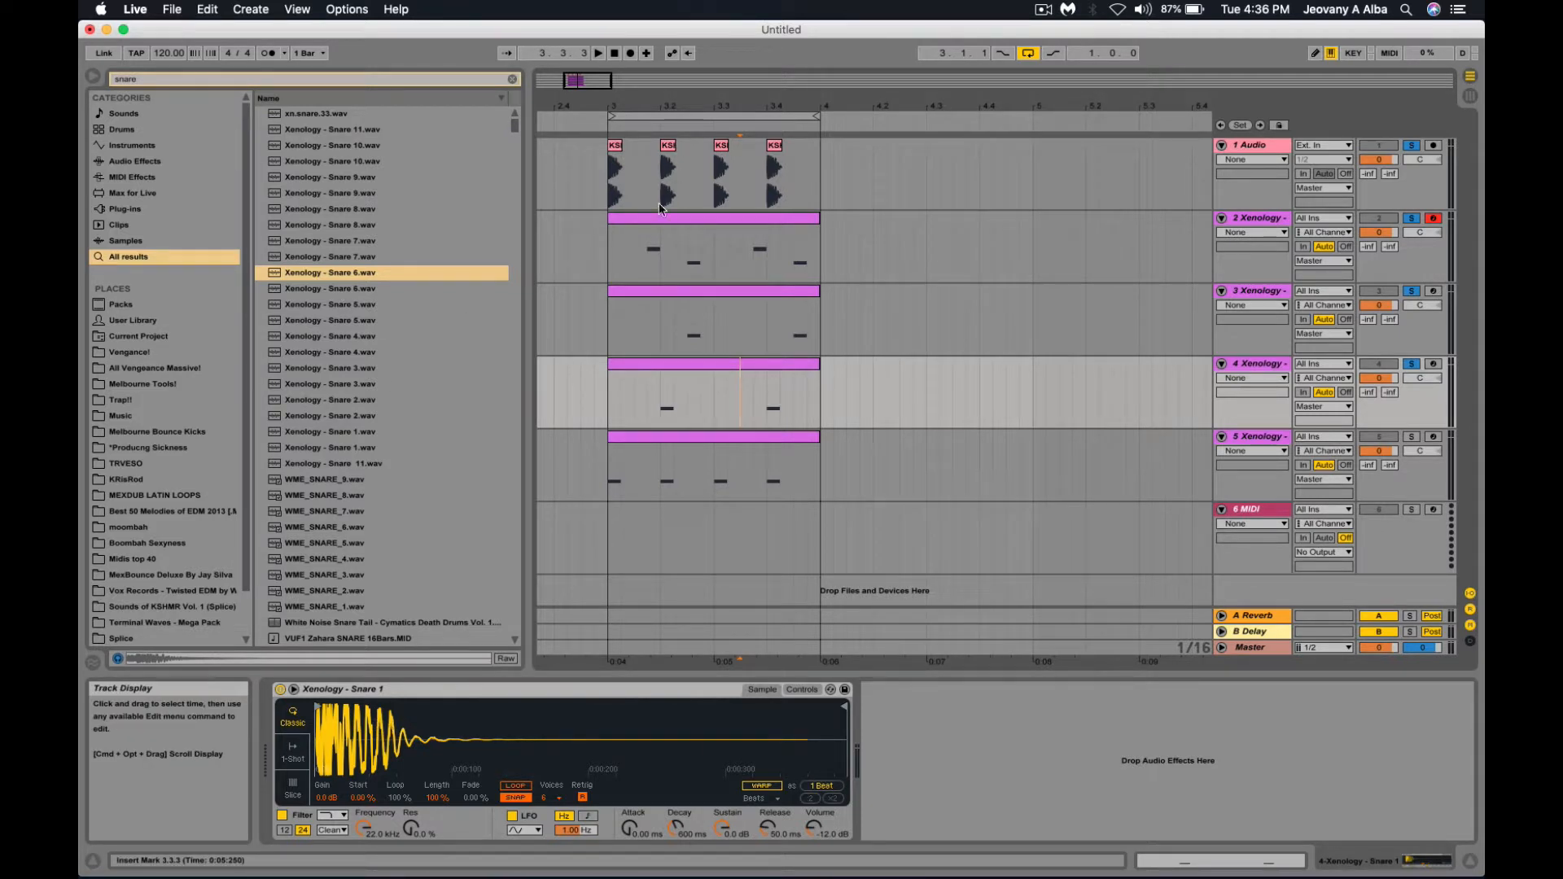
click(250, 73)
Search for 'clap' and audition Xenology Claps 20, 15, 11, 9 and 6.
text(clap)
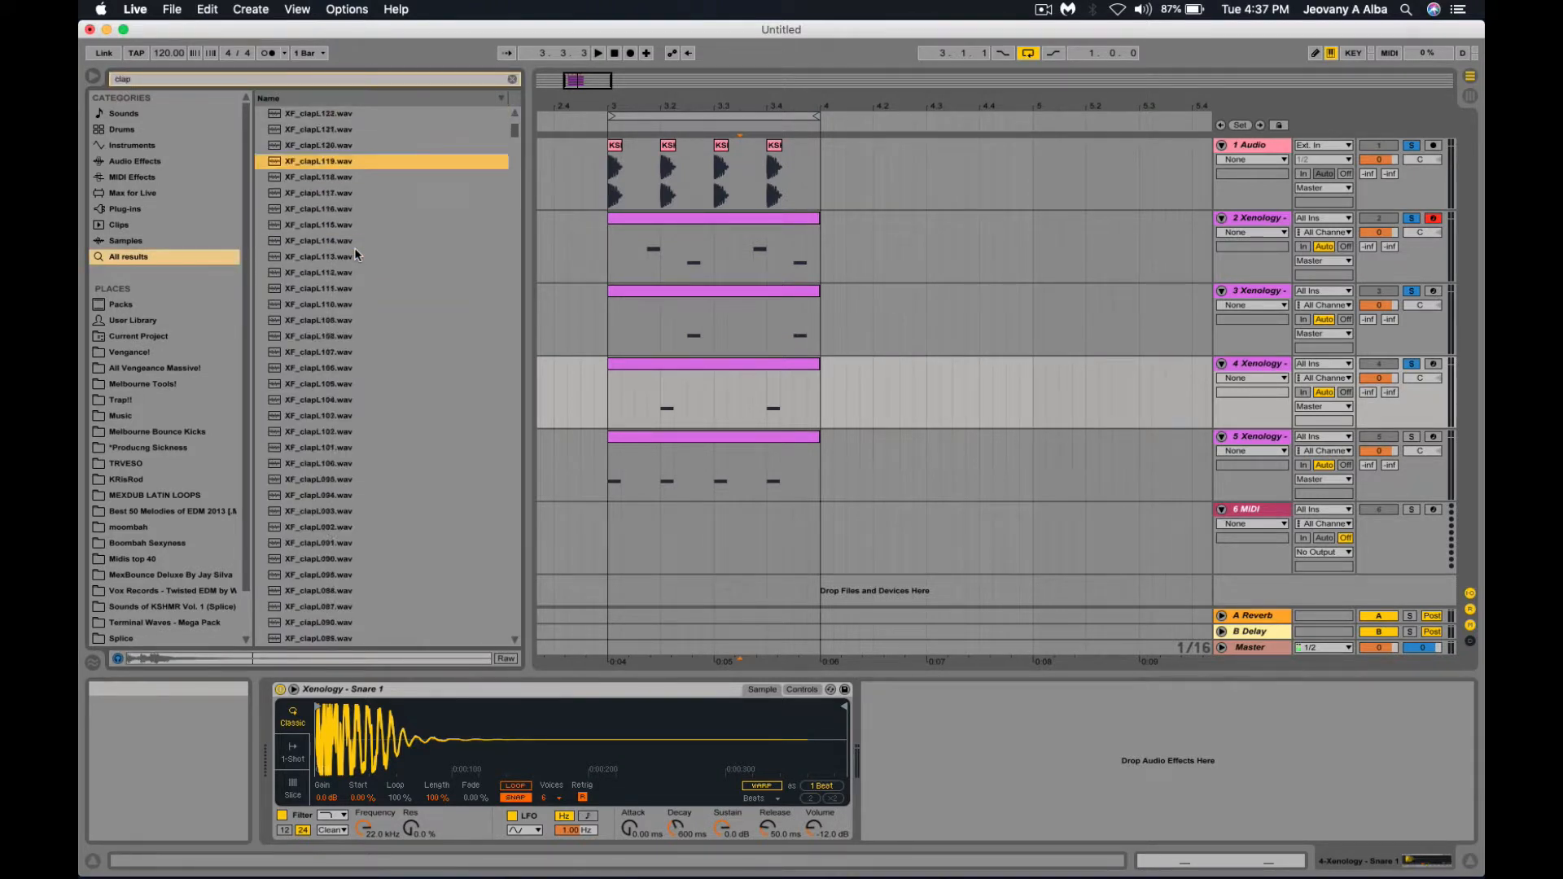
click(354, 255)
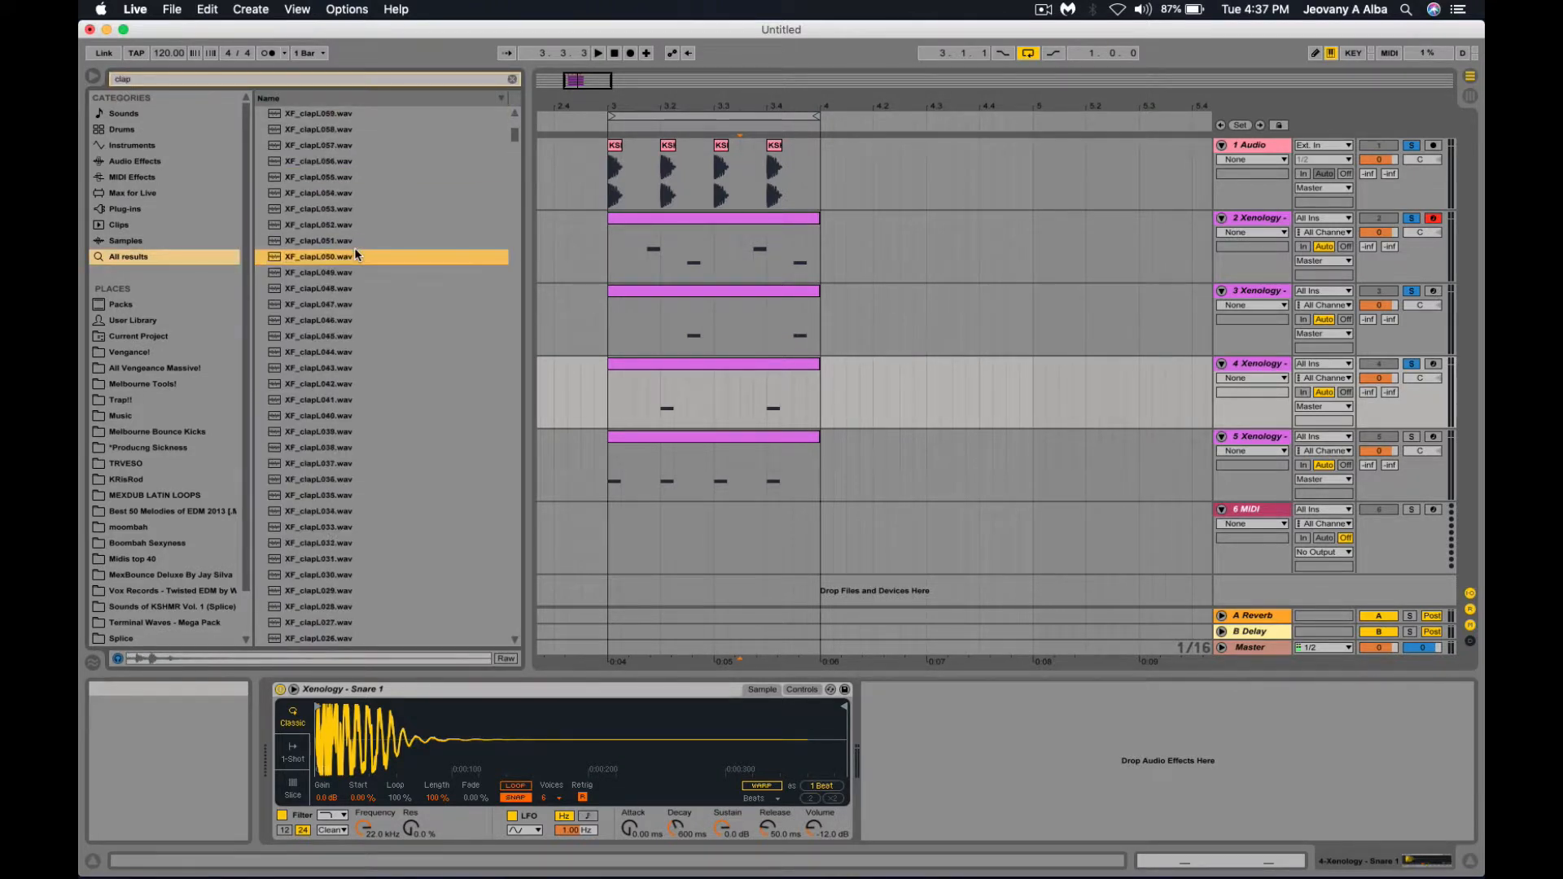
scroll(354, 256, down, 15)
click(354, 256)
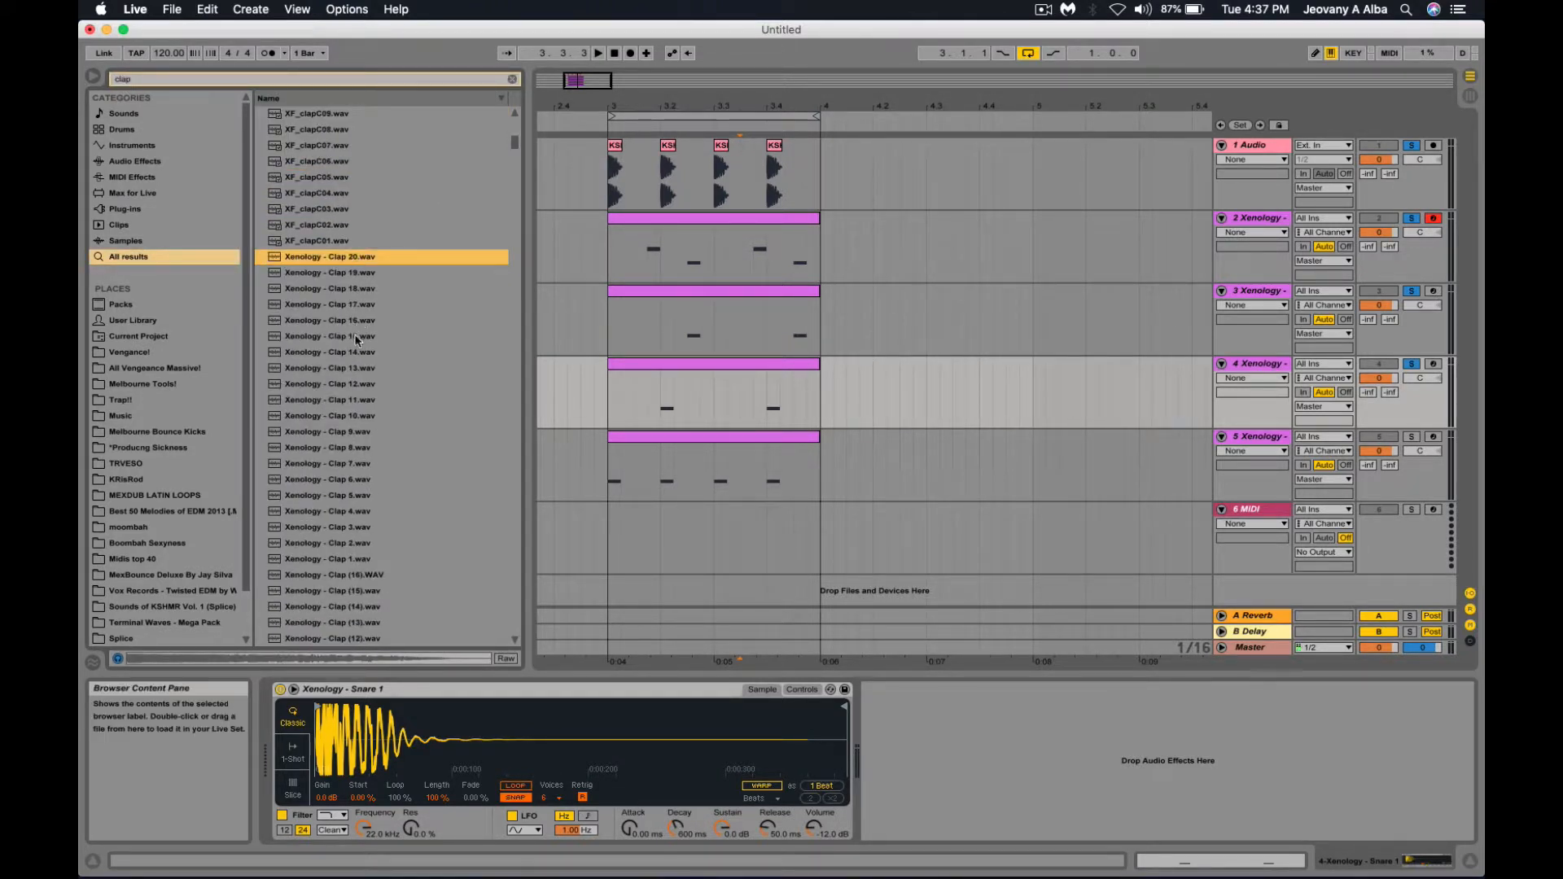
click(359, 336)
click(362, 400)
click(365, 431)
click(367, 480)
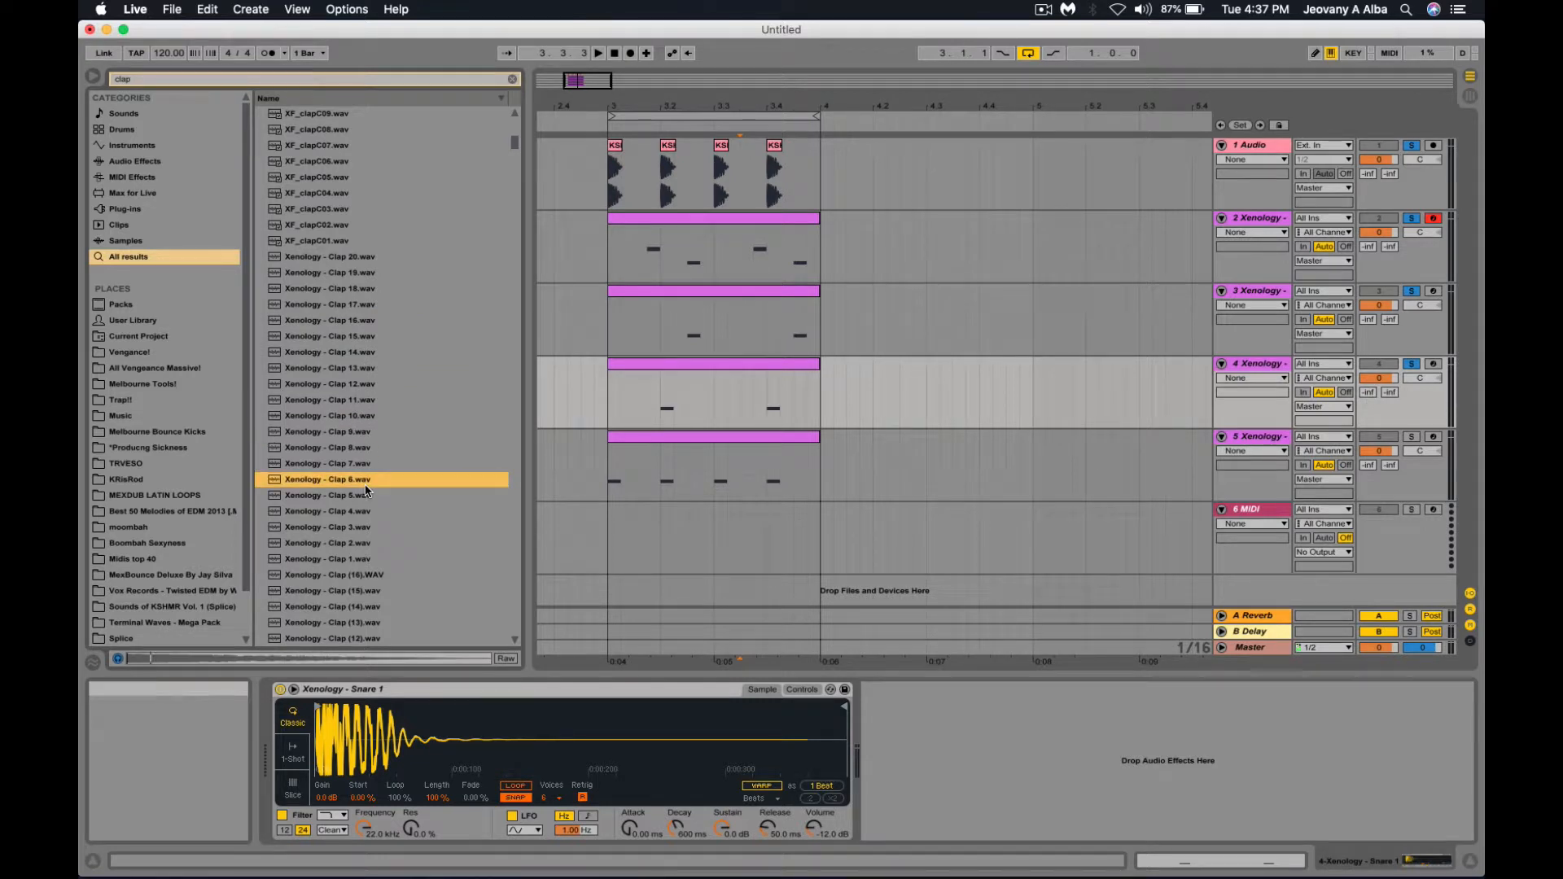
click(364, 433)
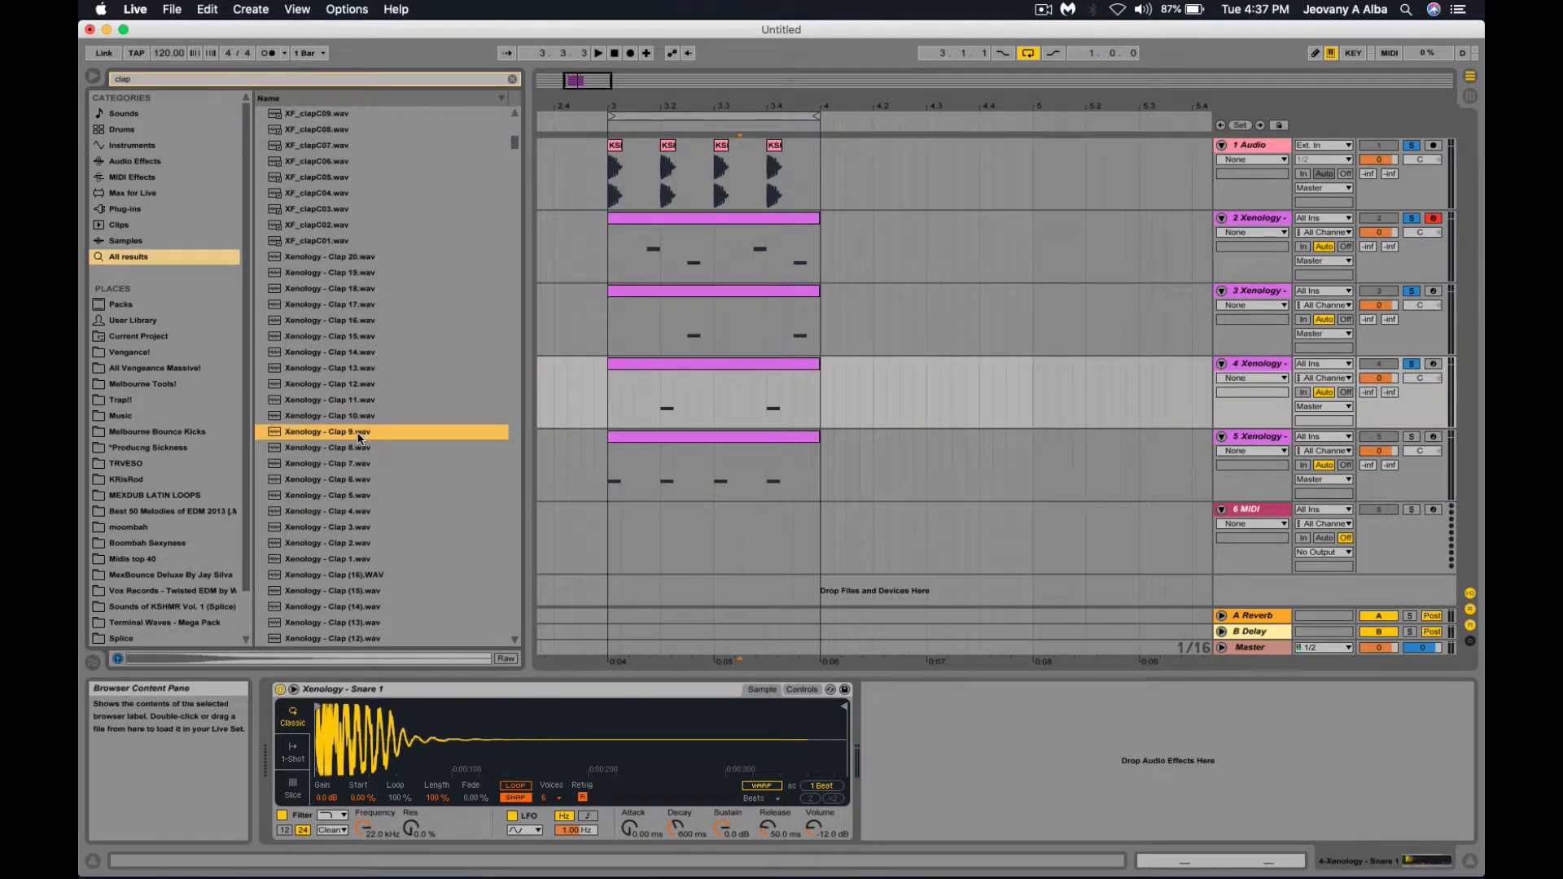
Load Xenology - Clap 9 into track 4's Simpler, set it to -7.0 dB, and play from bar 3.
drag(405, 722, 405, 723)
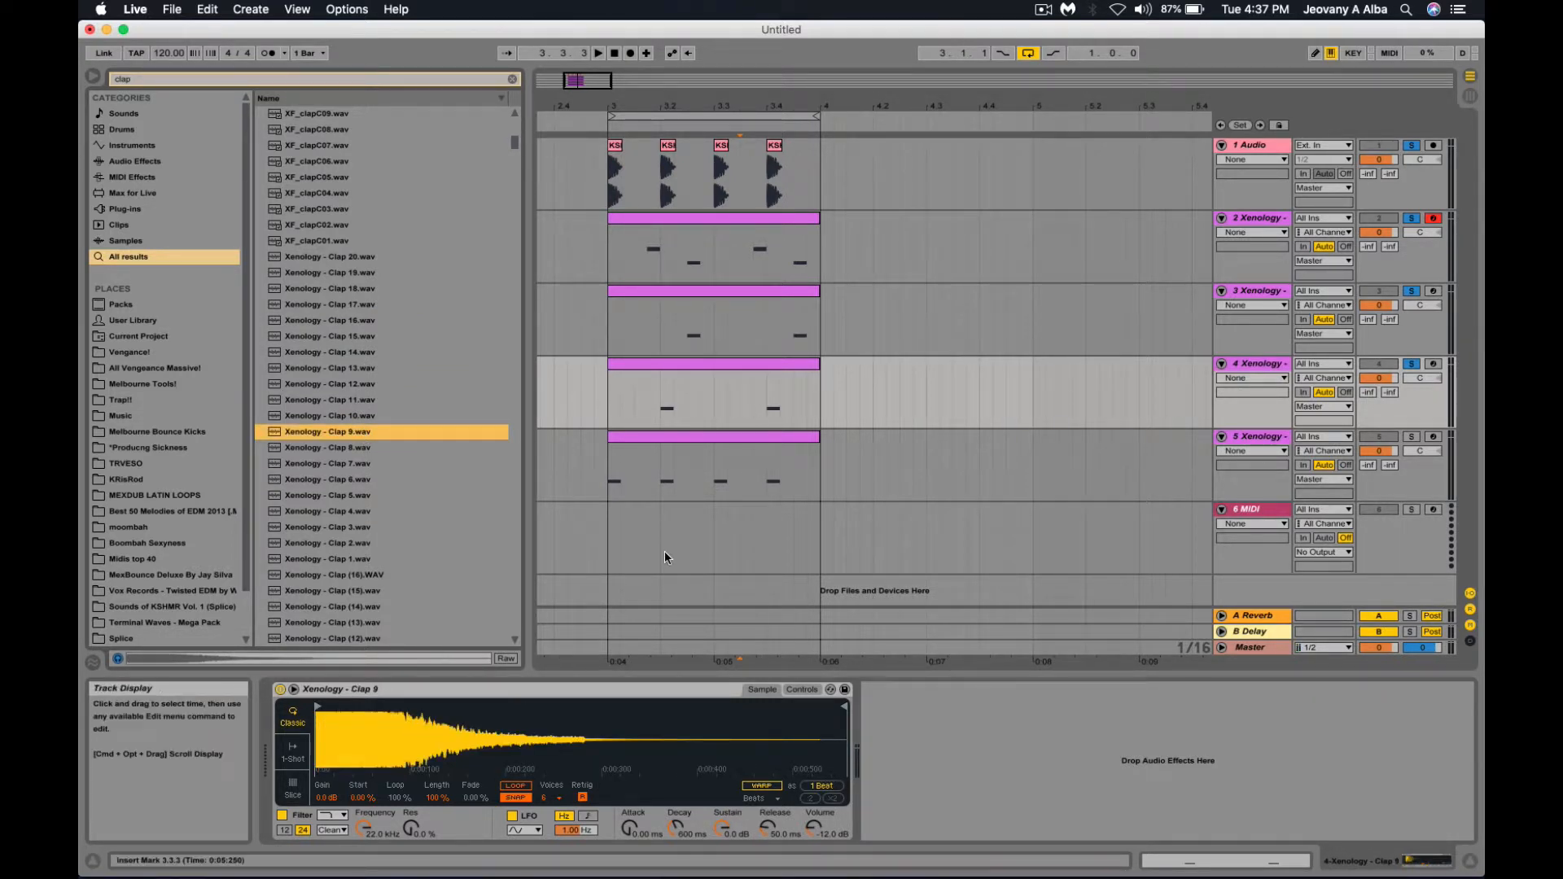
drag(1394, 384, 1394, 384)
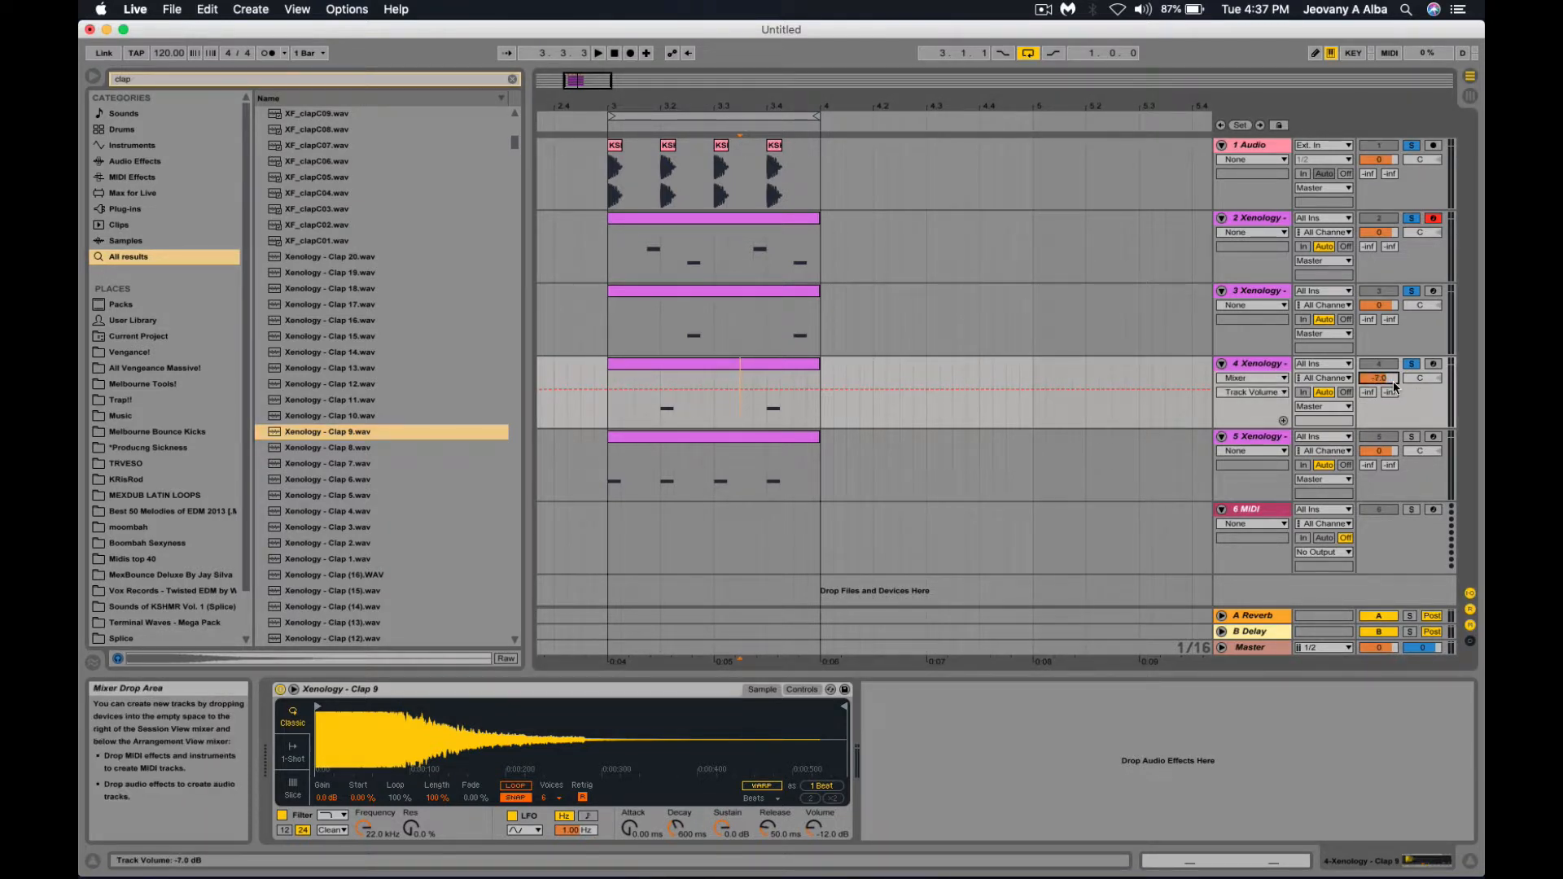
click(607, 313)
key(space)
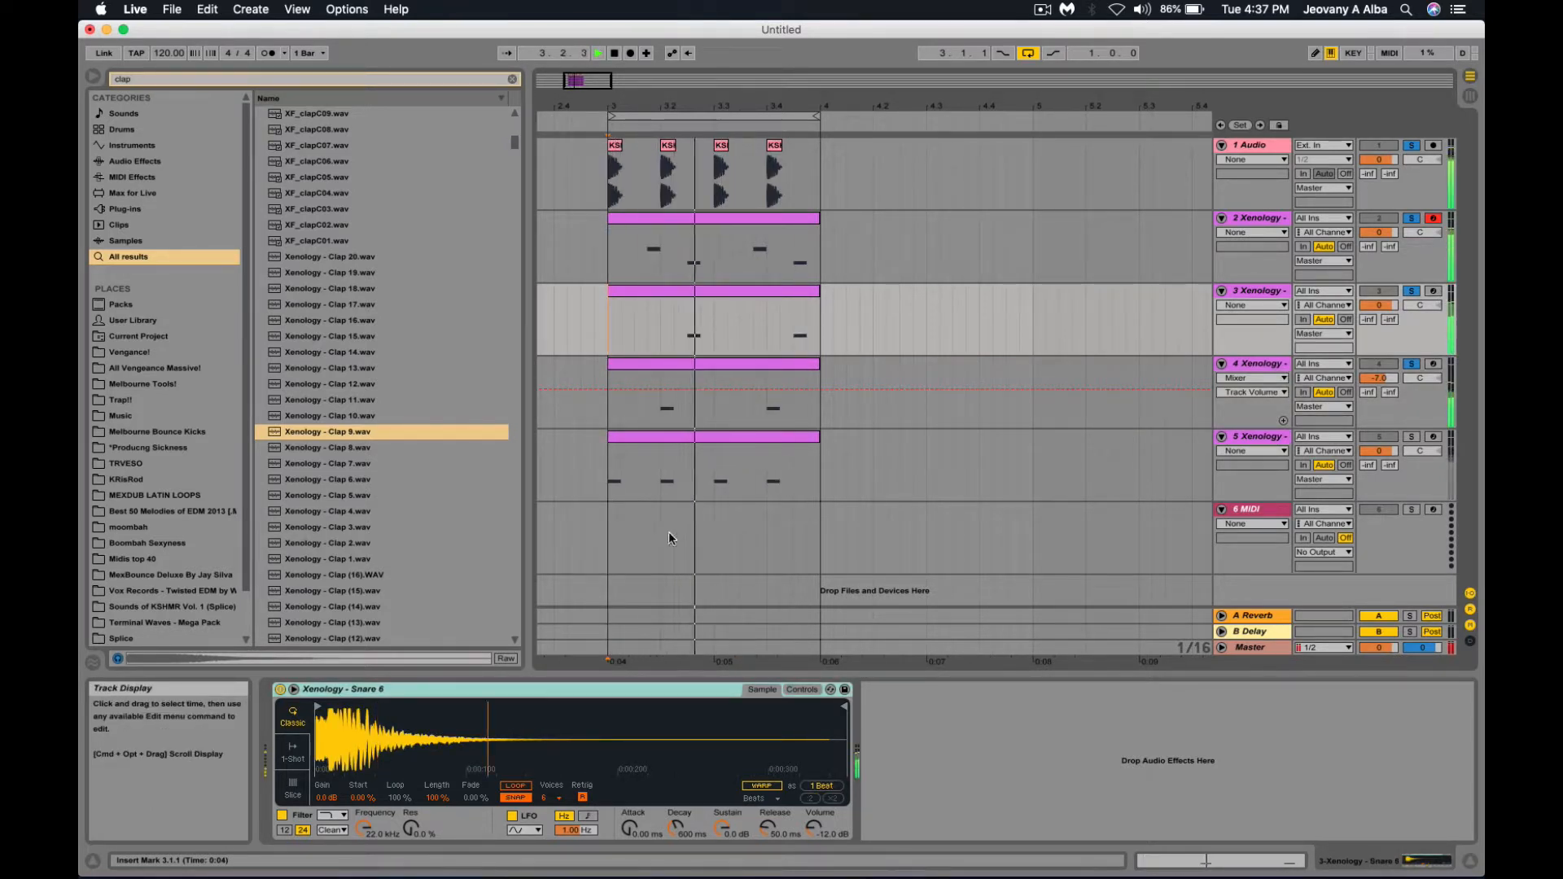
Hot-swap the clap track's sample and audition clap results including XF_clapL126 and XF_clapL108.
click(866, 406)
key(q)
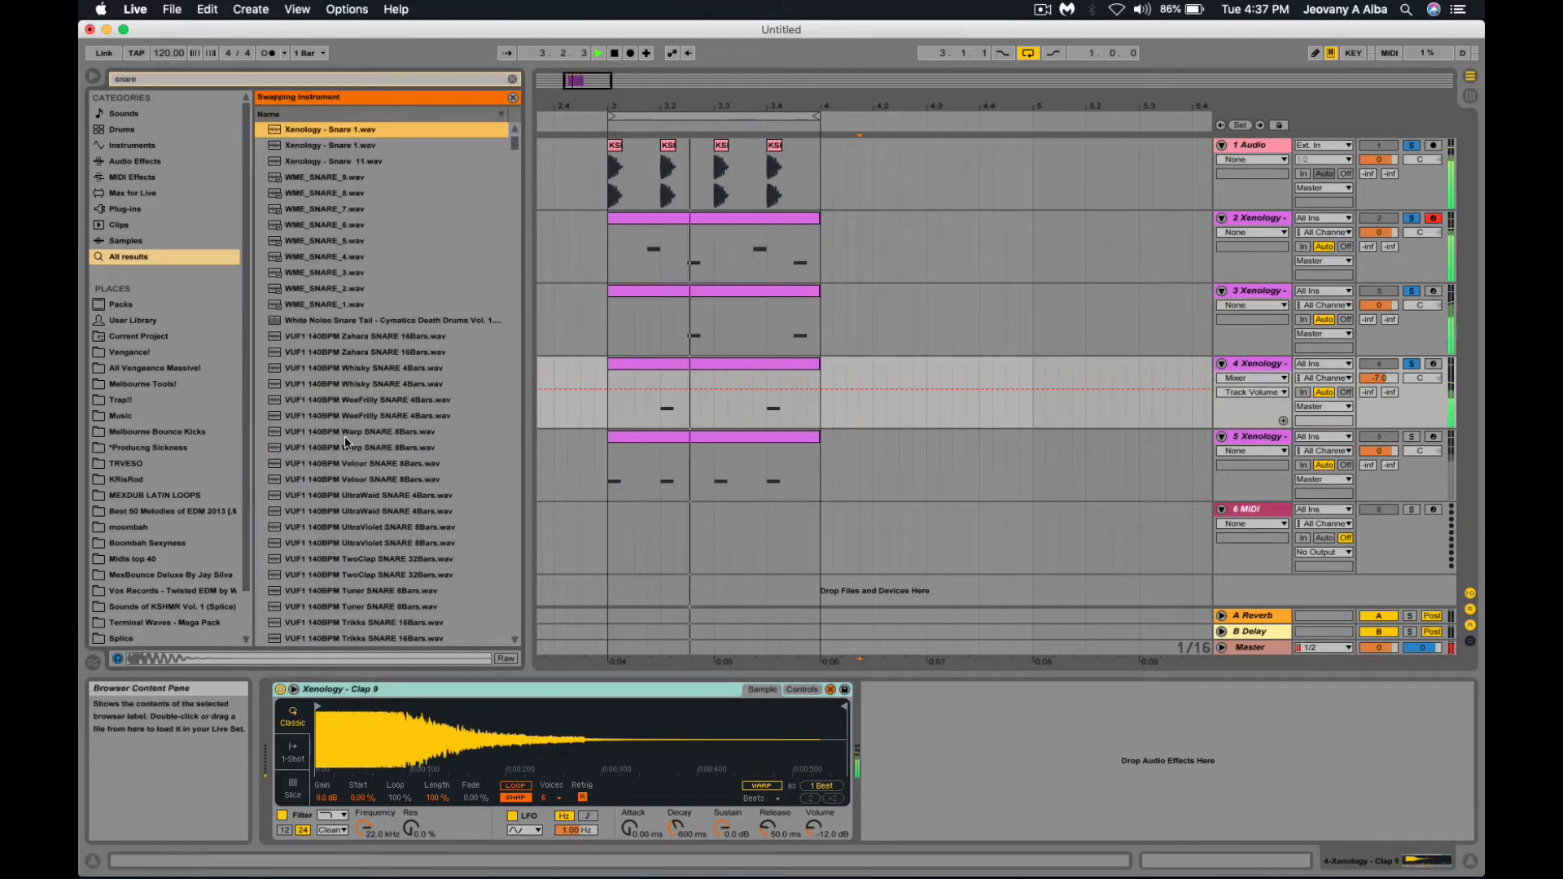
click(326, 79)
text(c)
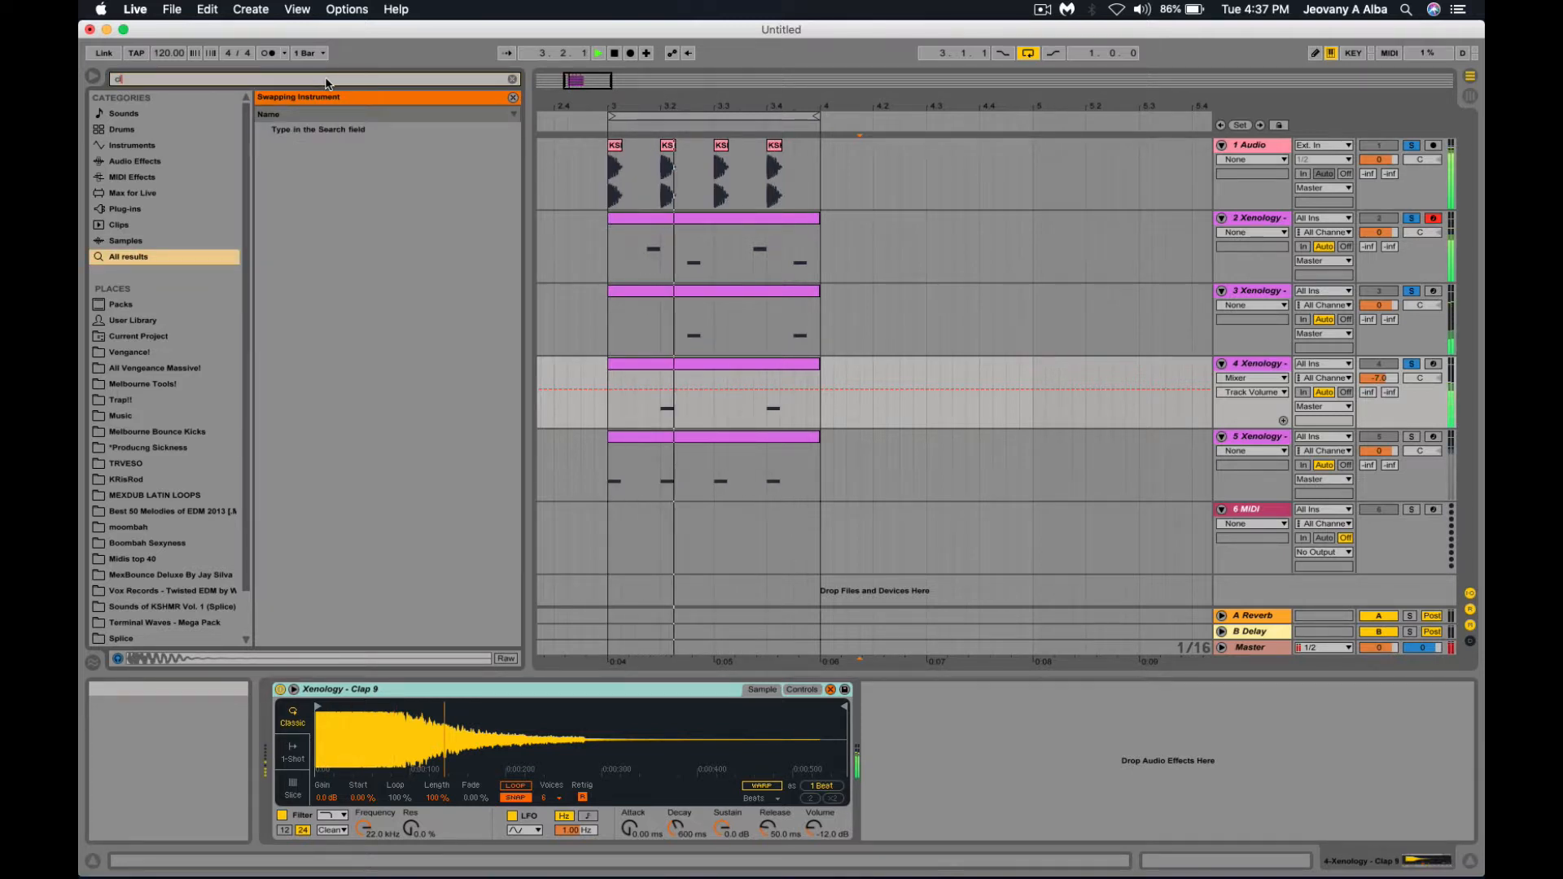
text(lap)
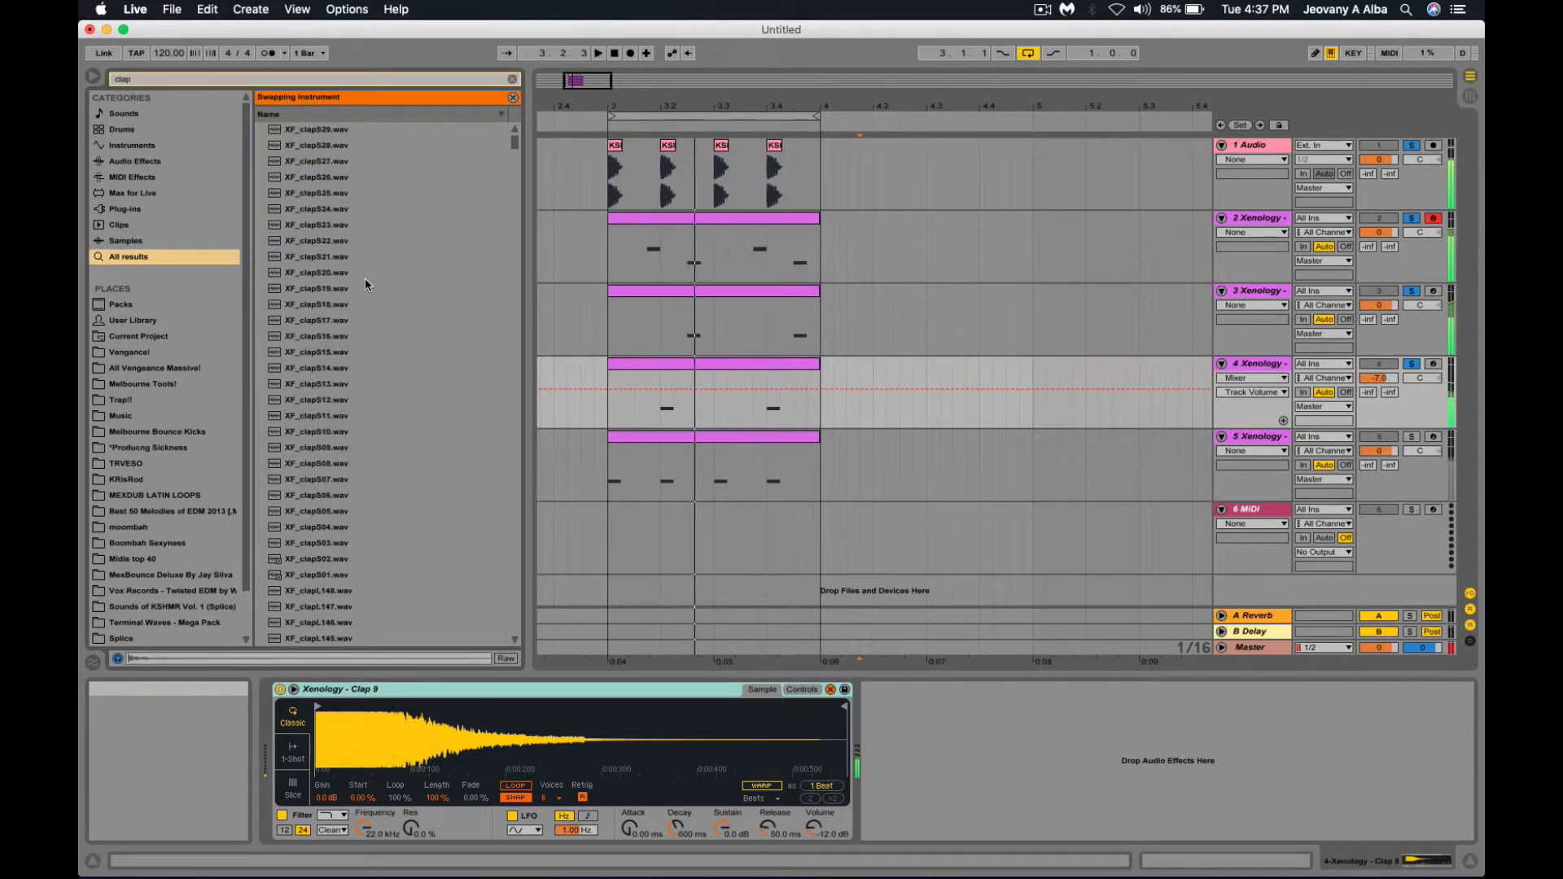
click(364, 274)
click(365, 449)
scroll(364, 452, down, 10)
click(364, 449)
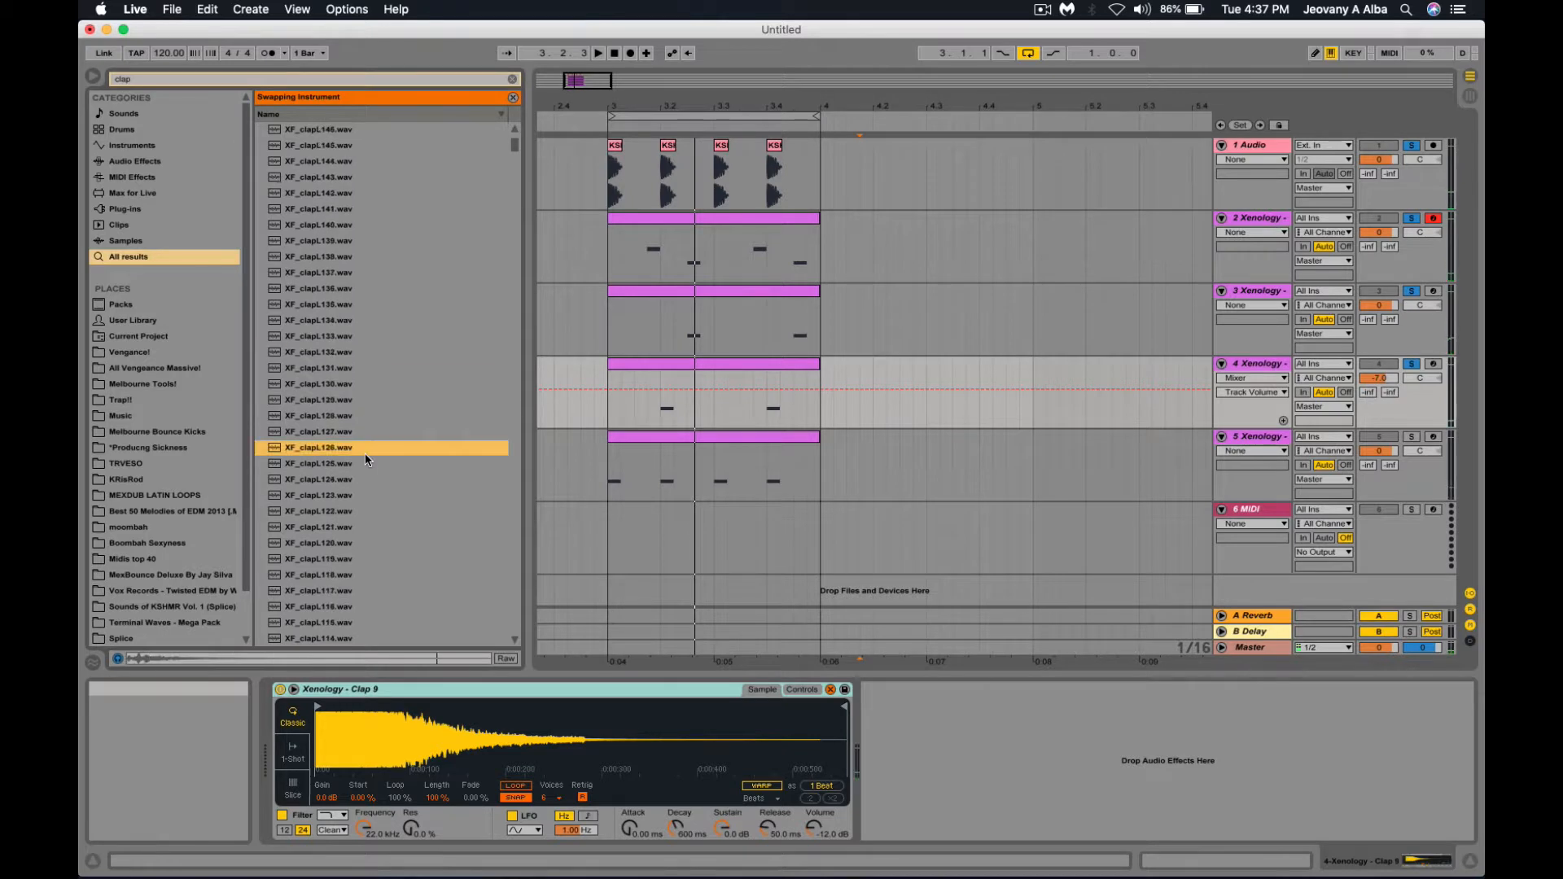
scroll(365, 453, down, 8)
click(365, 450)
scroll(365, 453, down, 10)
click(364, 449)
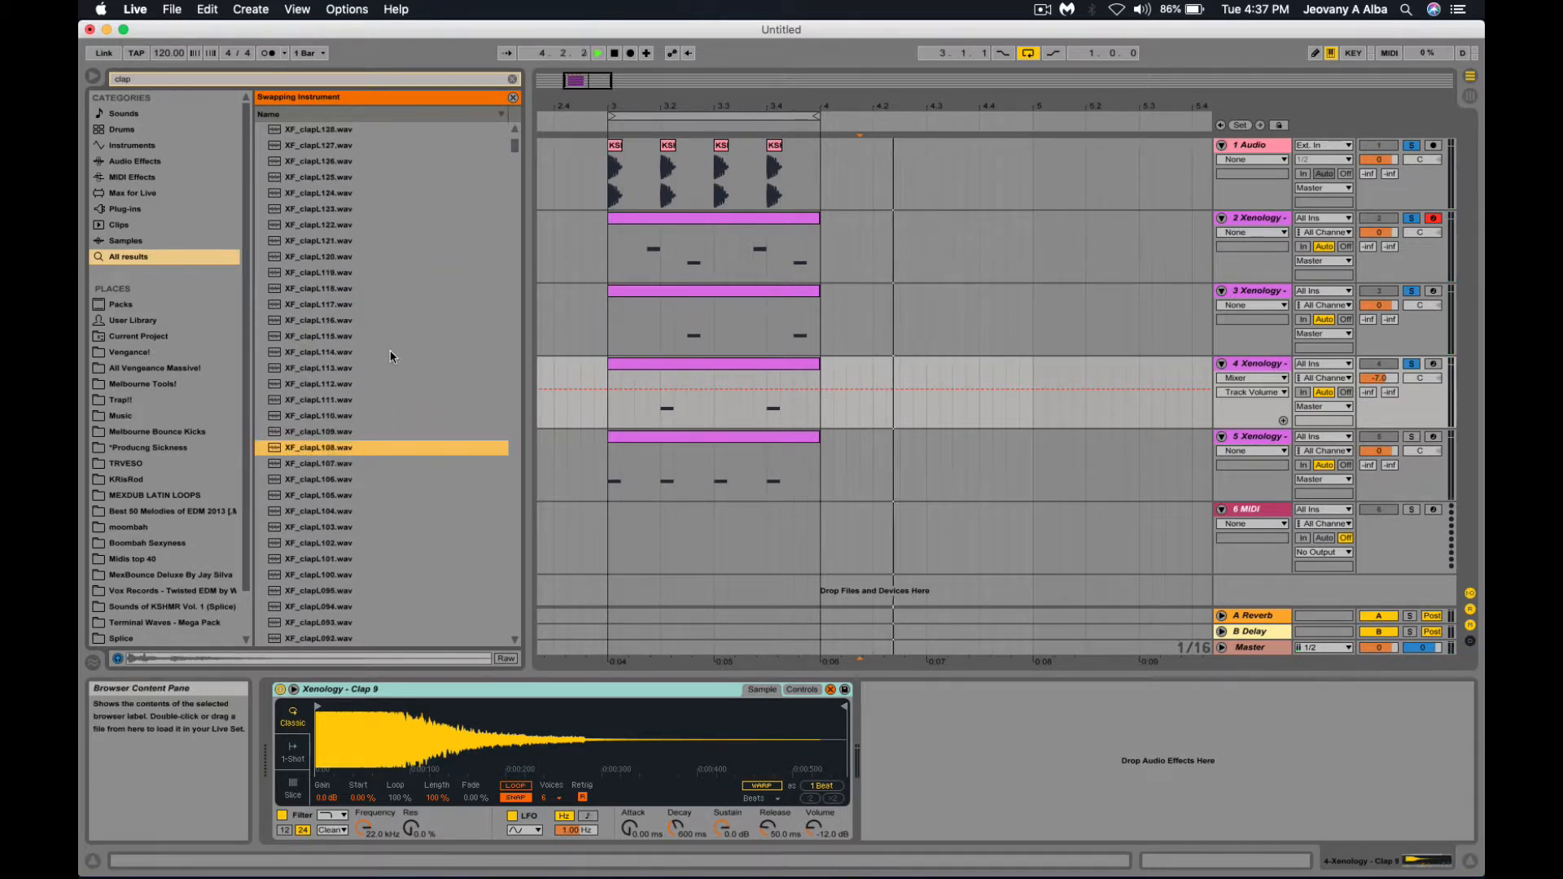
Try XF_clapS21, XF_clapS11 and XF_clapL145 in the clap Simpler, settling on XF_clapL112.
click(606, 334)
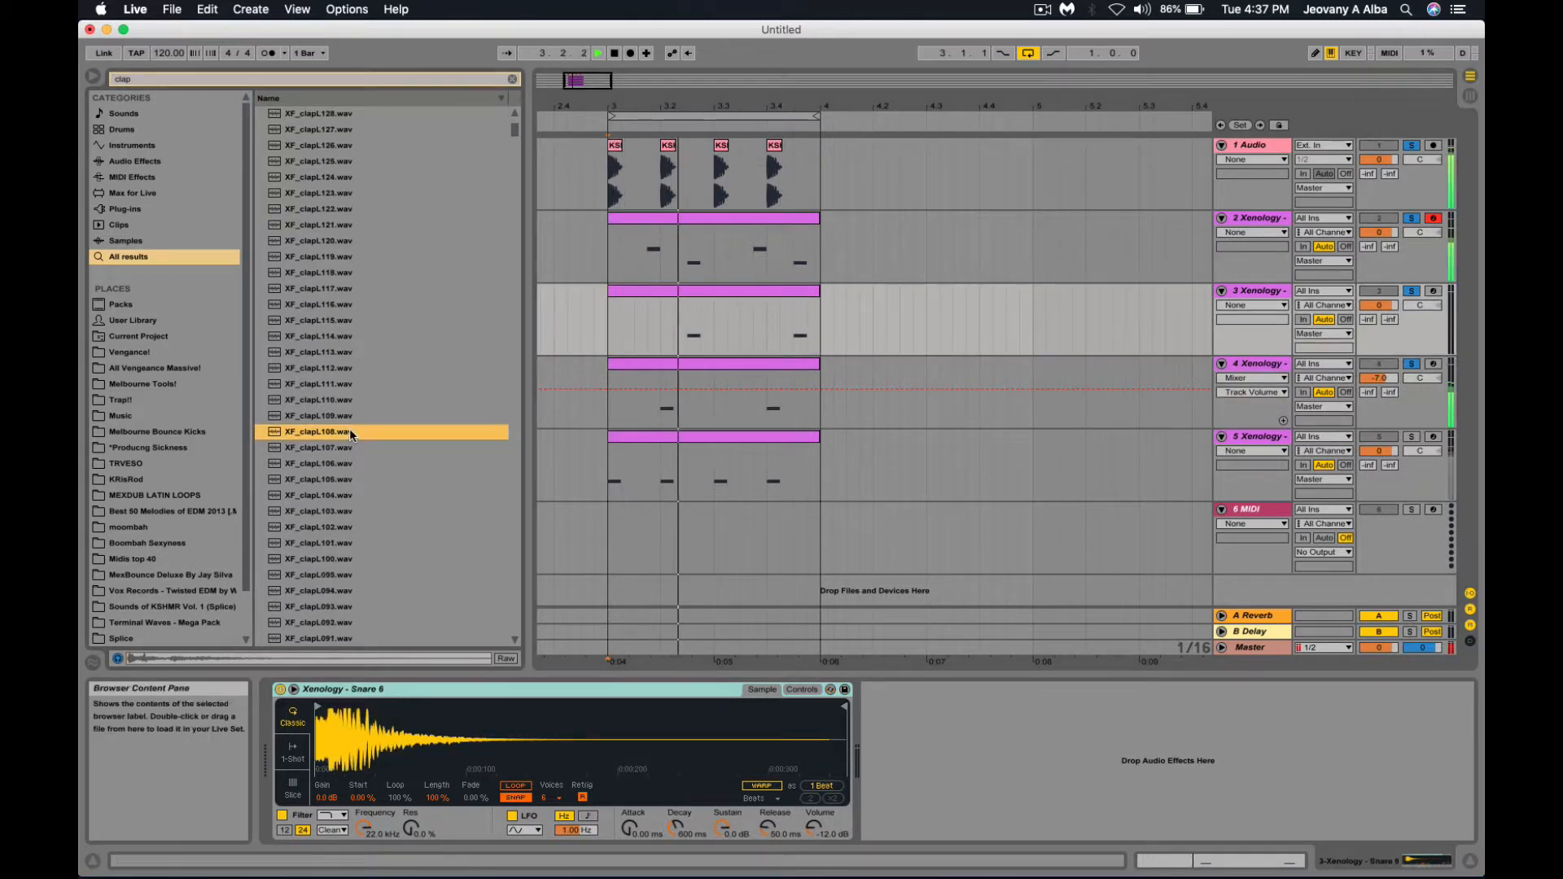
click(871, 415)
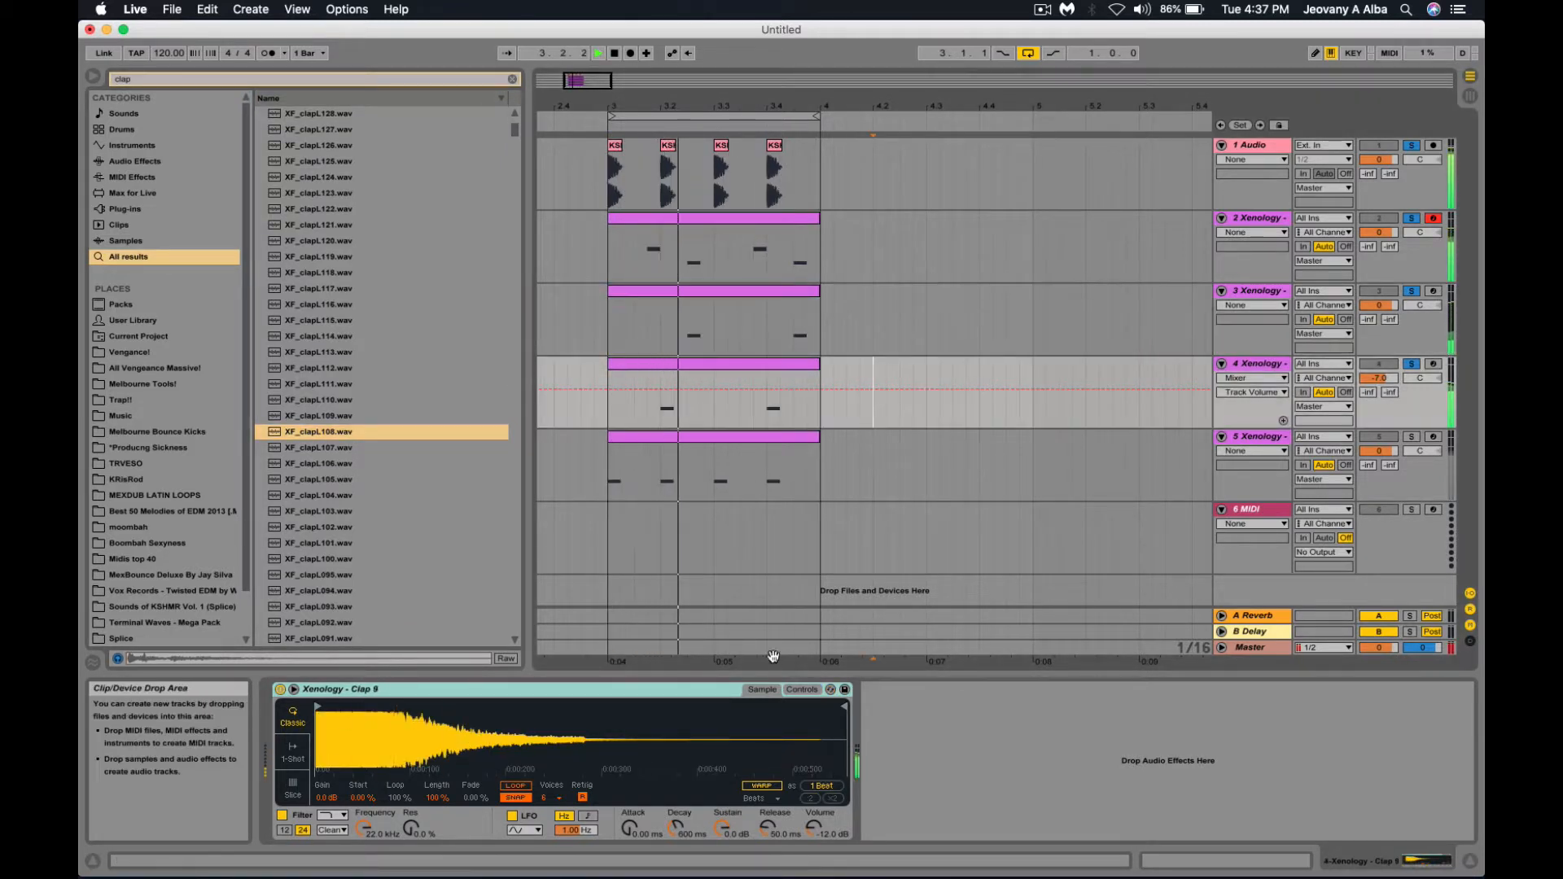
click(830, 689)
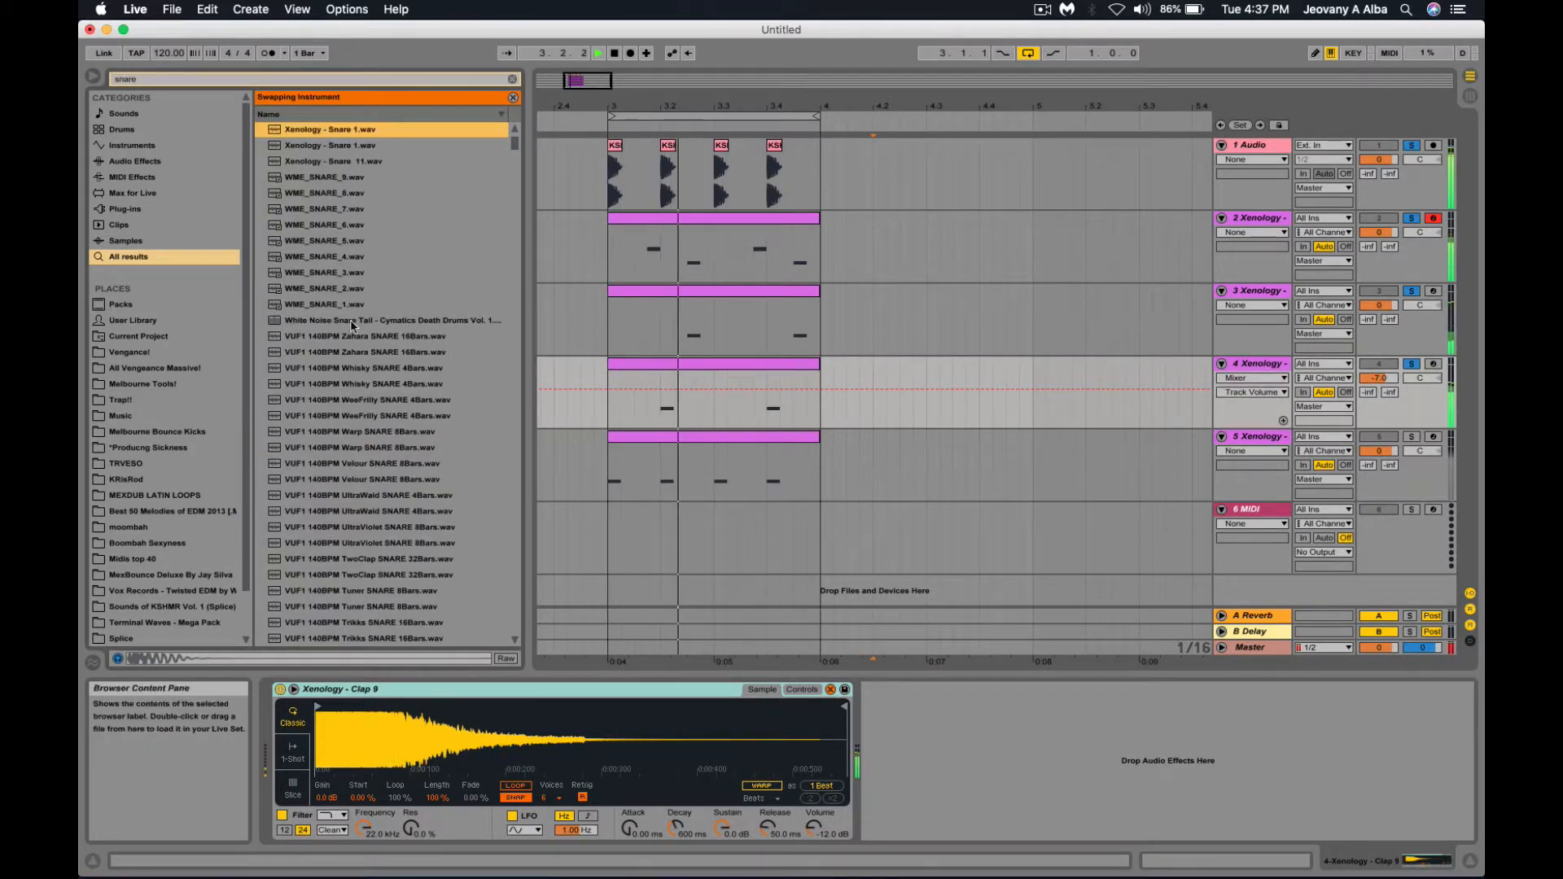
click(316, 80)
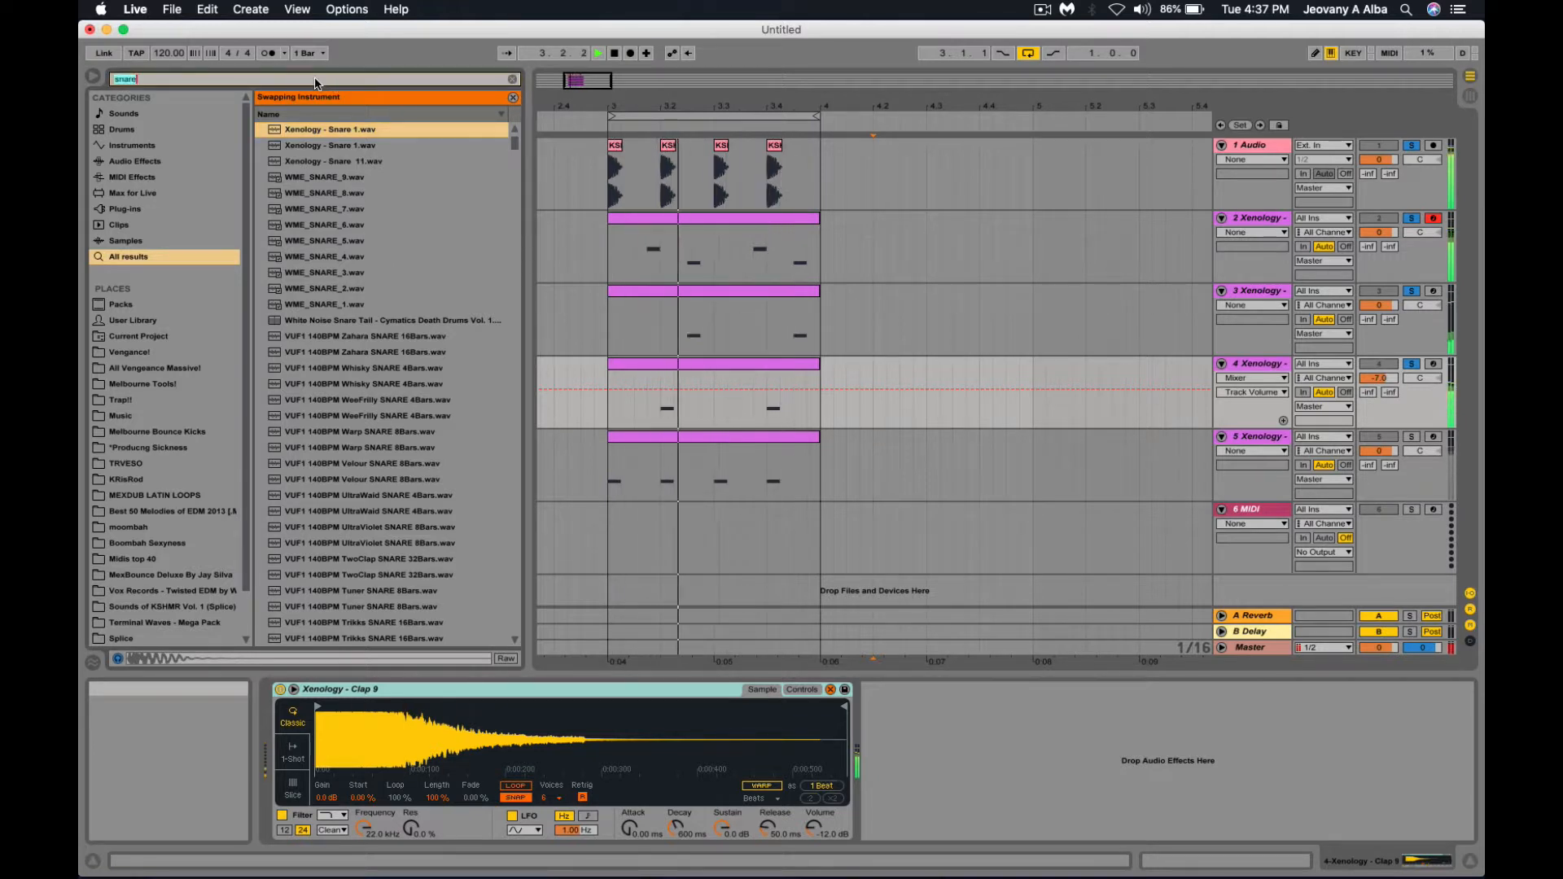
text(clap)
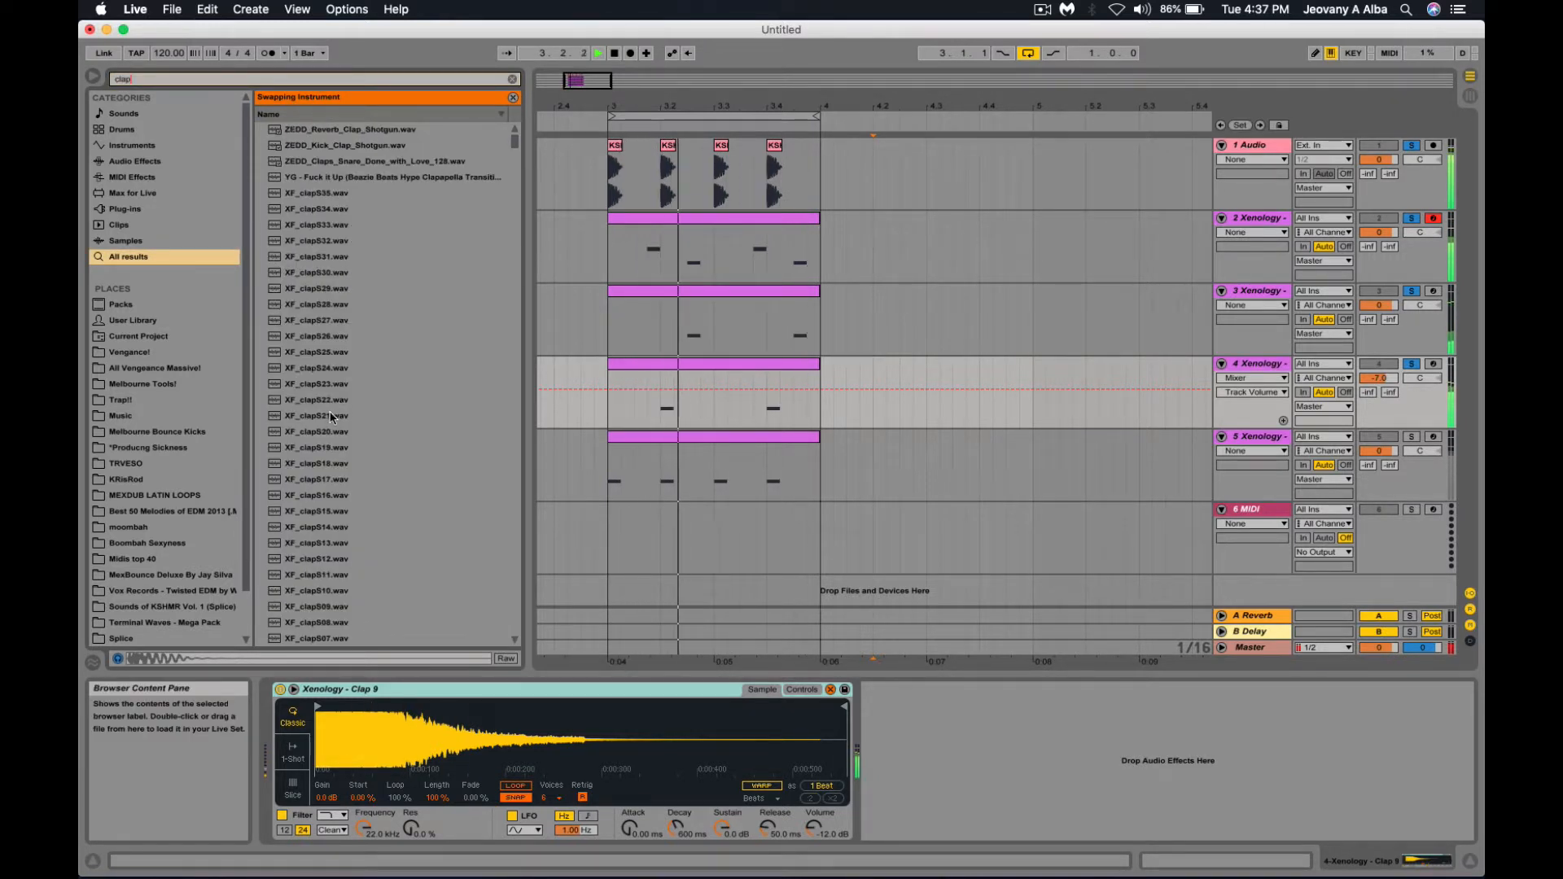
double_click(330, 416)
scroll(331, 416, down, 3)
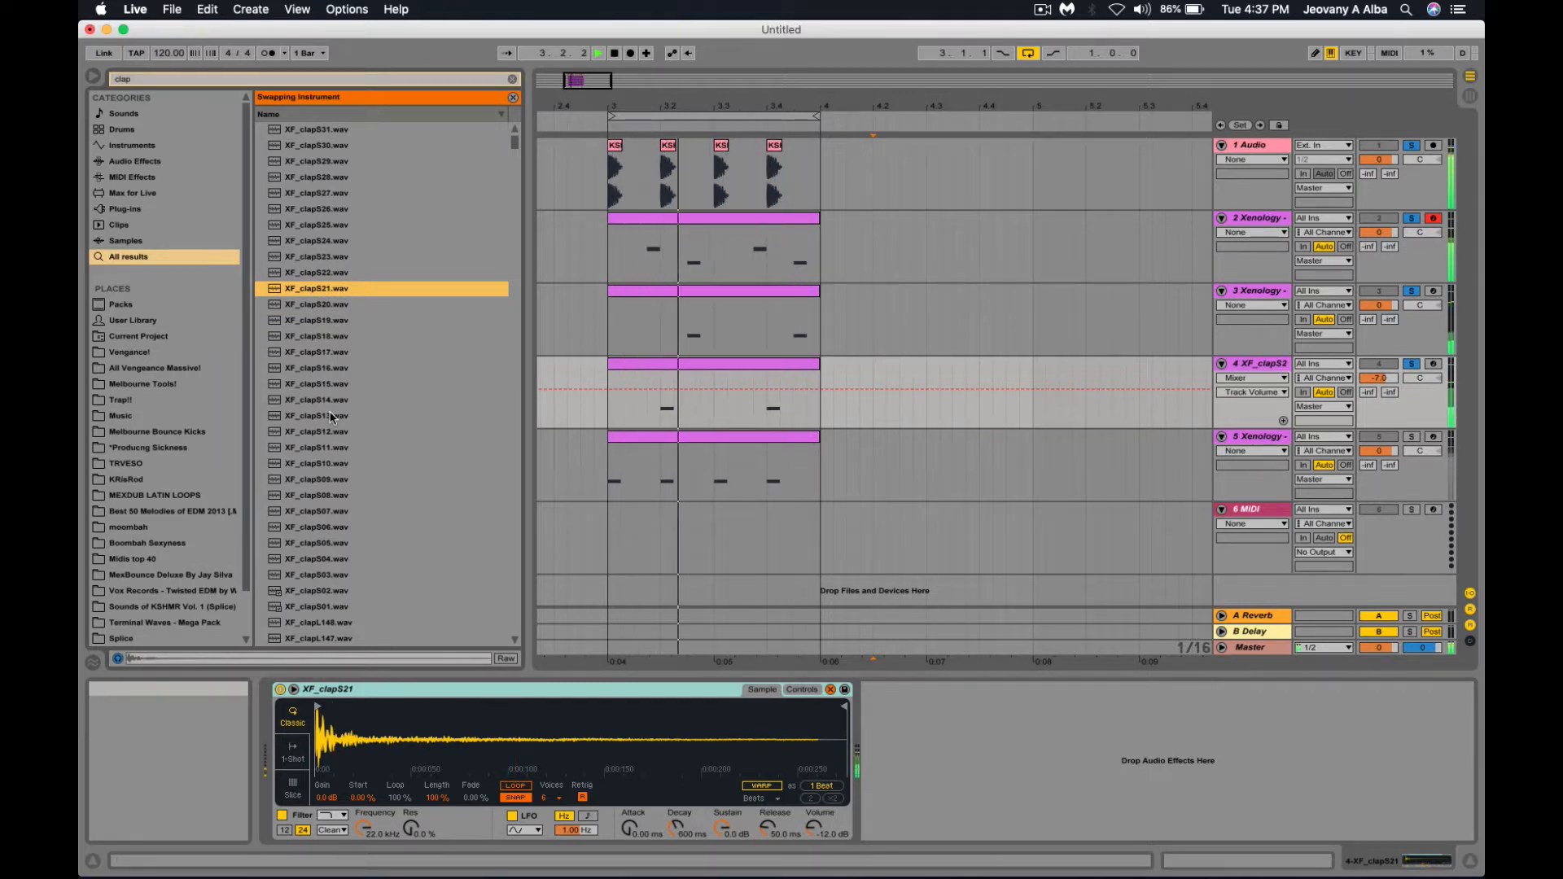
double_click(345, 444)
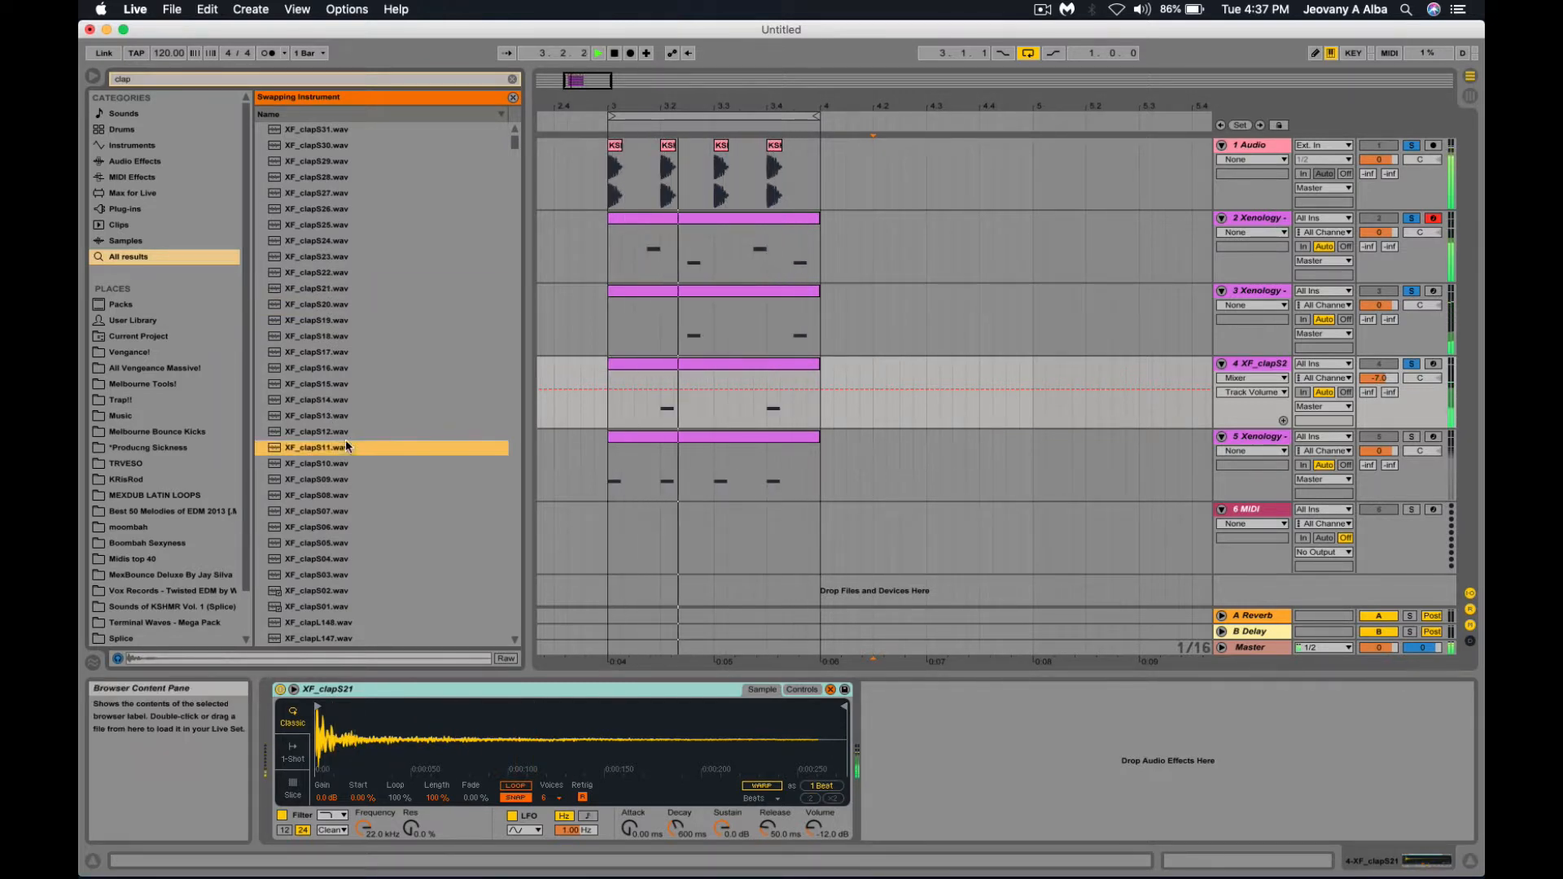
scroll(345, 441, down, 5)
double_click(345, 444)
scroll(345, 441, down, 10)
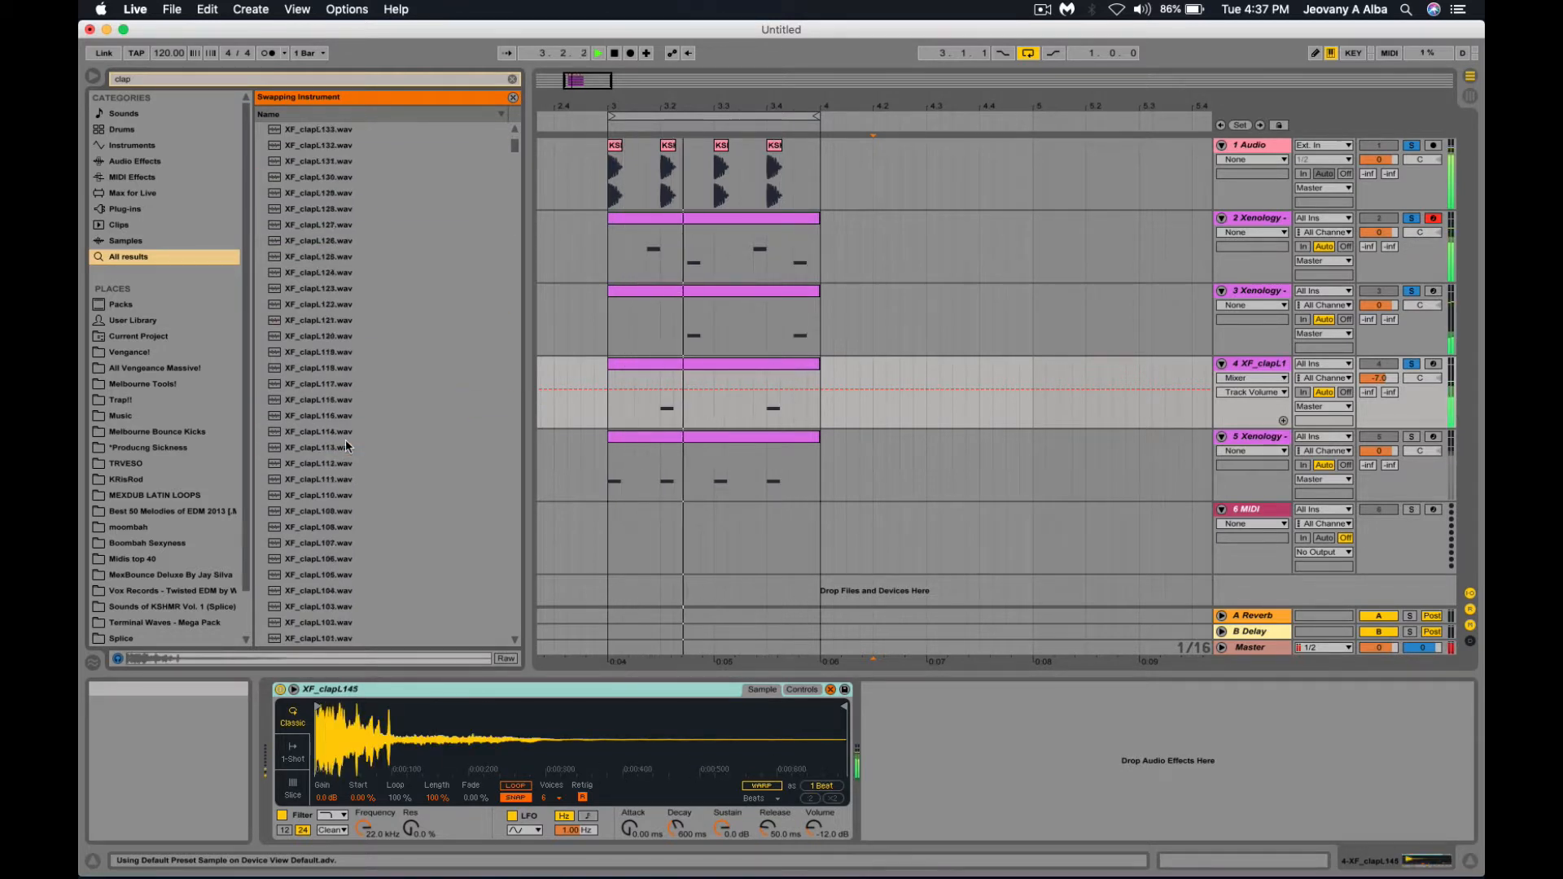
double_click(346, 445)
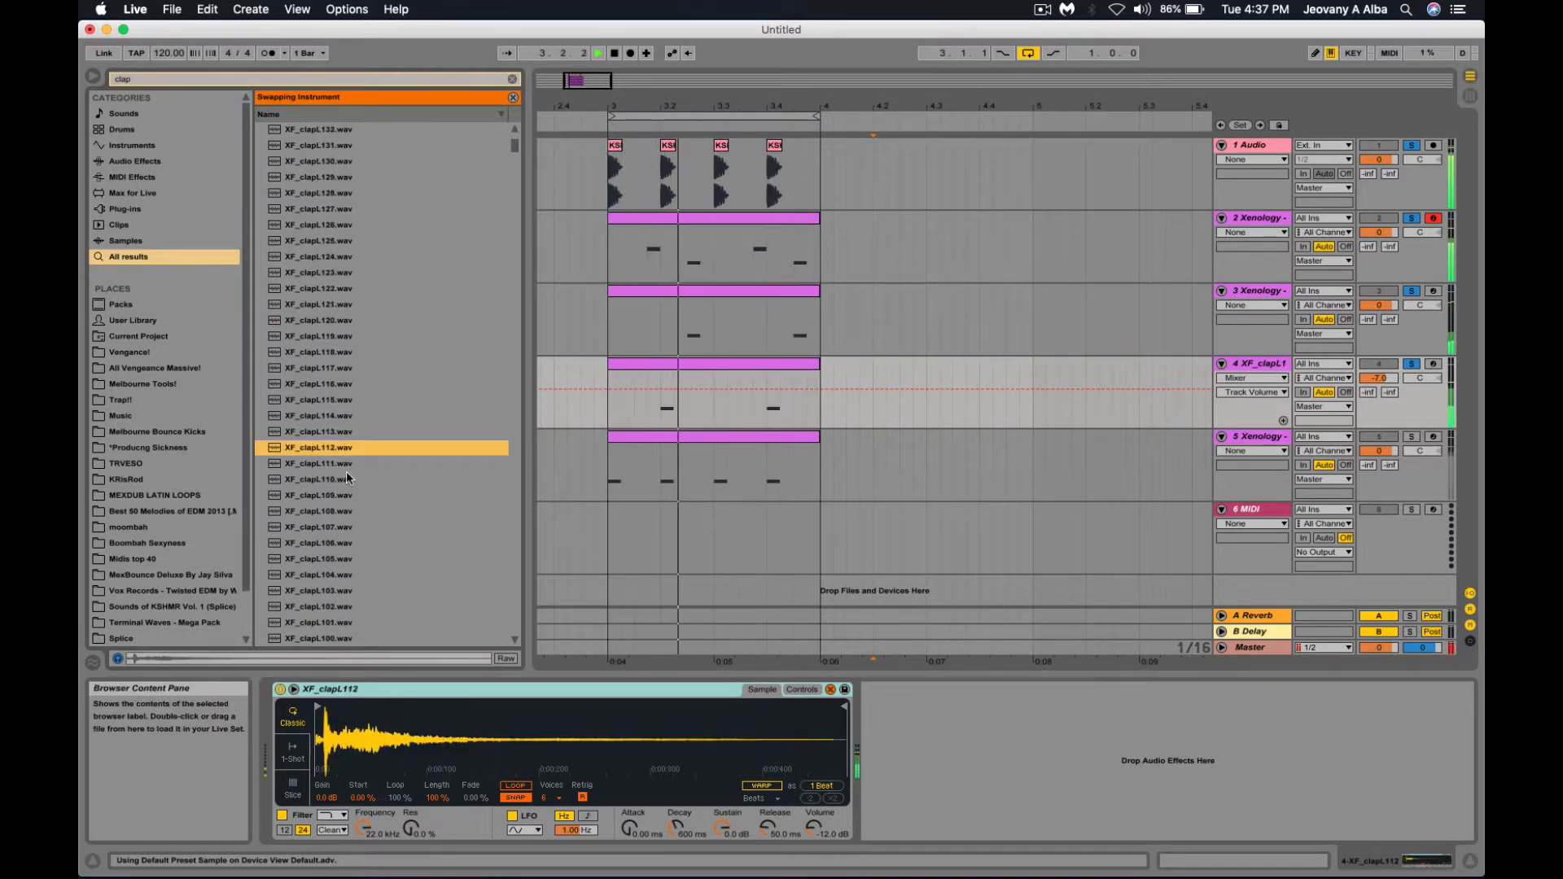
Stop playback, briefly solo track 5, then select track 5 to show its Simpler.
key(space)
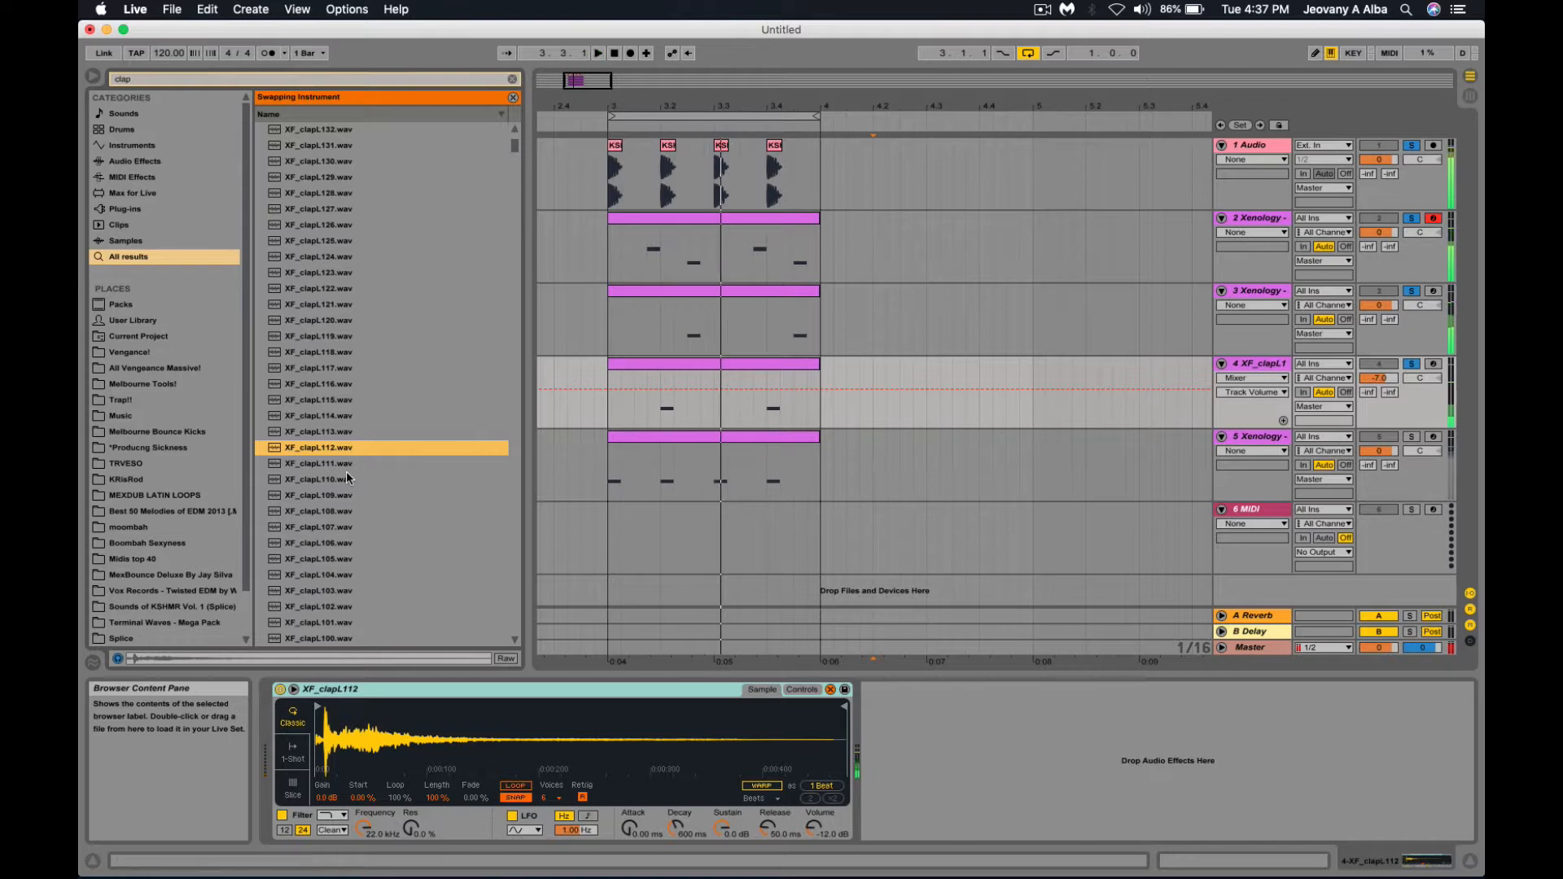
click(1413, 438)
click(1412, 439)
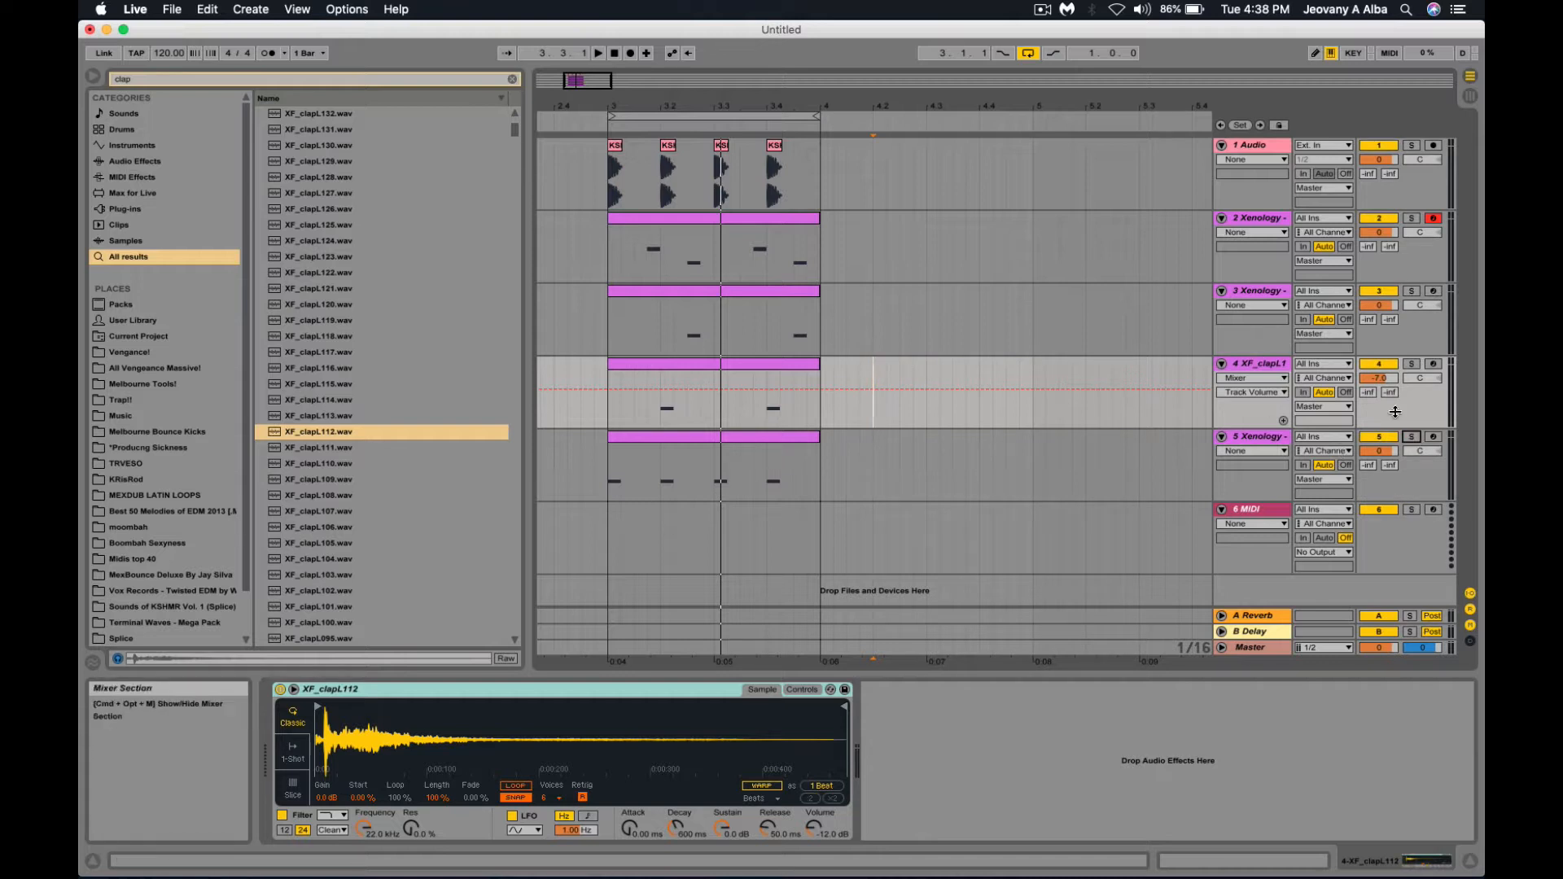
click(607, 473)
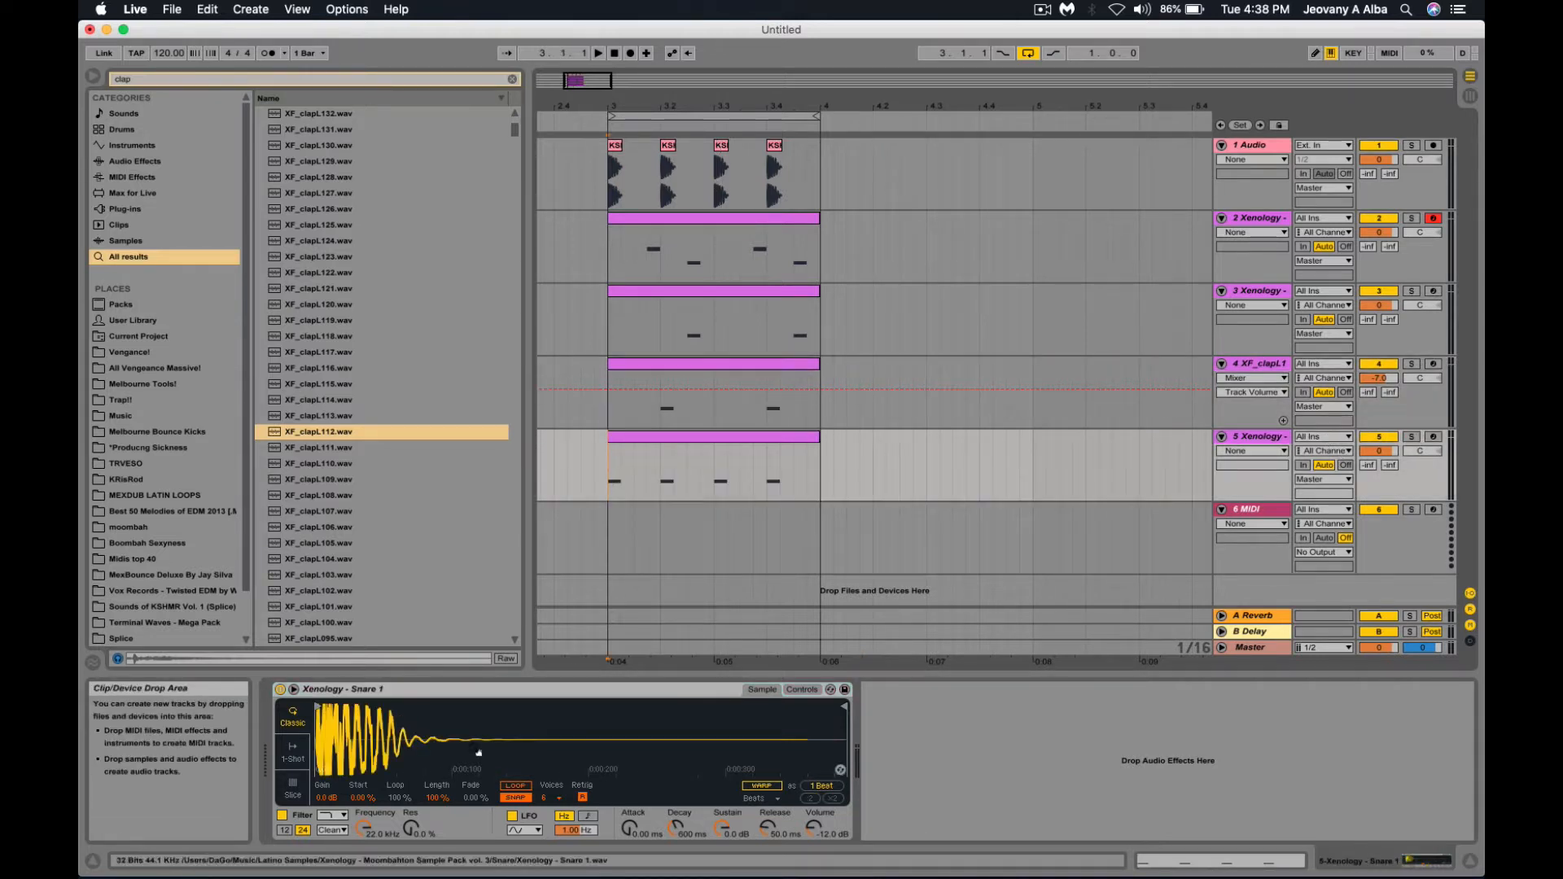
Search for 'ride', preview Ride 6 and Ride 3, and load Xenology - Ride 3 into track 5's Simpler.
click(513, 79)
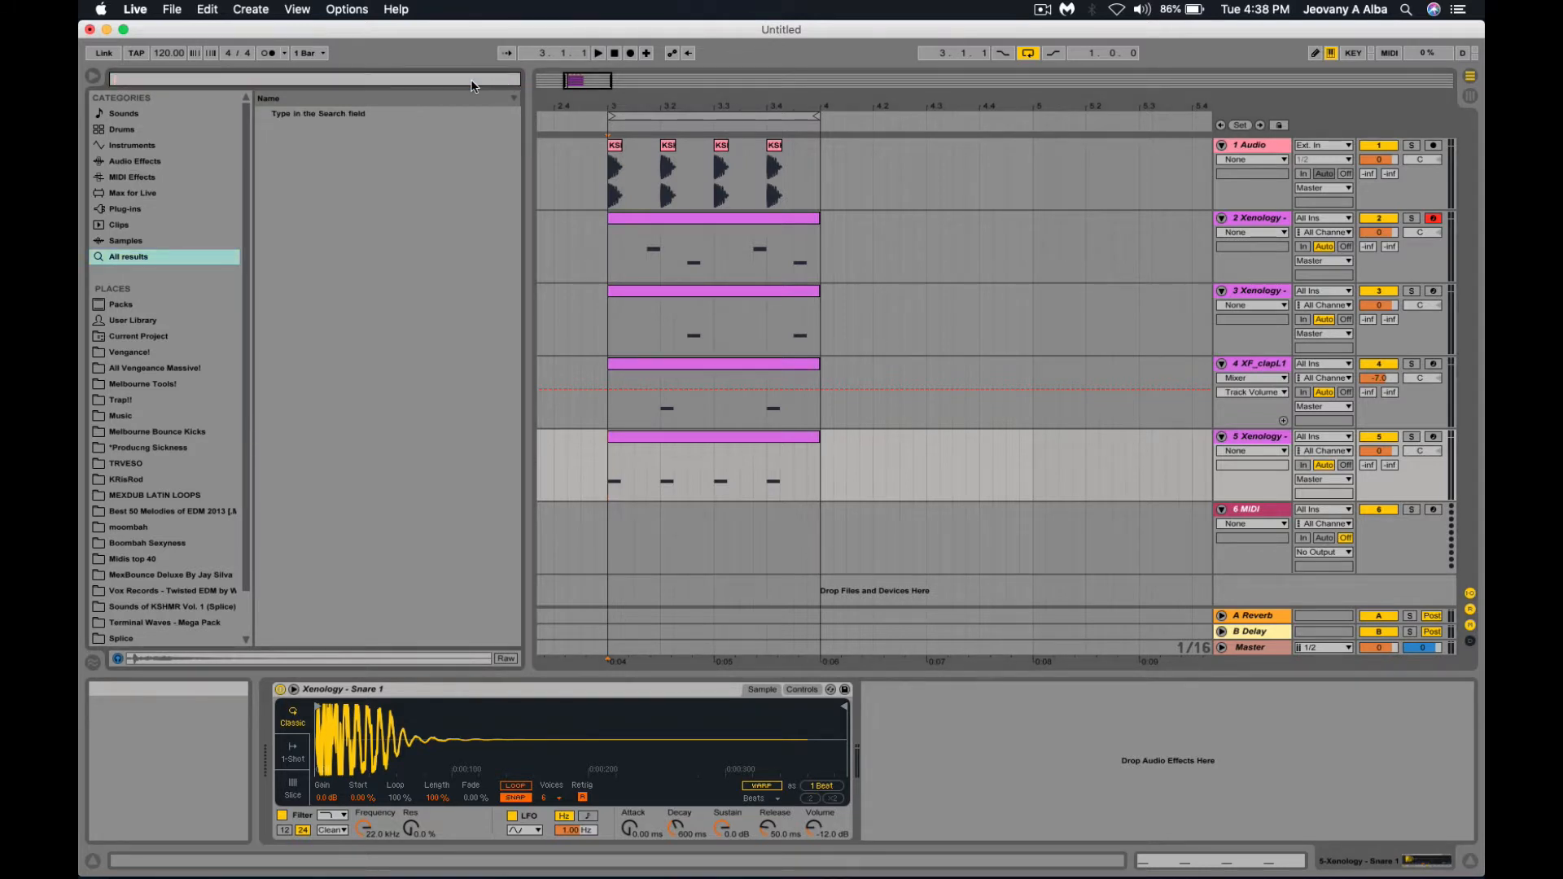
text(ride)
click(343, 179)
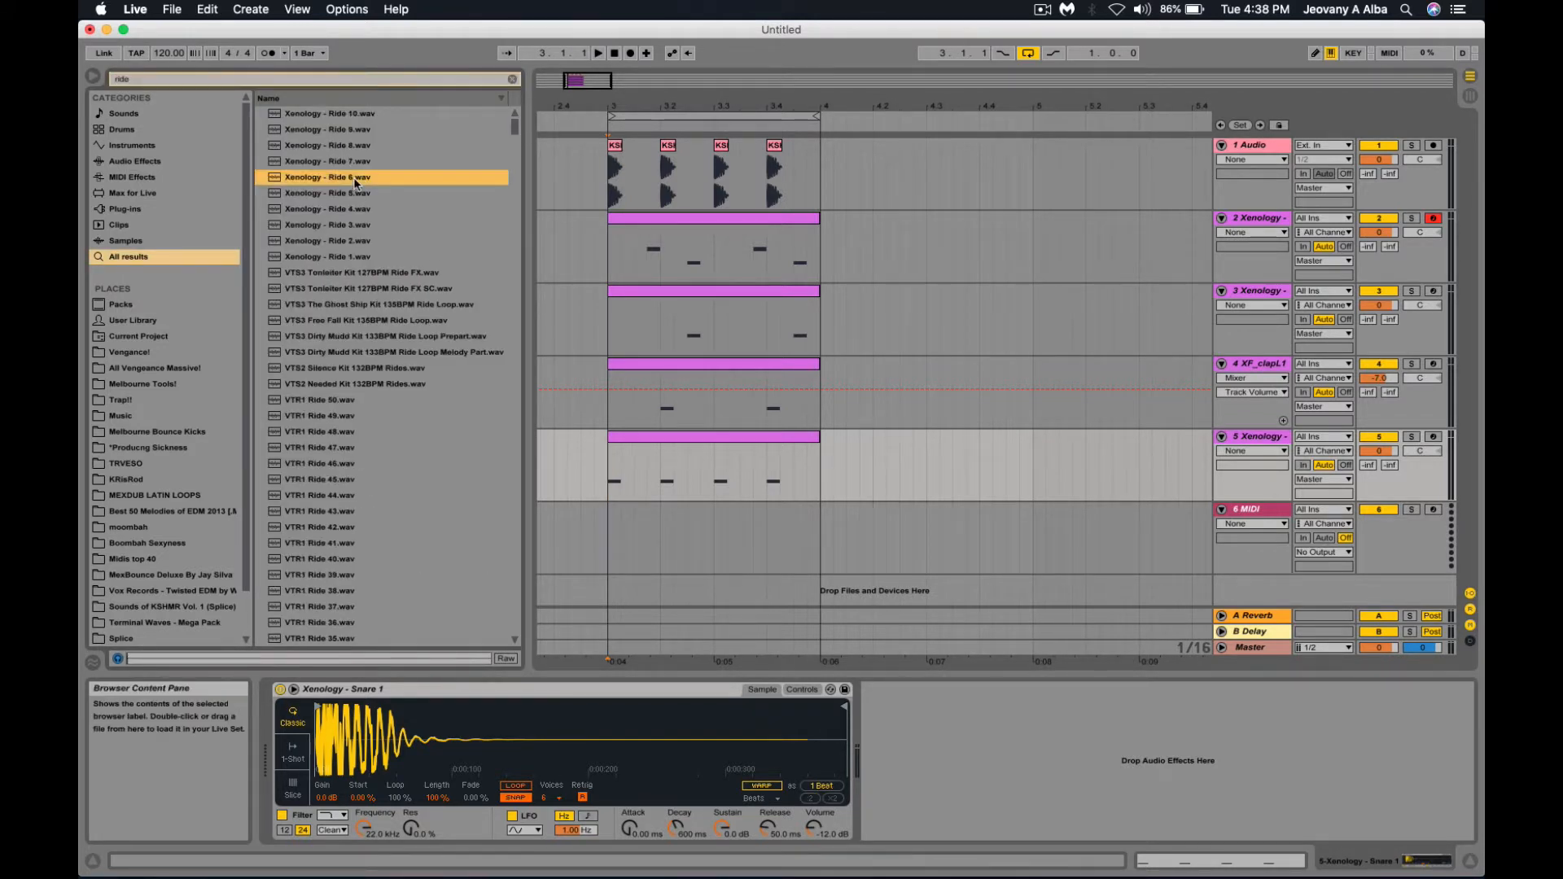
click(349, 224)
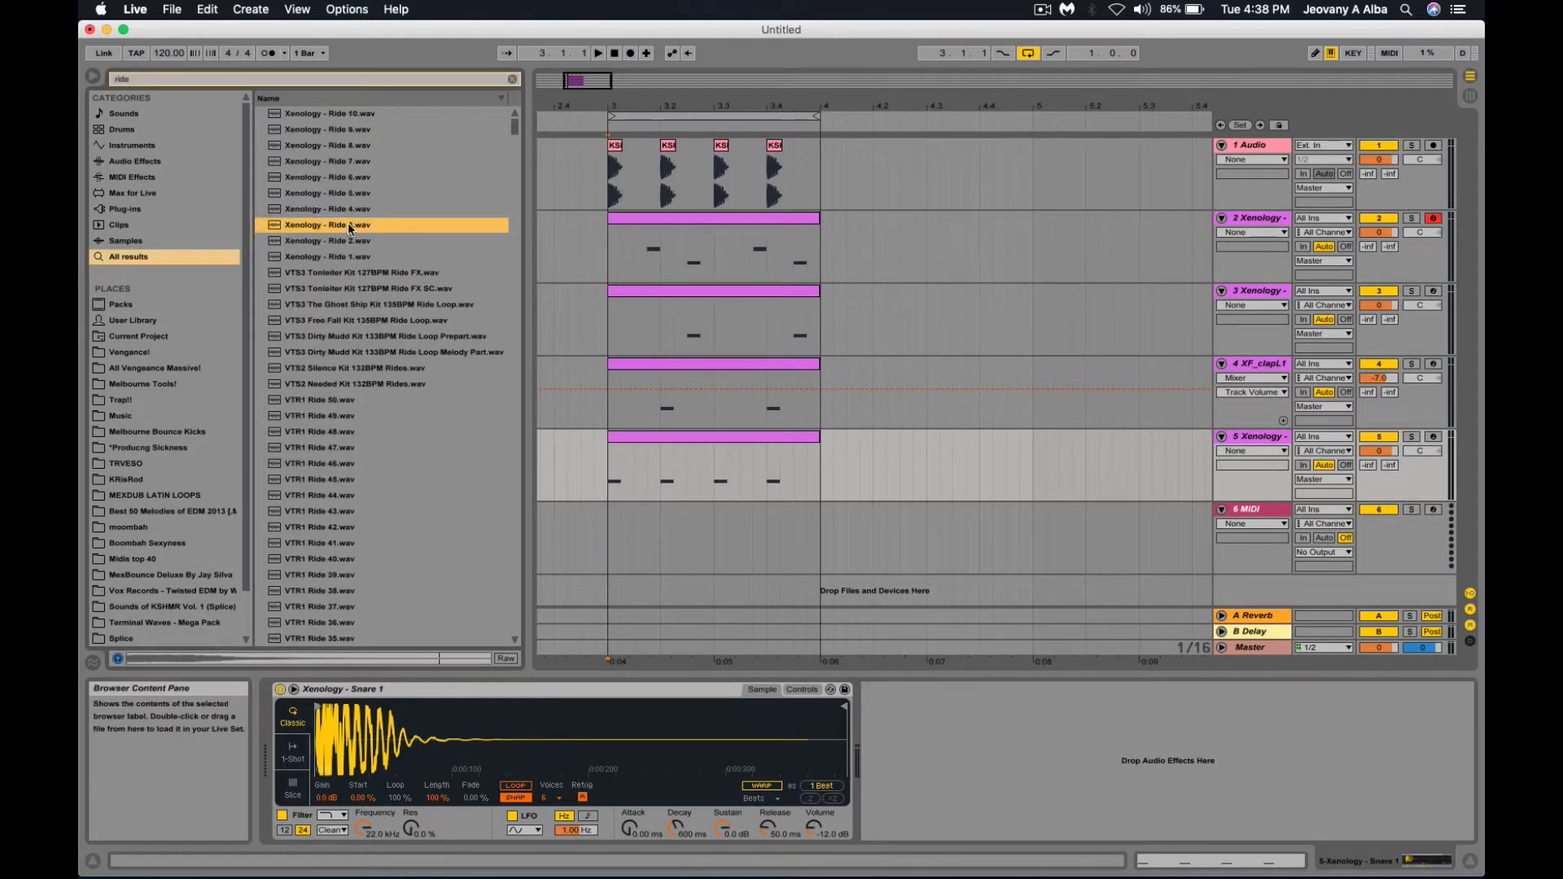
drag(356, 611, 363, 733)
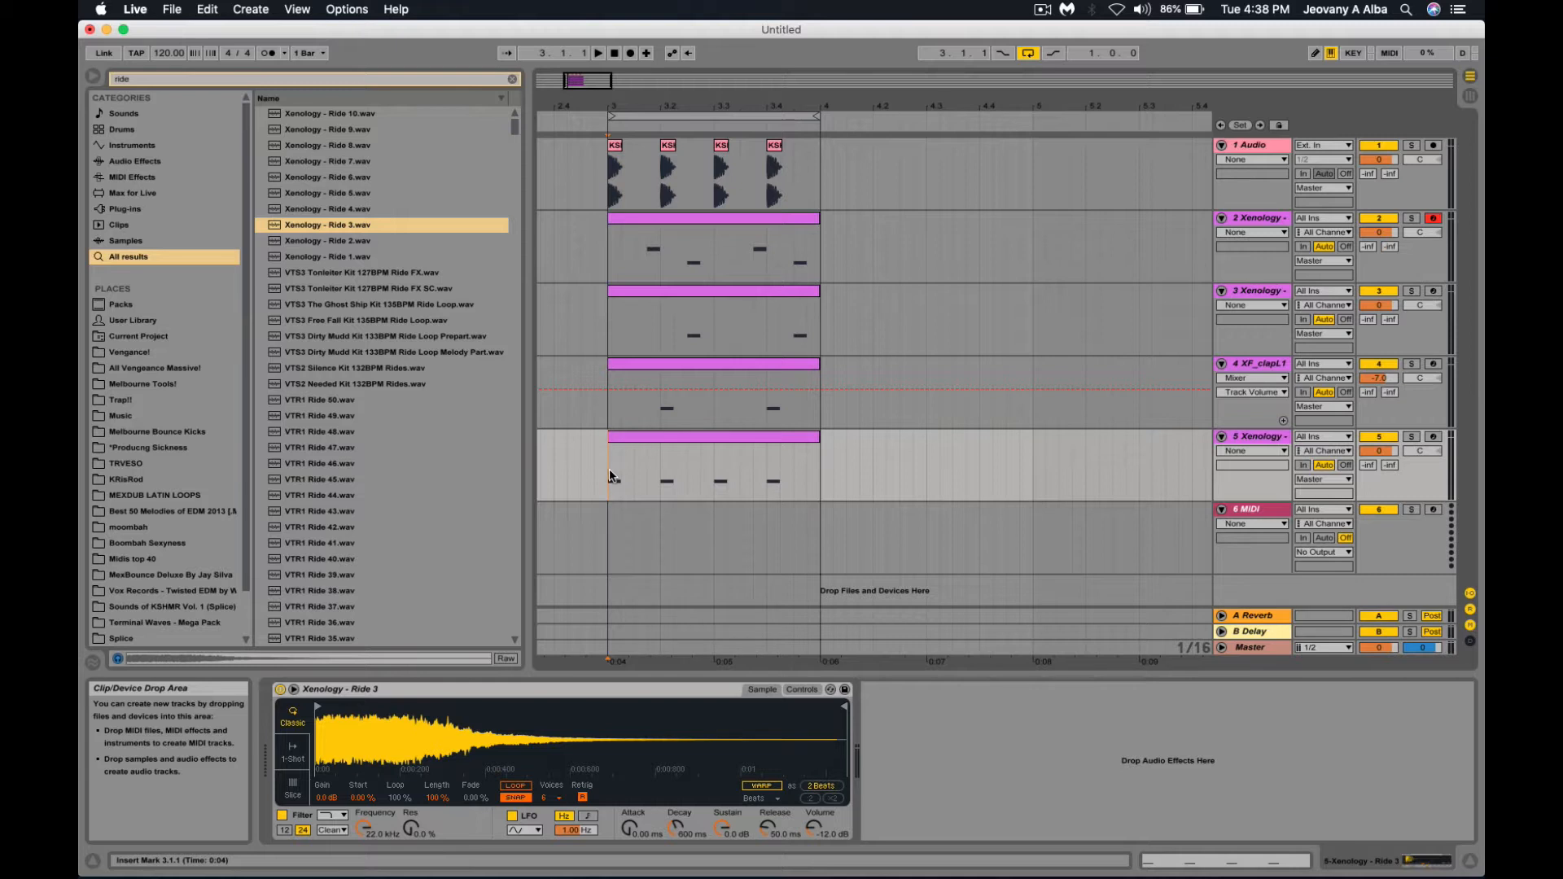
Lengthen track 5's four C3 notes to fill each beat, then return to the instrument view.
double_click(784, 446)
drag(539, 653, 1456, 693)
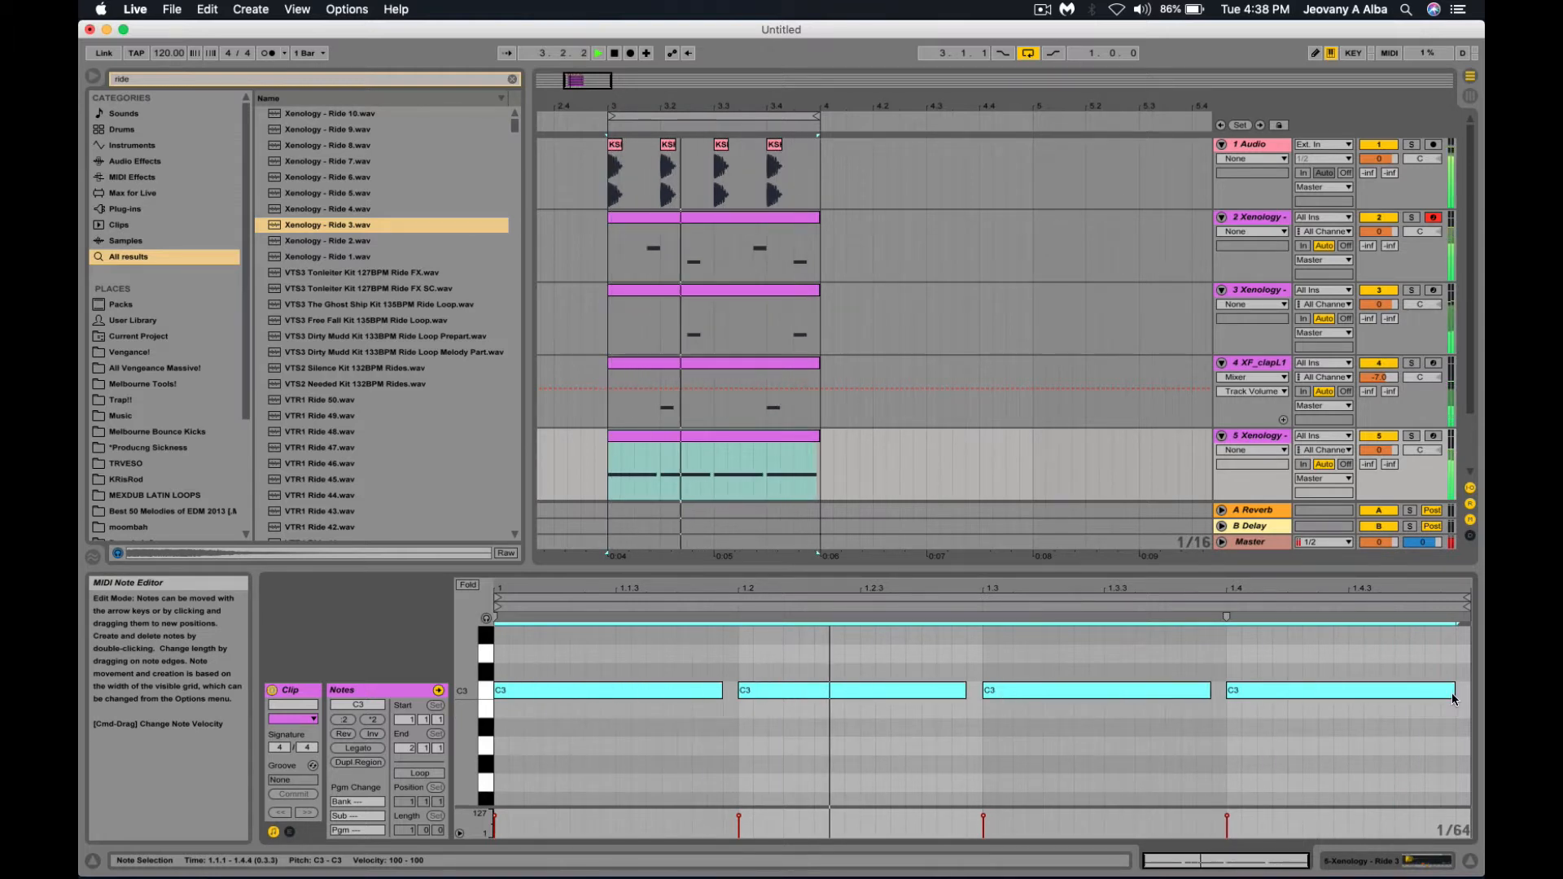
click(882, 467)
key(Return)
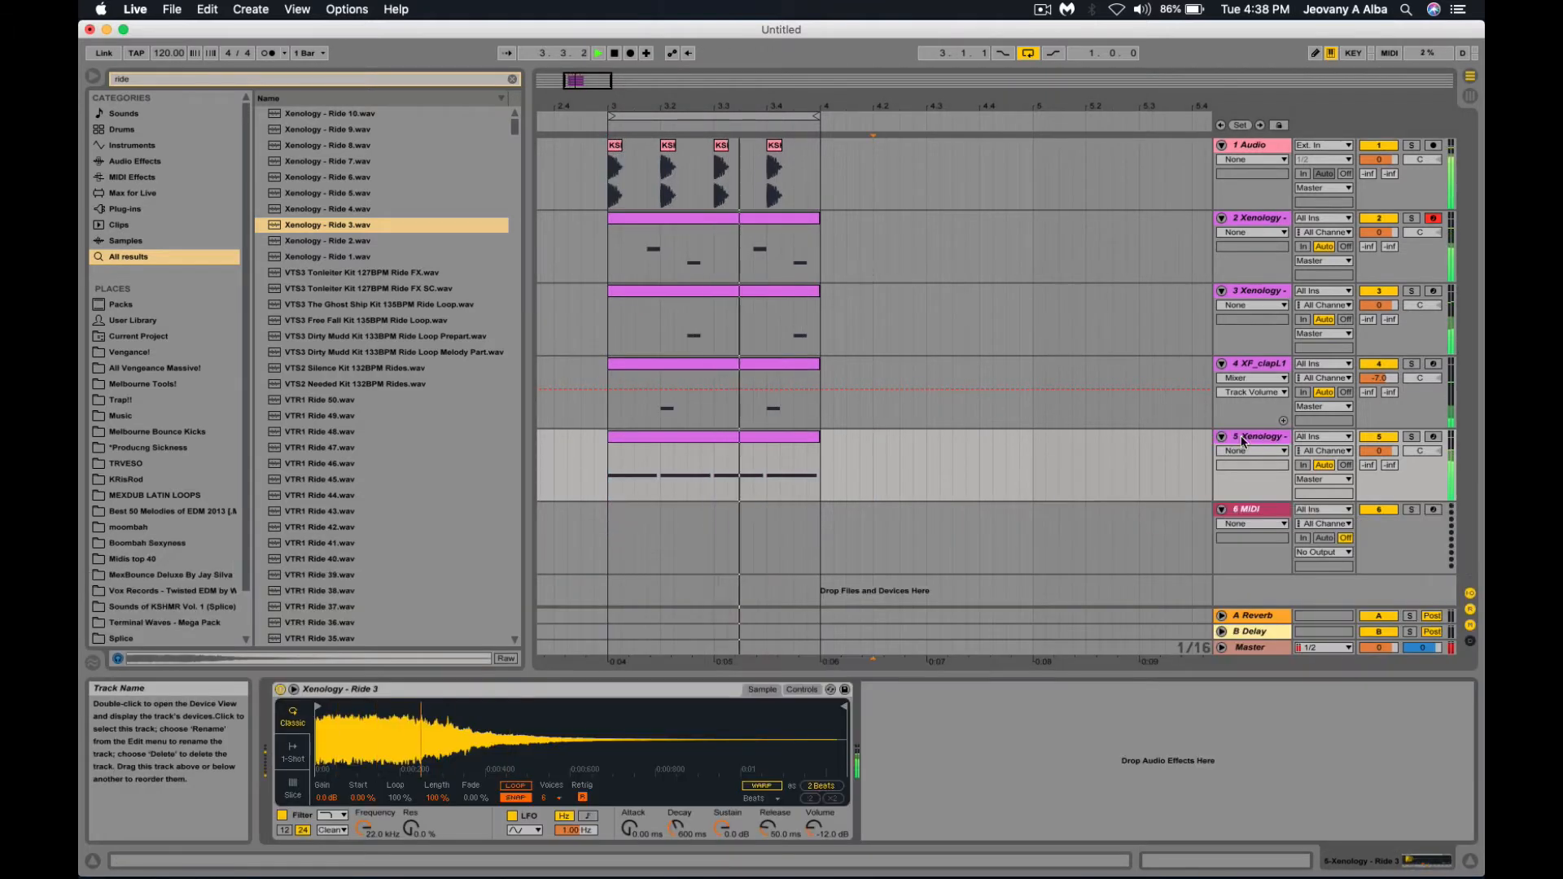
Hot-swap track 5's sample, searching 'snareride', and try VTR1 Rides 46, 24, 20, 12 and 06.
click(832, 691)
click(324, 79)
text(snare)
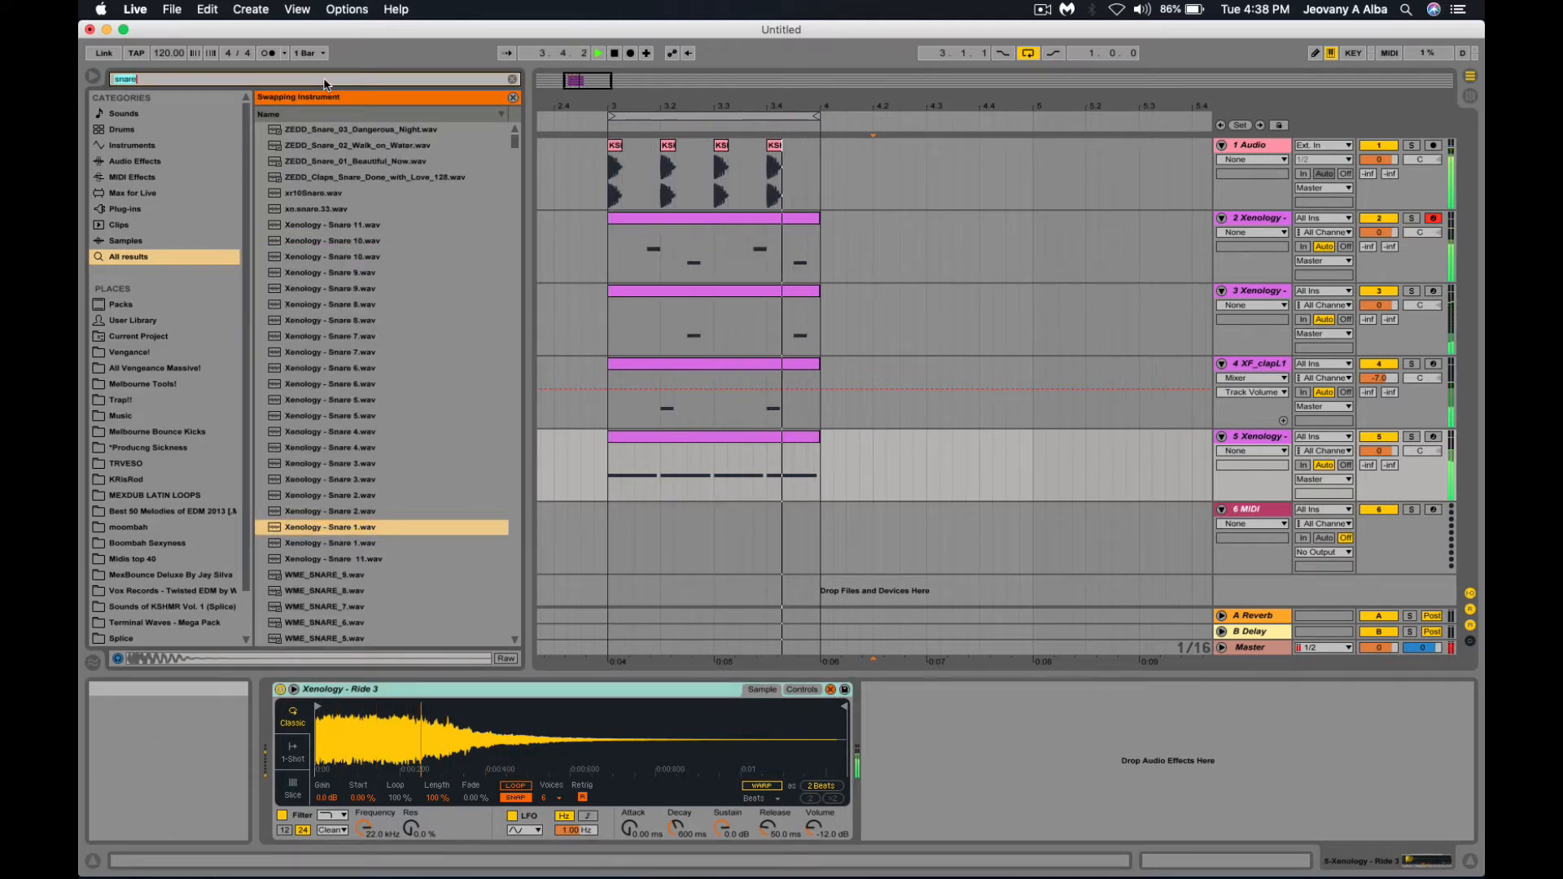
text(ride)
double_click(351, 480)
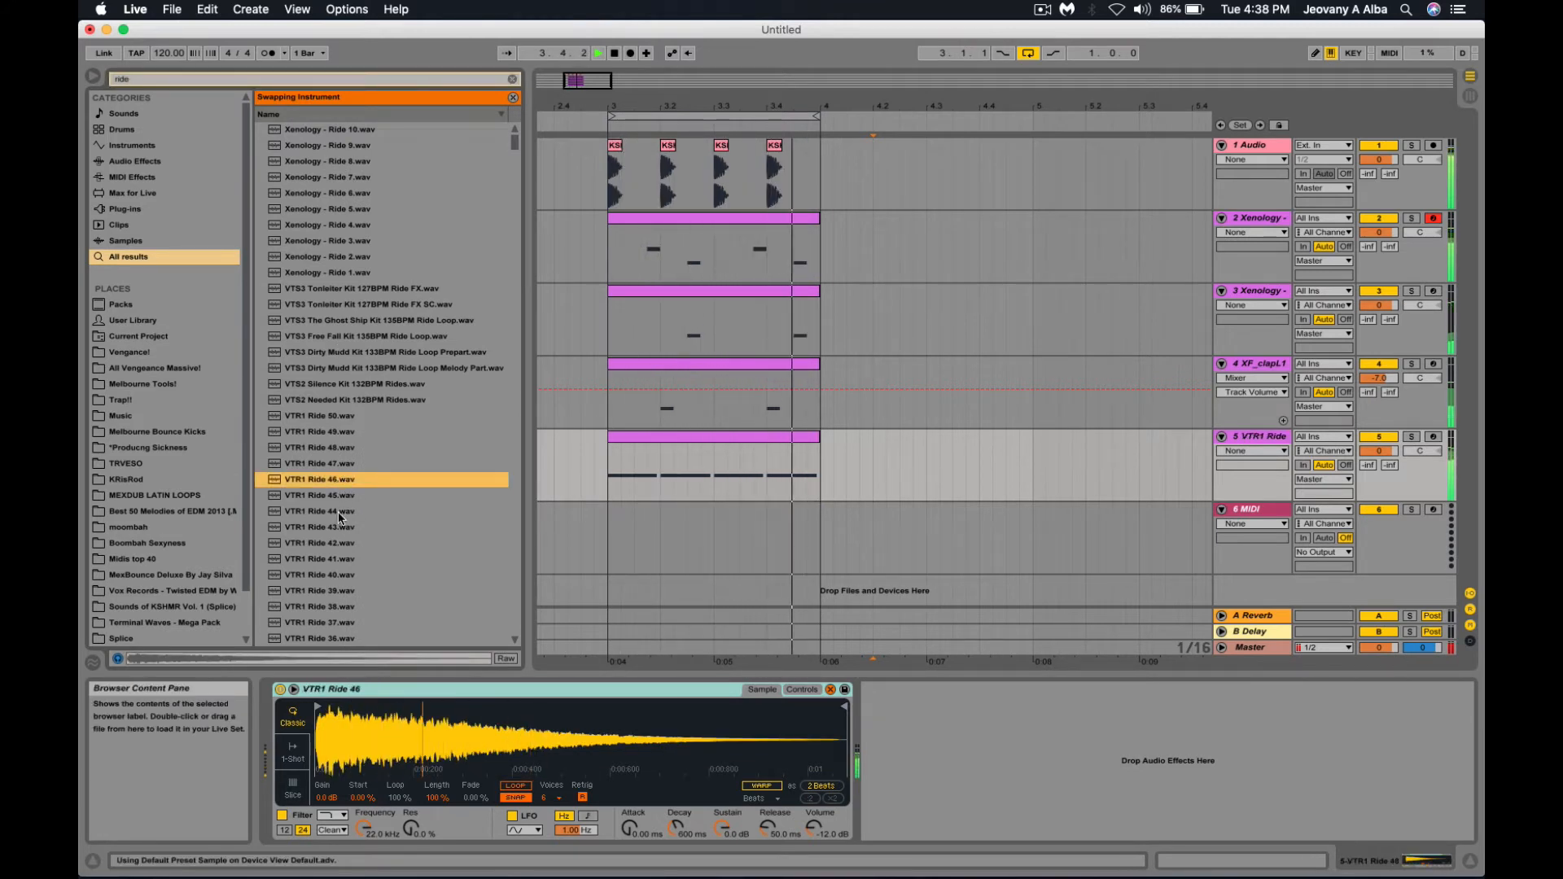
scroll(350, 497, down, 8)
double_click(350, 447)
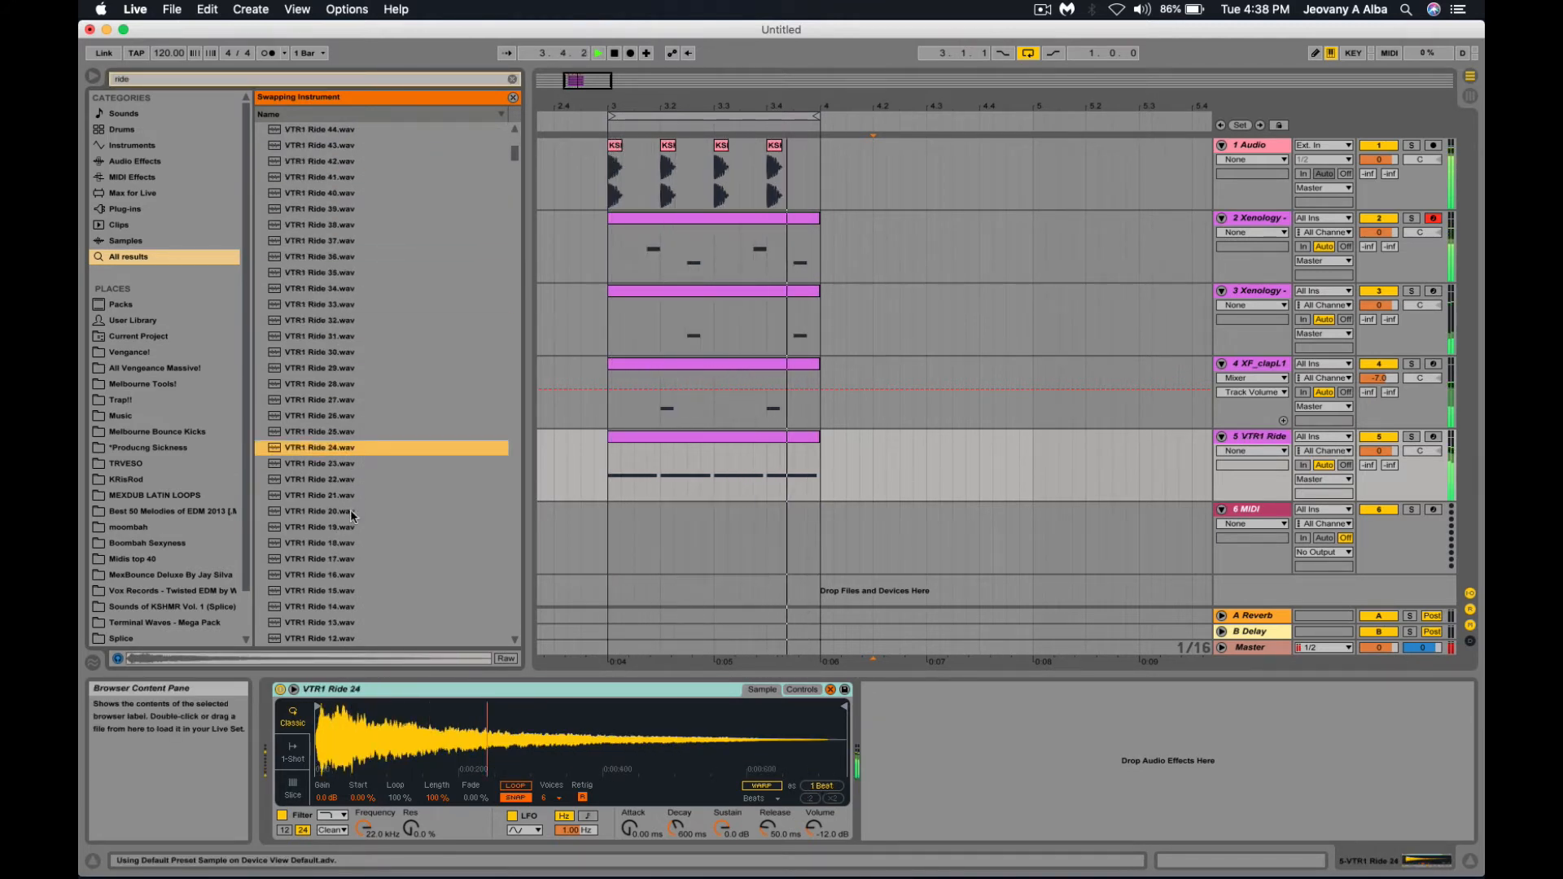
double_click(347, 511)
scroll(345, 516, down, 3)
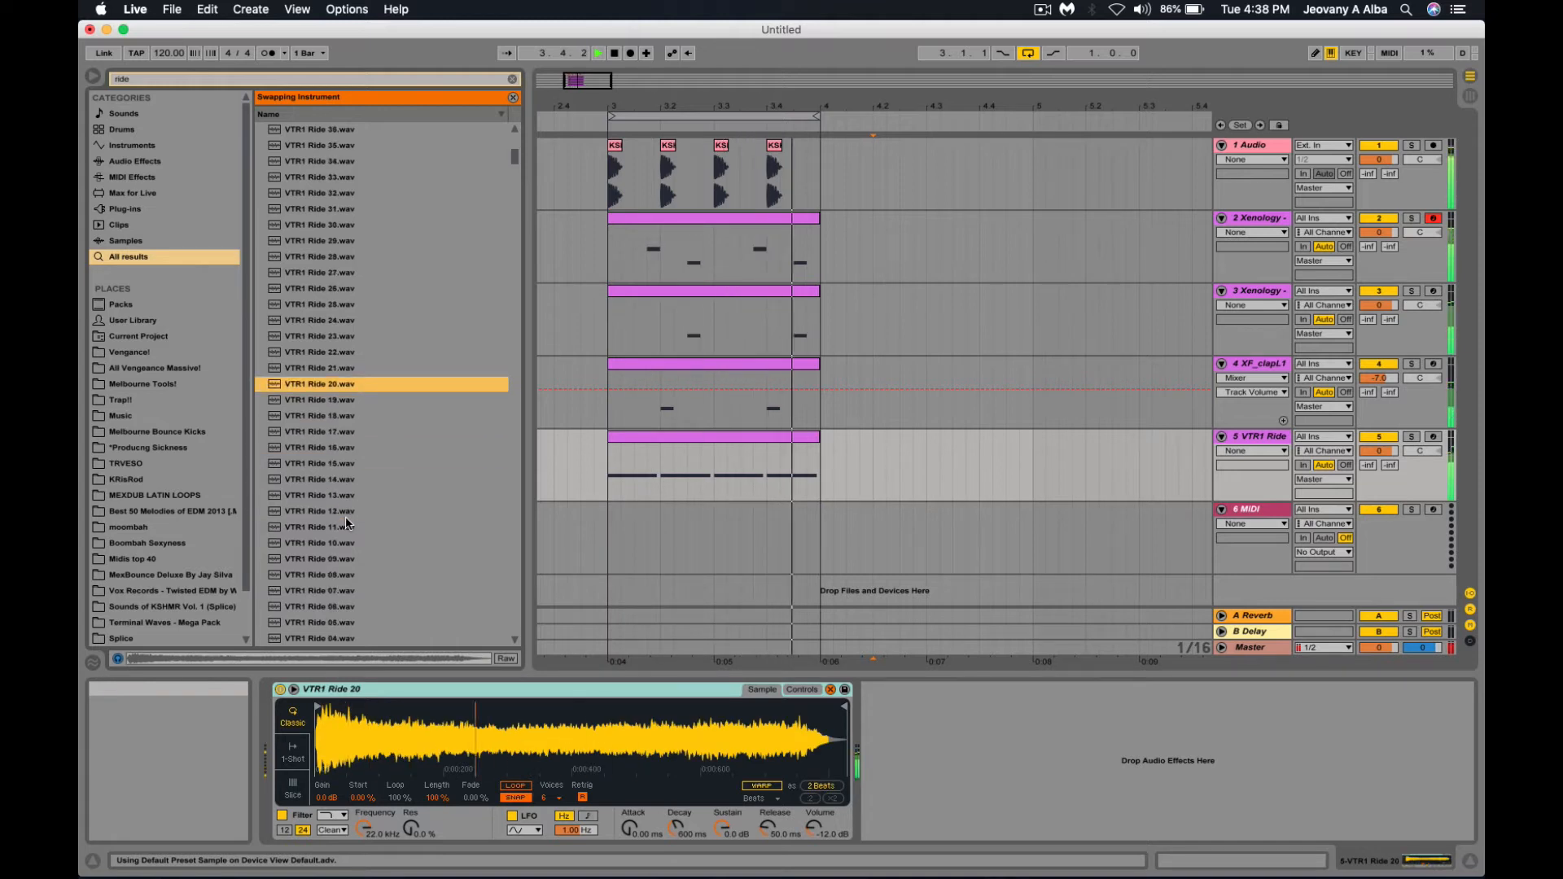
double_click(345, 513)
scroll(342, 520, down, 2)
double_click(342, 514)
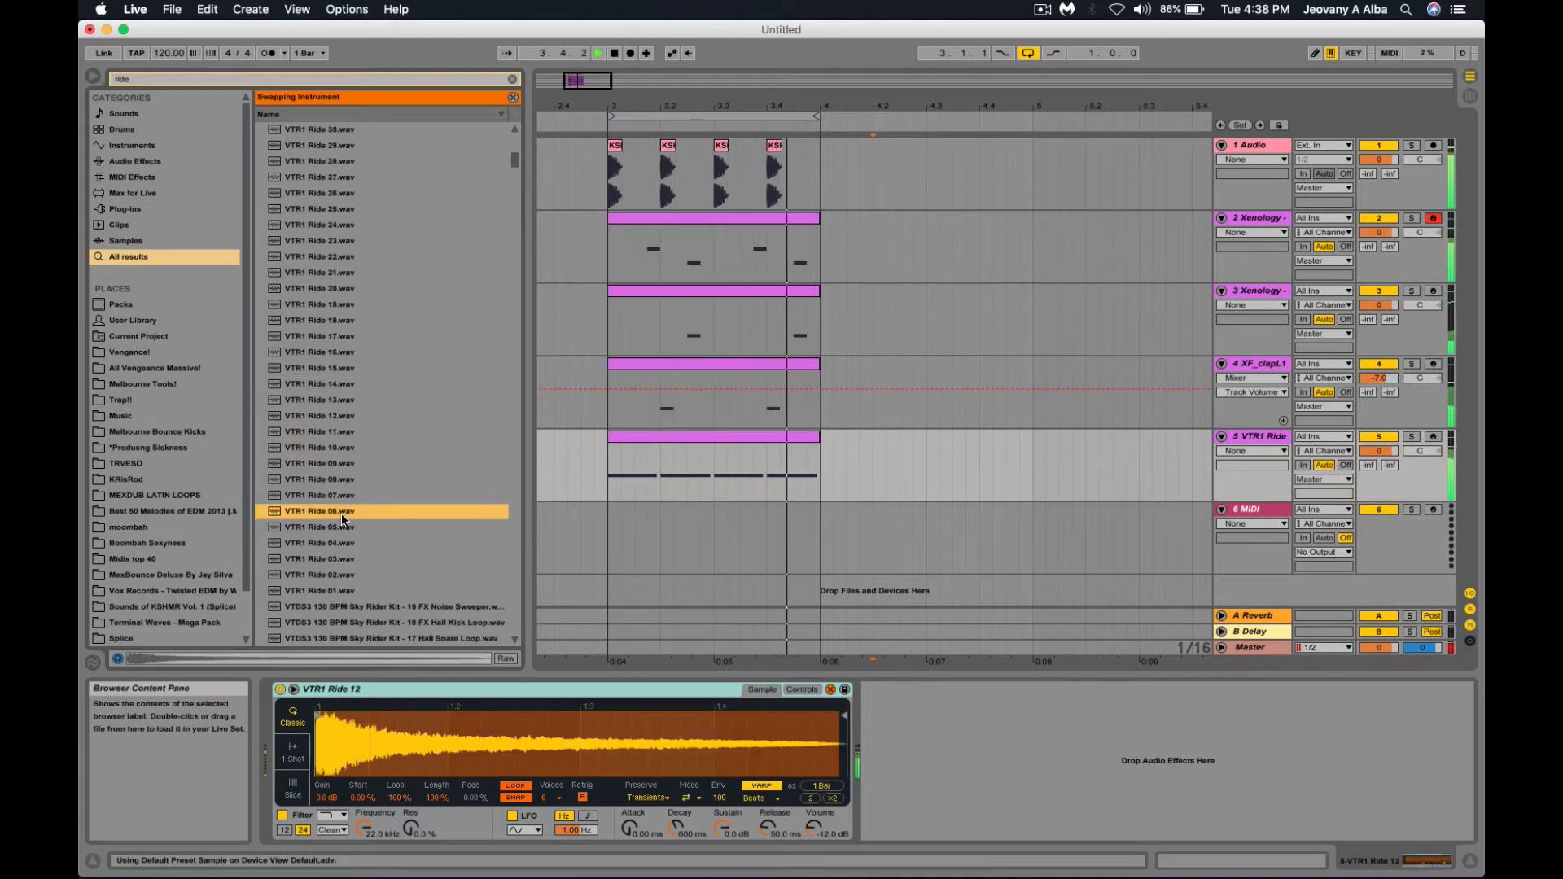
Try VTR1 Rides 03 and 14, restore Xenology - Ride 3, stop playback, and select track 3.
double_click(337, 559)
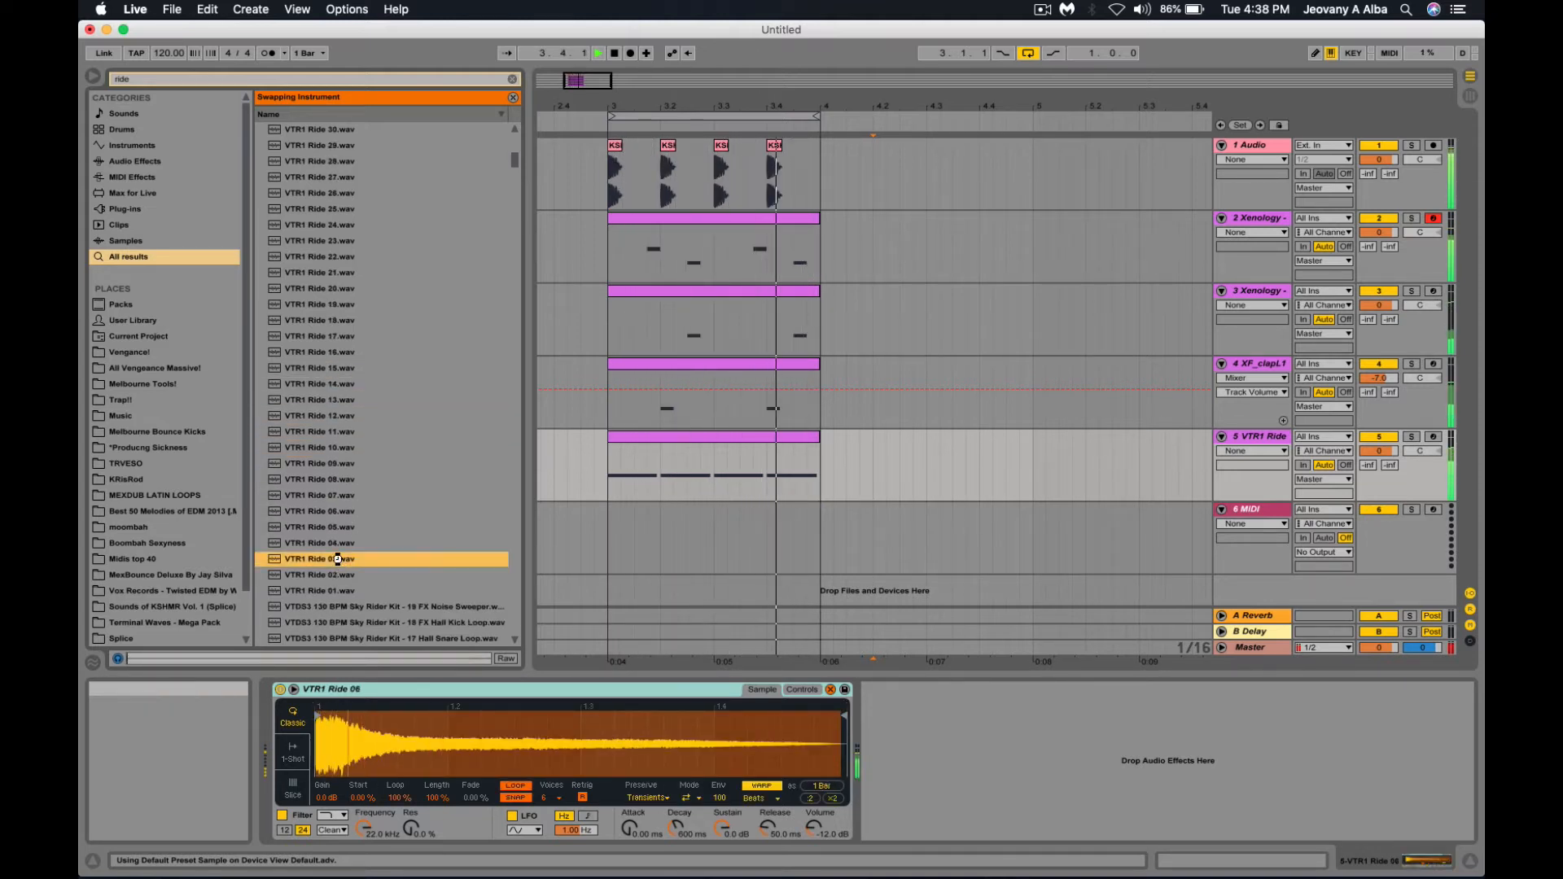
scroll(337, 557, down, 3)
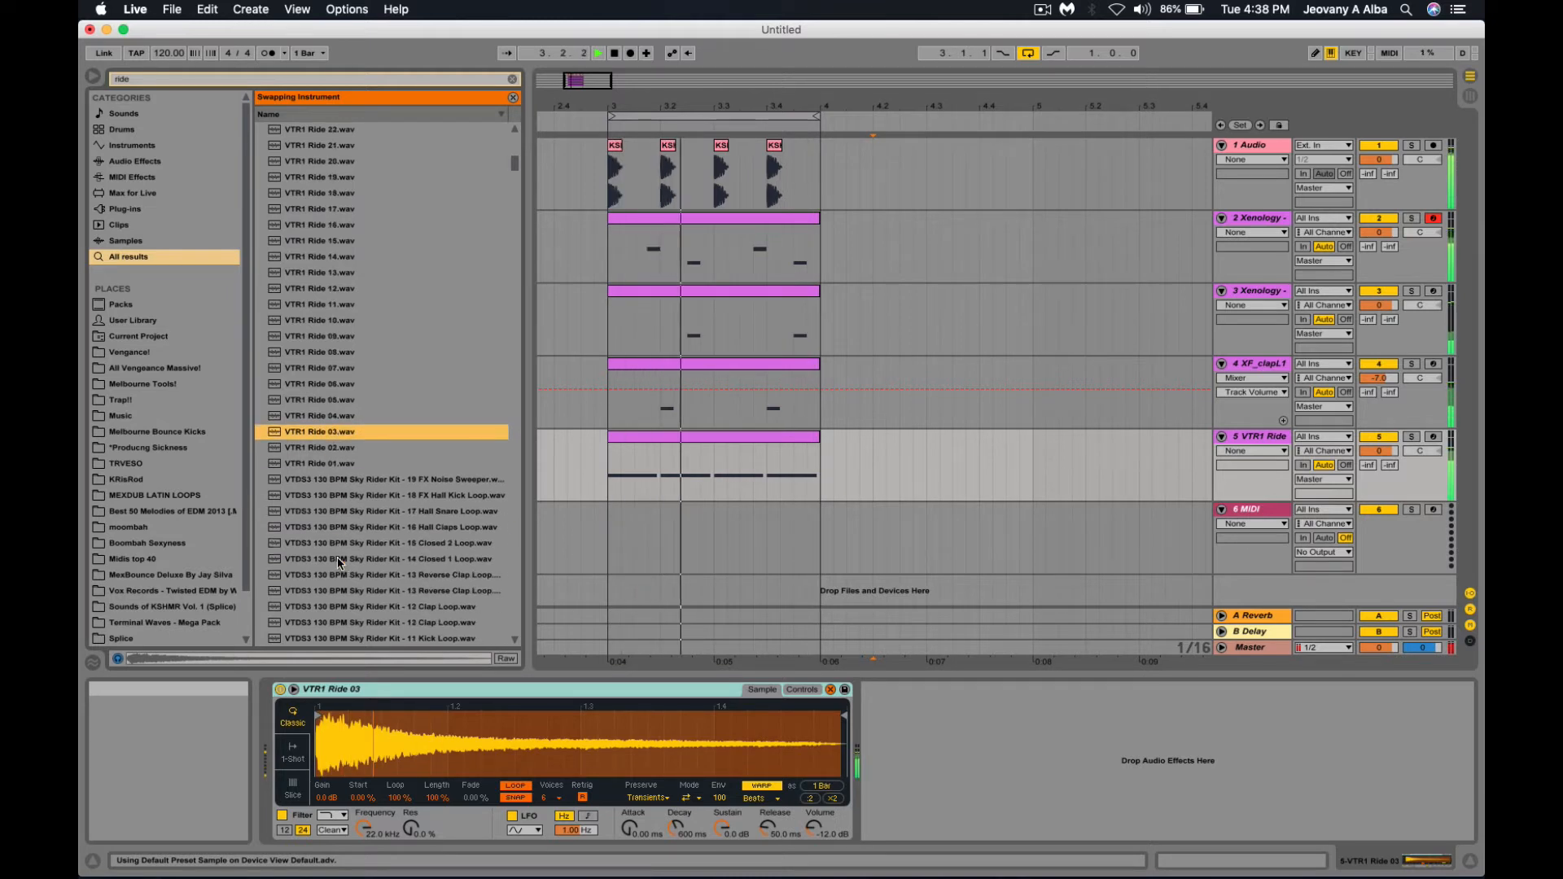
double_click(363, 252)
scroll(363, 228, up, 15)
double_click(365, 199)
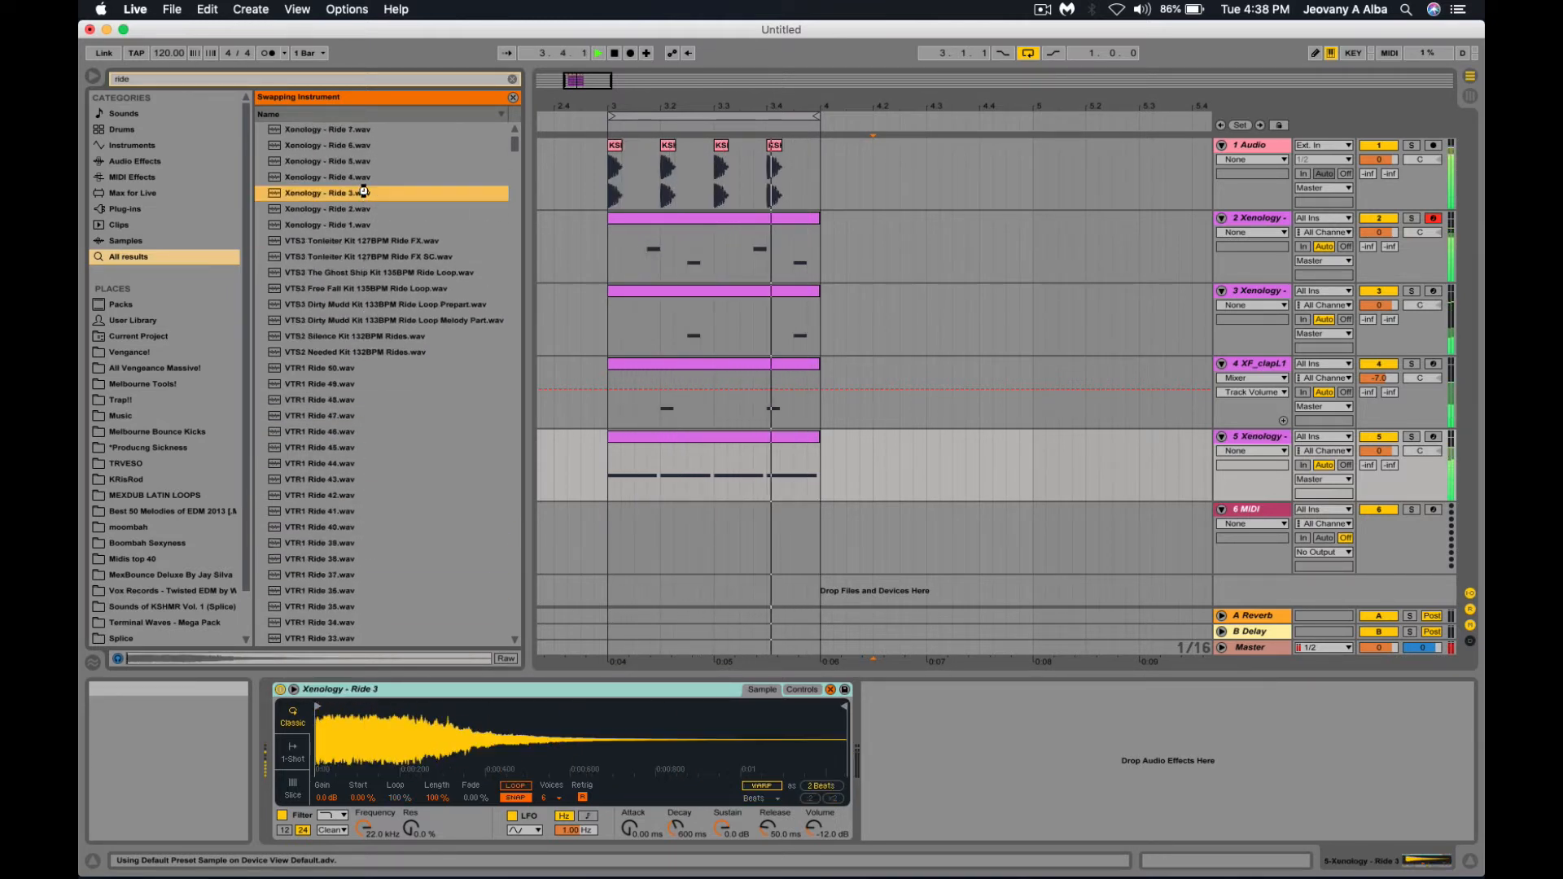
scroll(364, 198, up, 1)
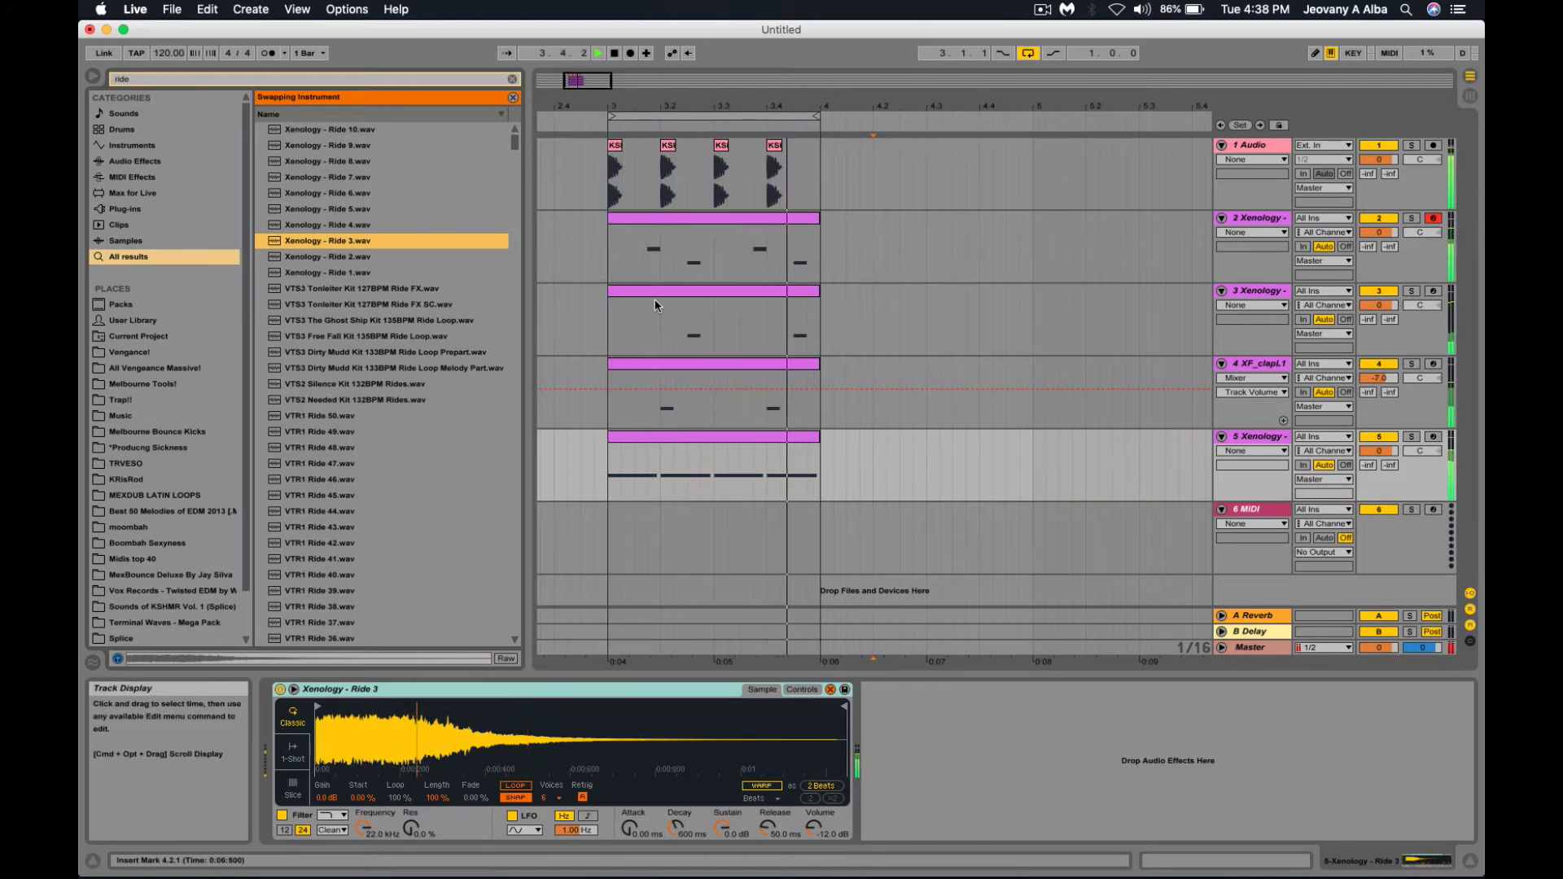
key(space)
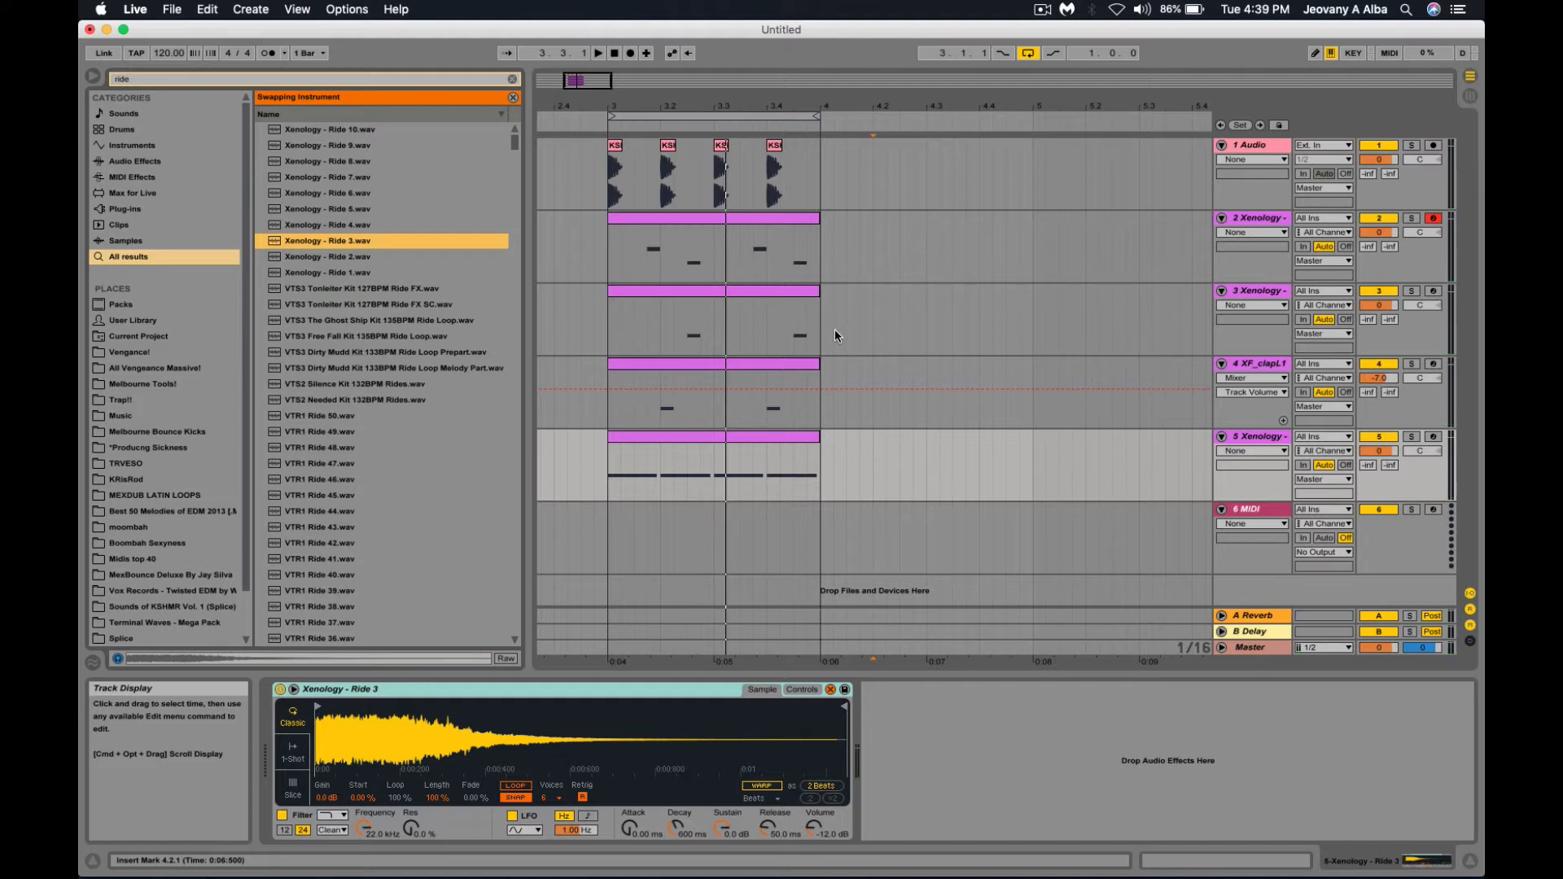
click(818, 344)
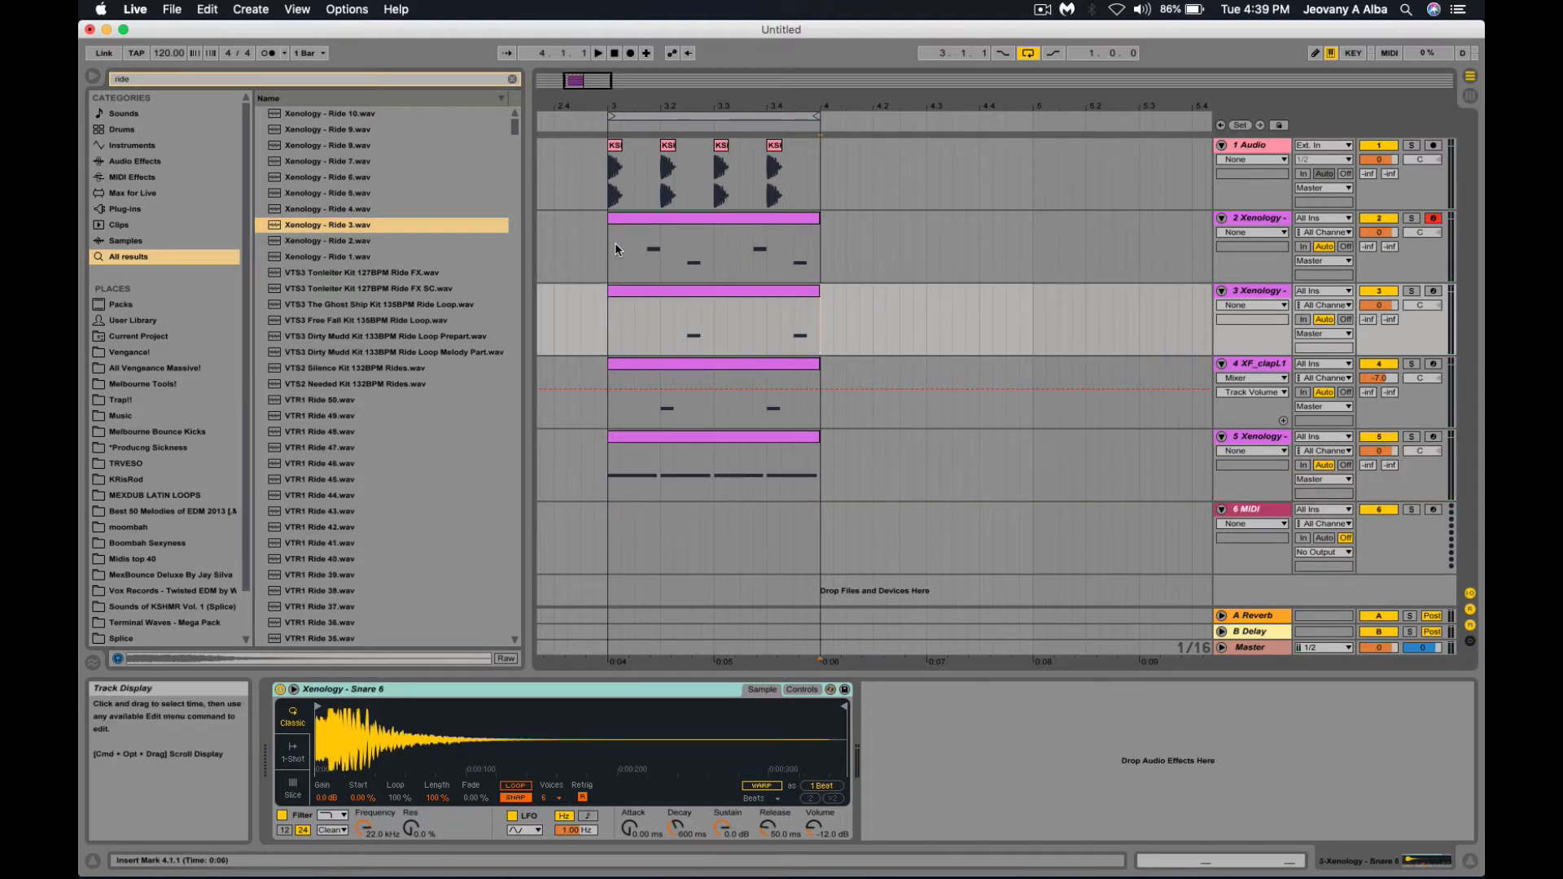
drag(614, 243, 818, 446)
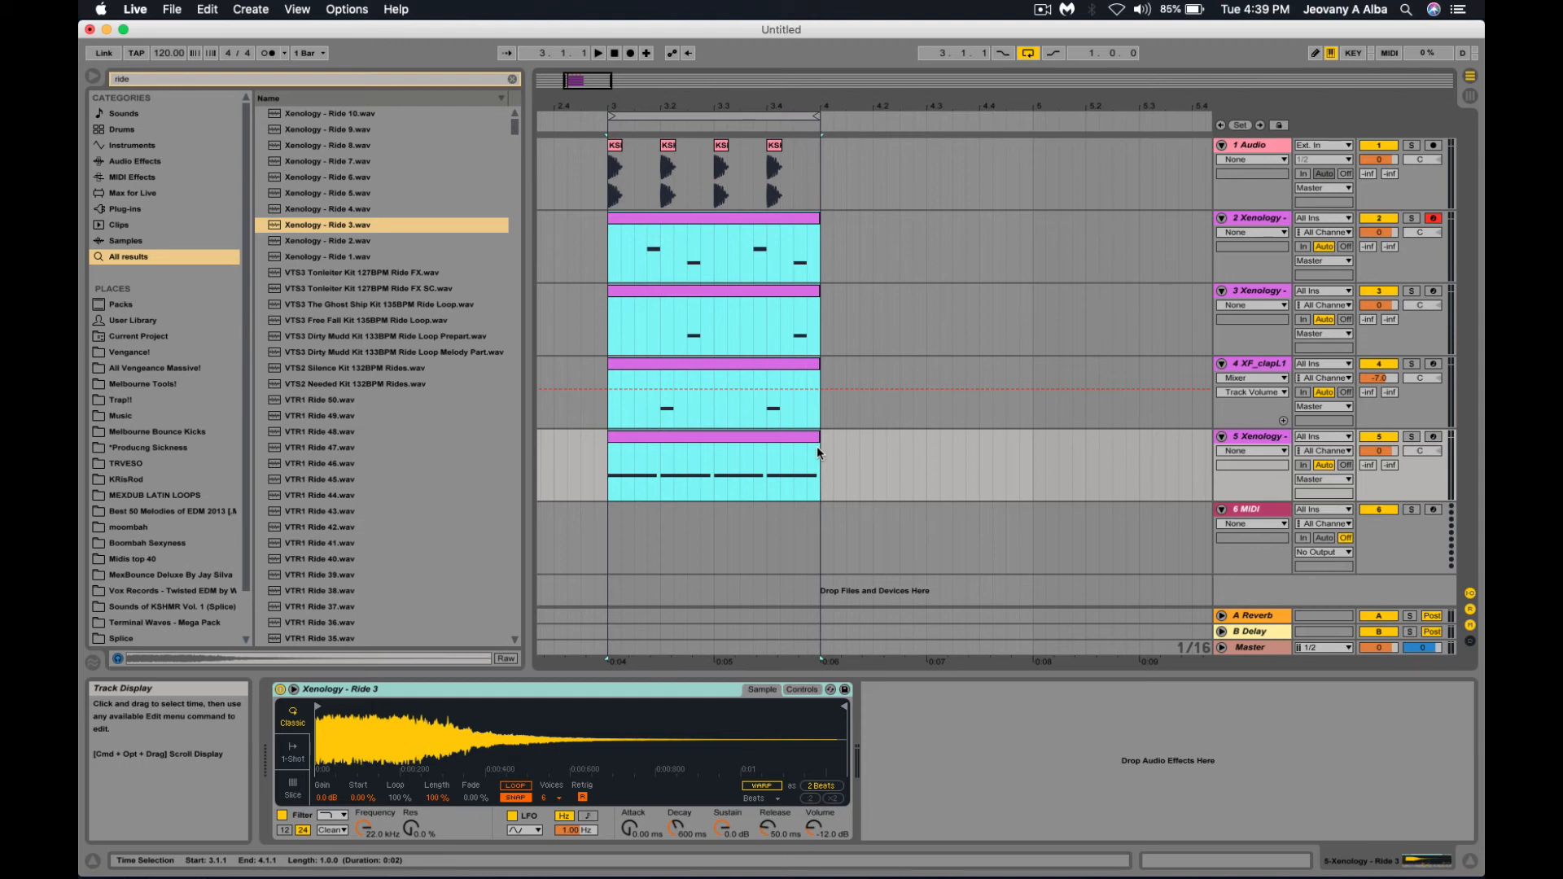
click(817, 447)
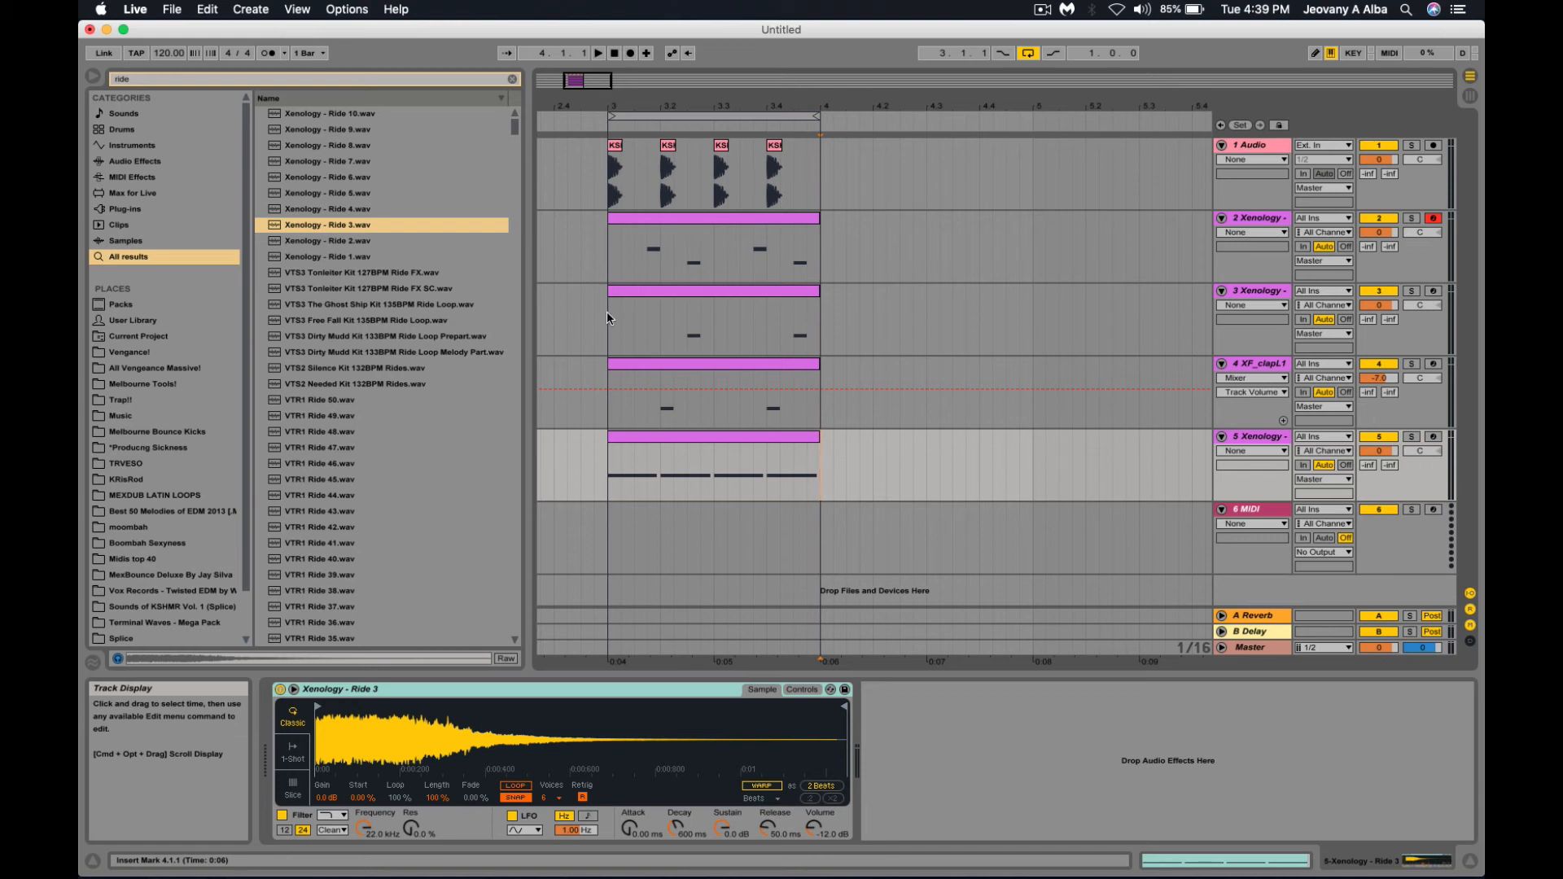
click(604, 256)
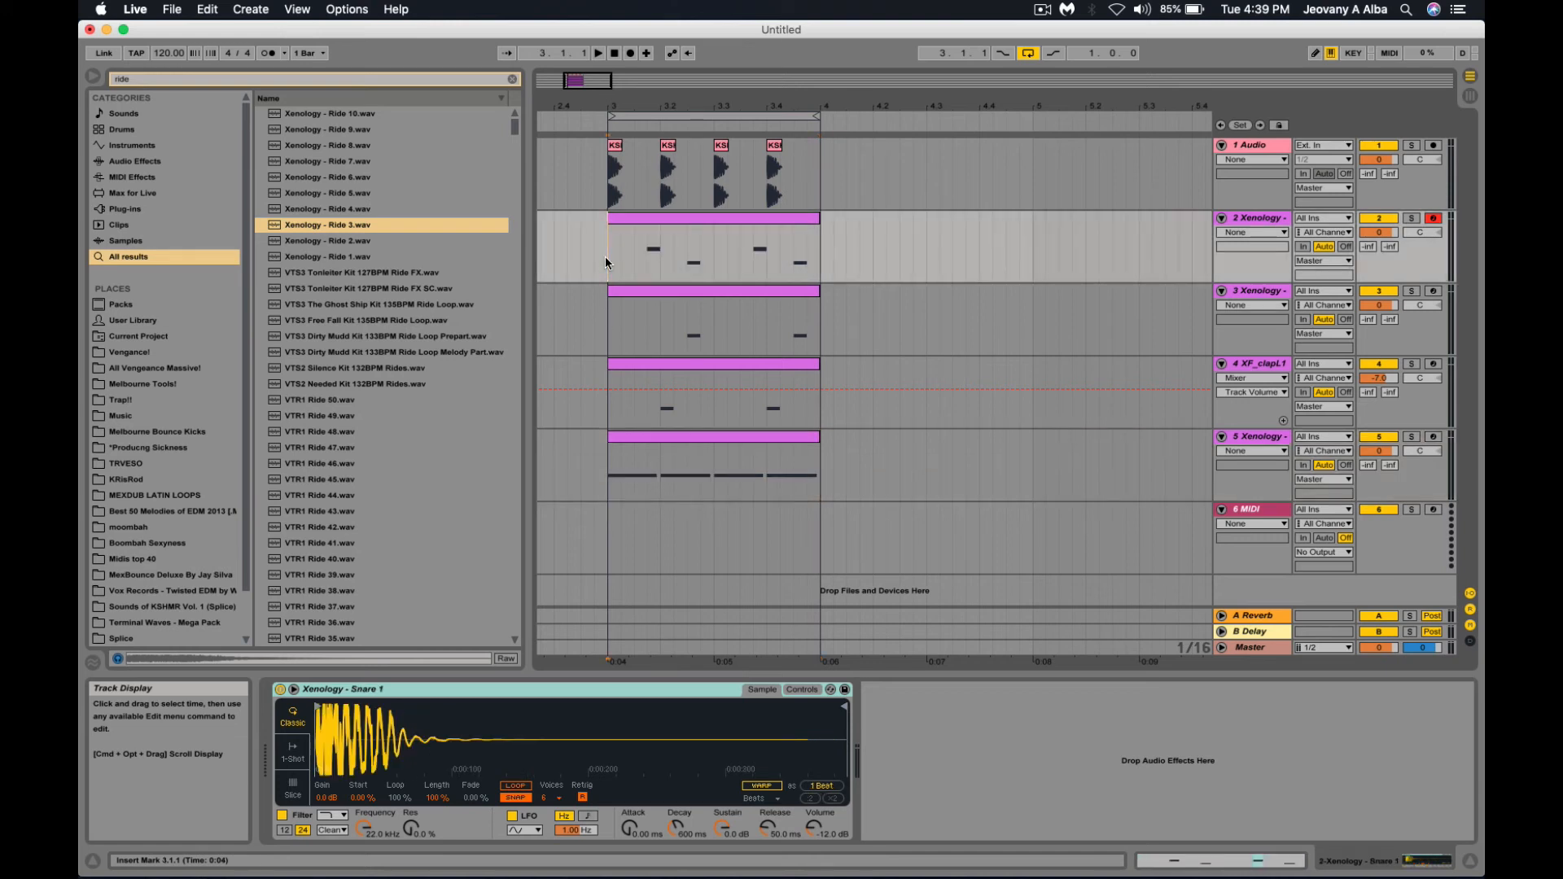